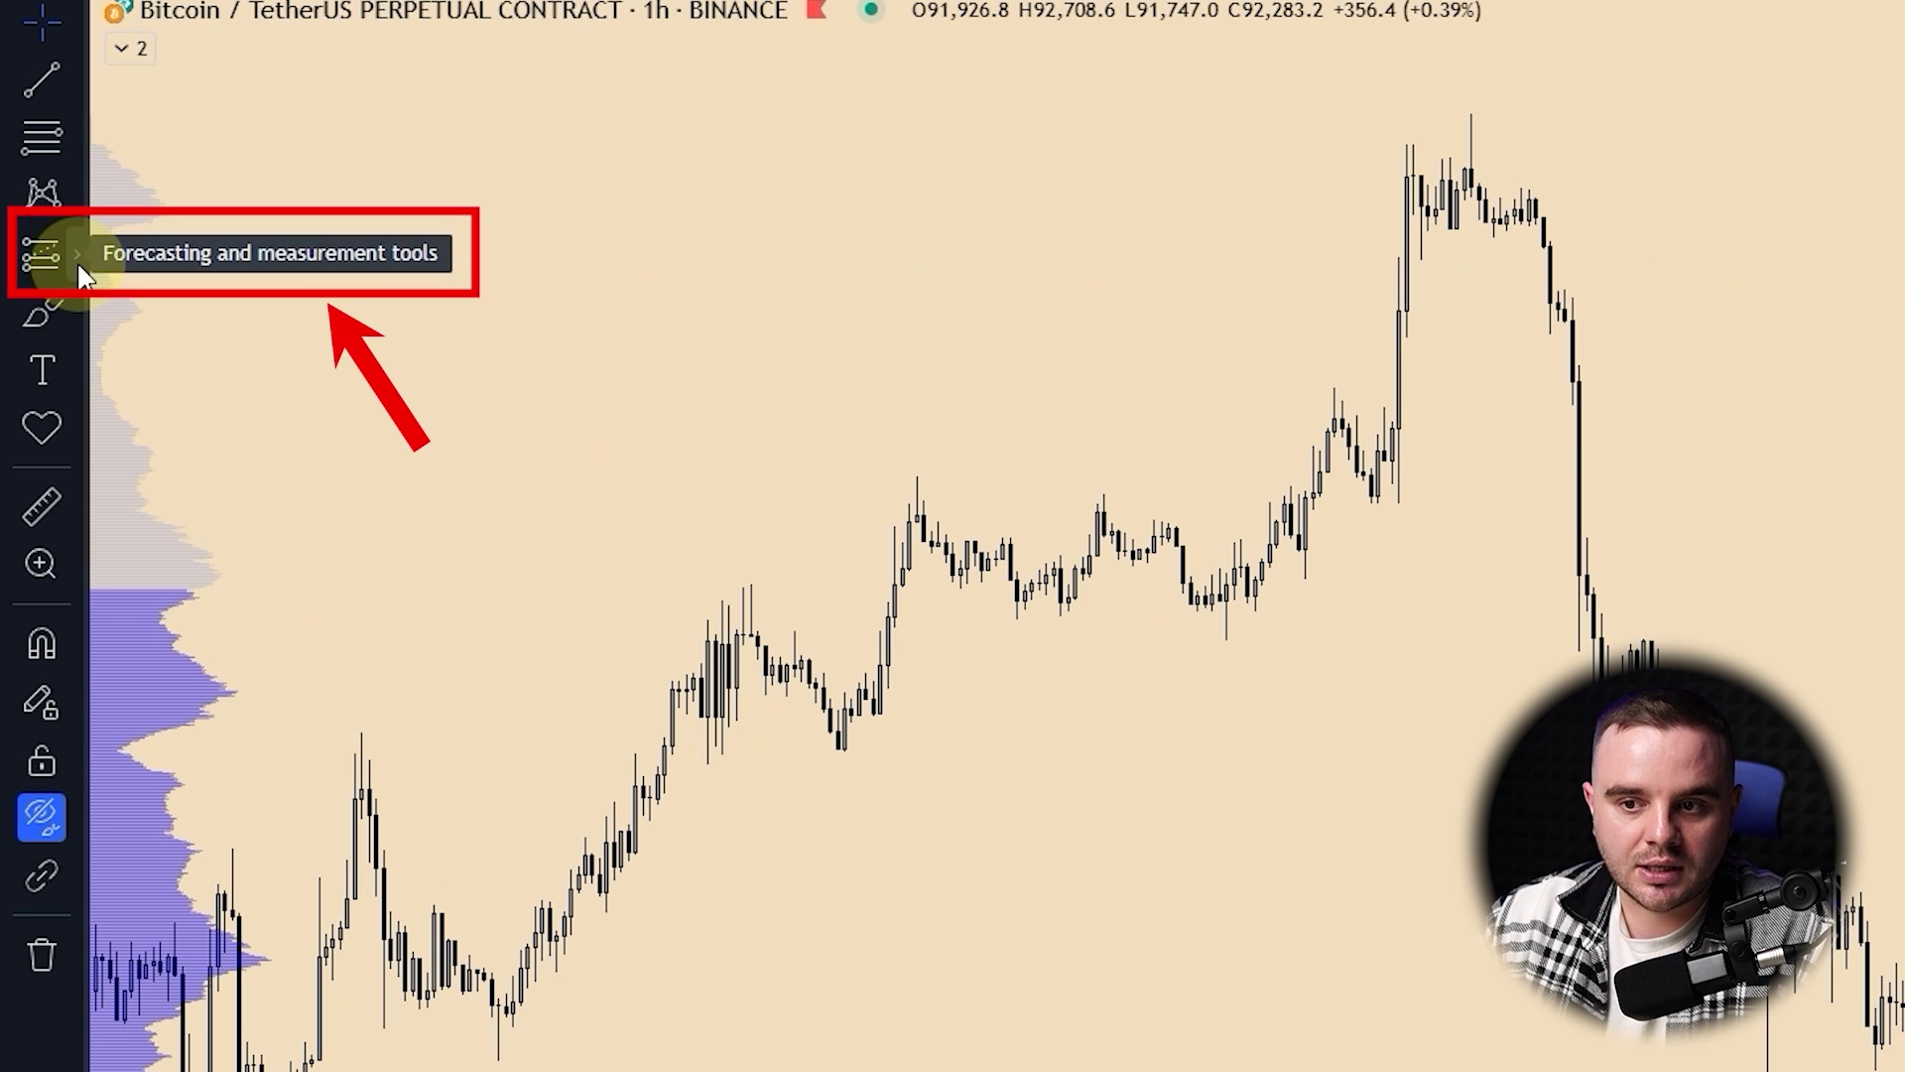
# - Open the list of forecasting and measurement tools and look over the favourite drawing tools
pyautogui.click(78, 262)
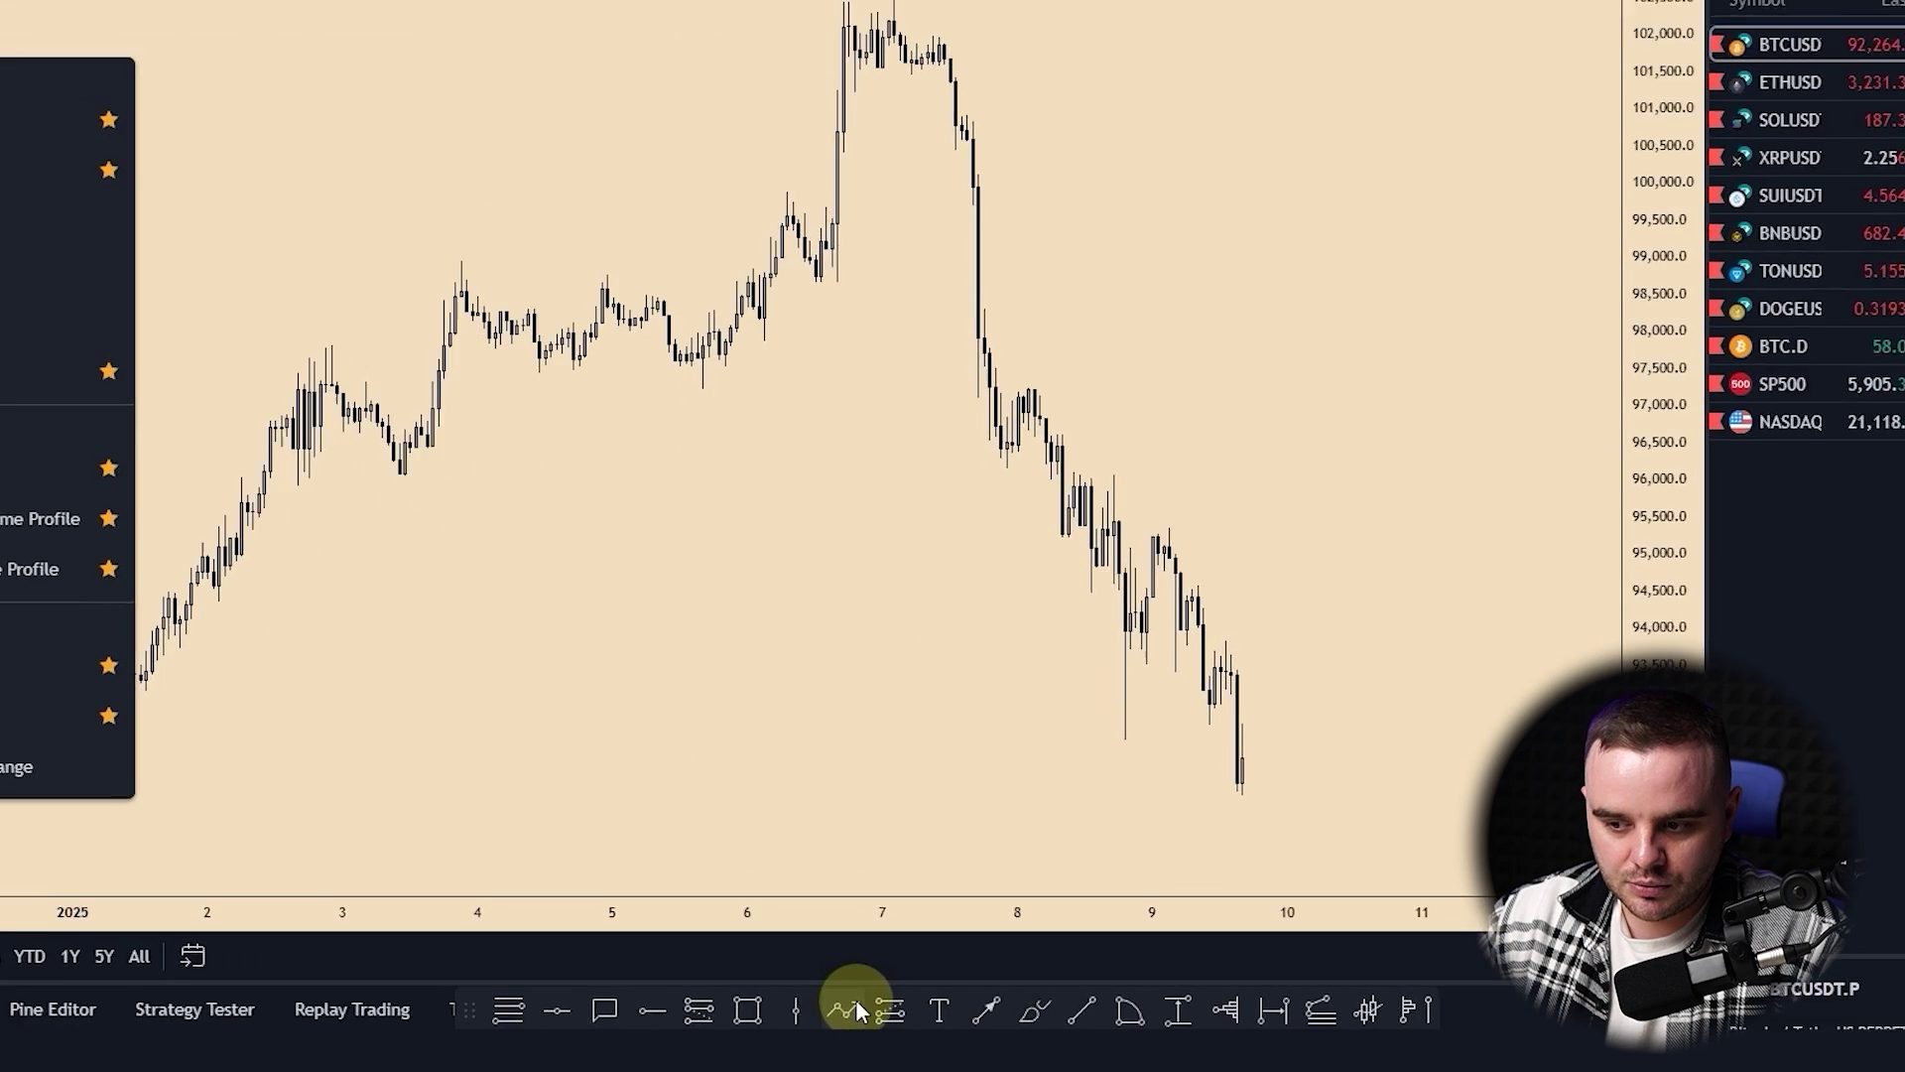
pyautogui.click(636, 1002)
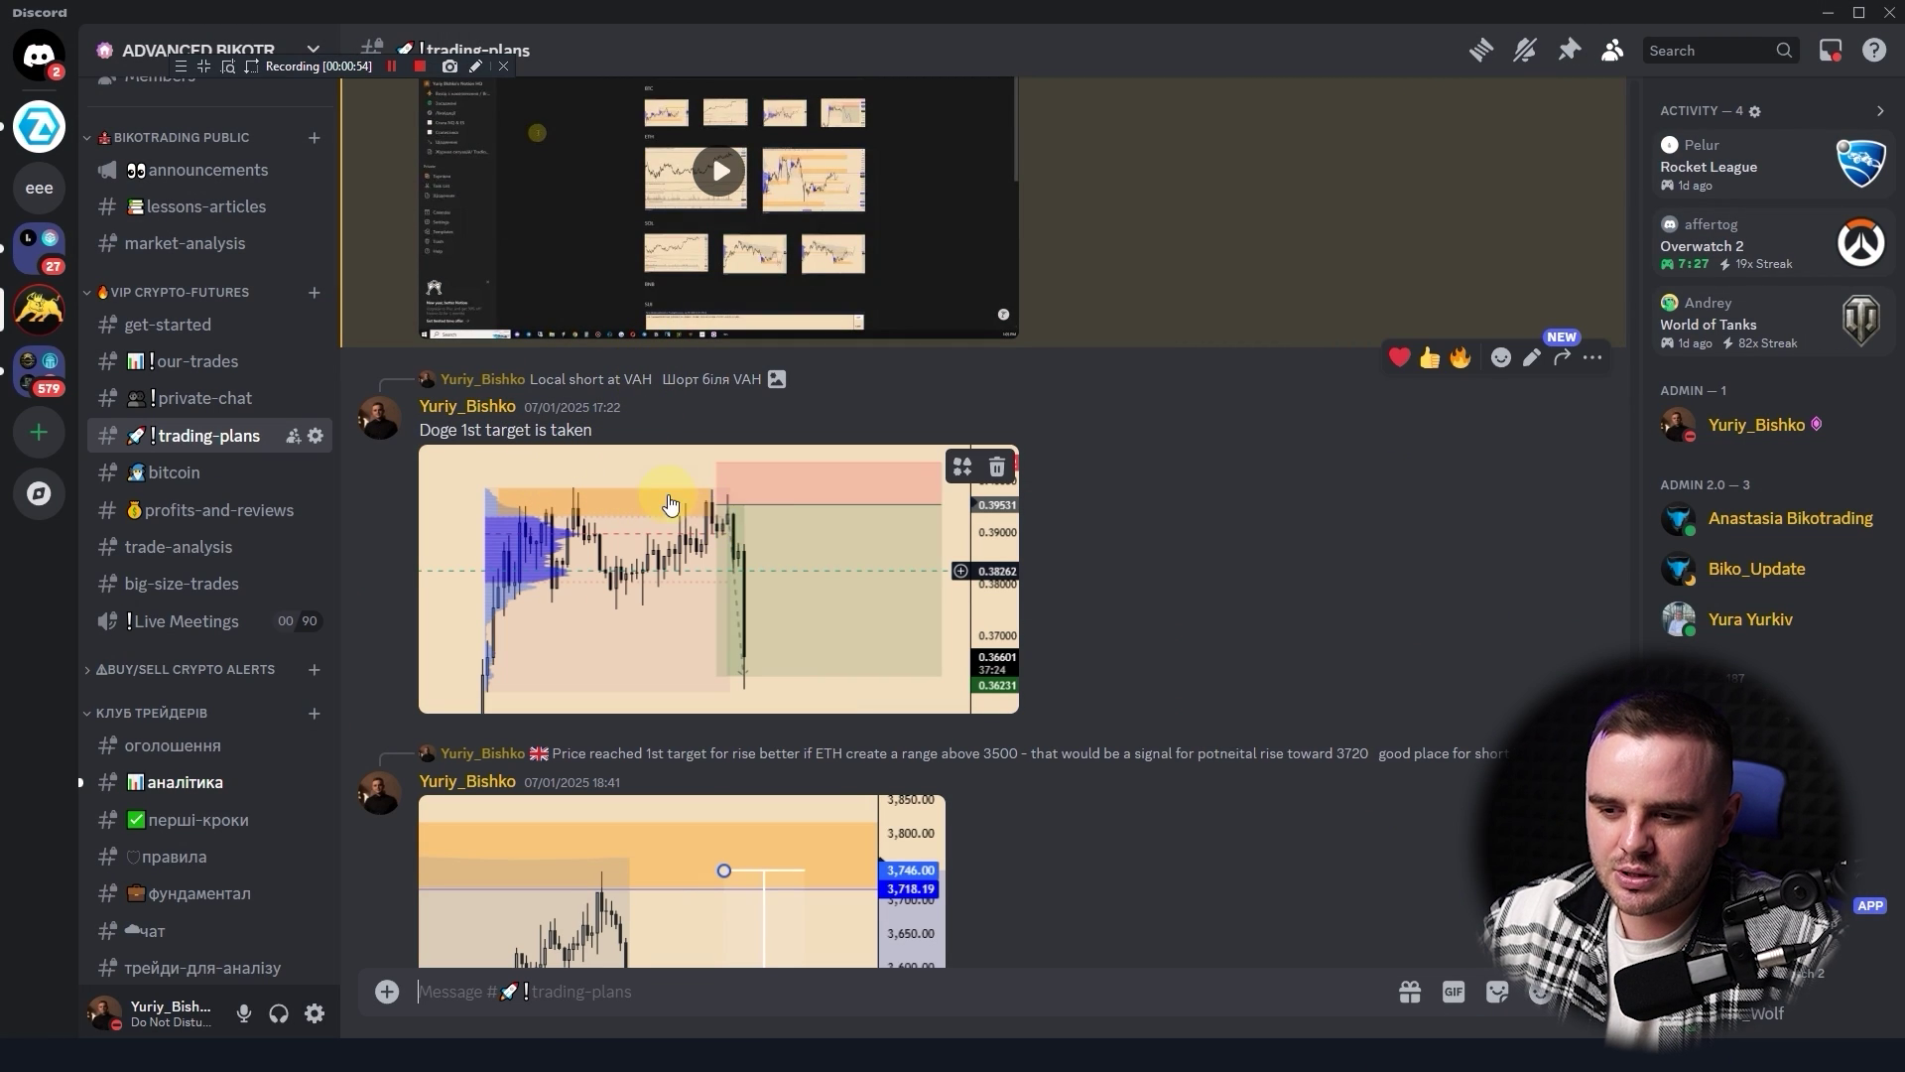
# - In Discord's trading-plans channel, view the "Doge 1st target is taken" image and the earlier "Local short at VAH" chart
pyautogui.click(751, 486)
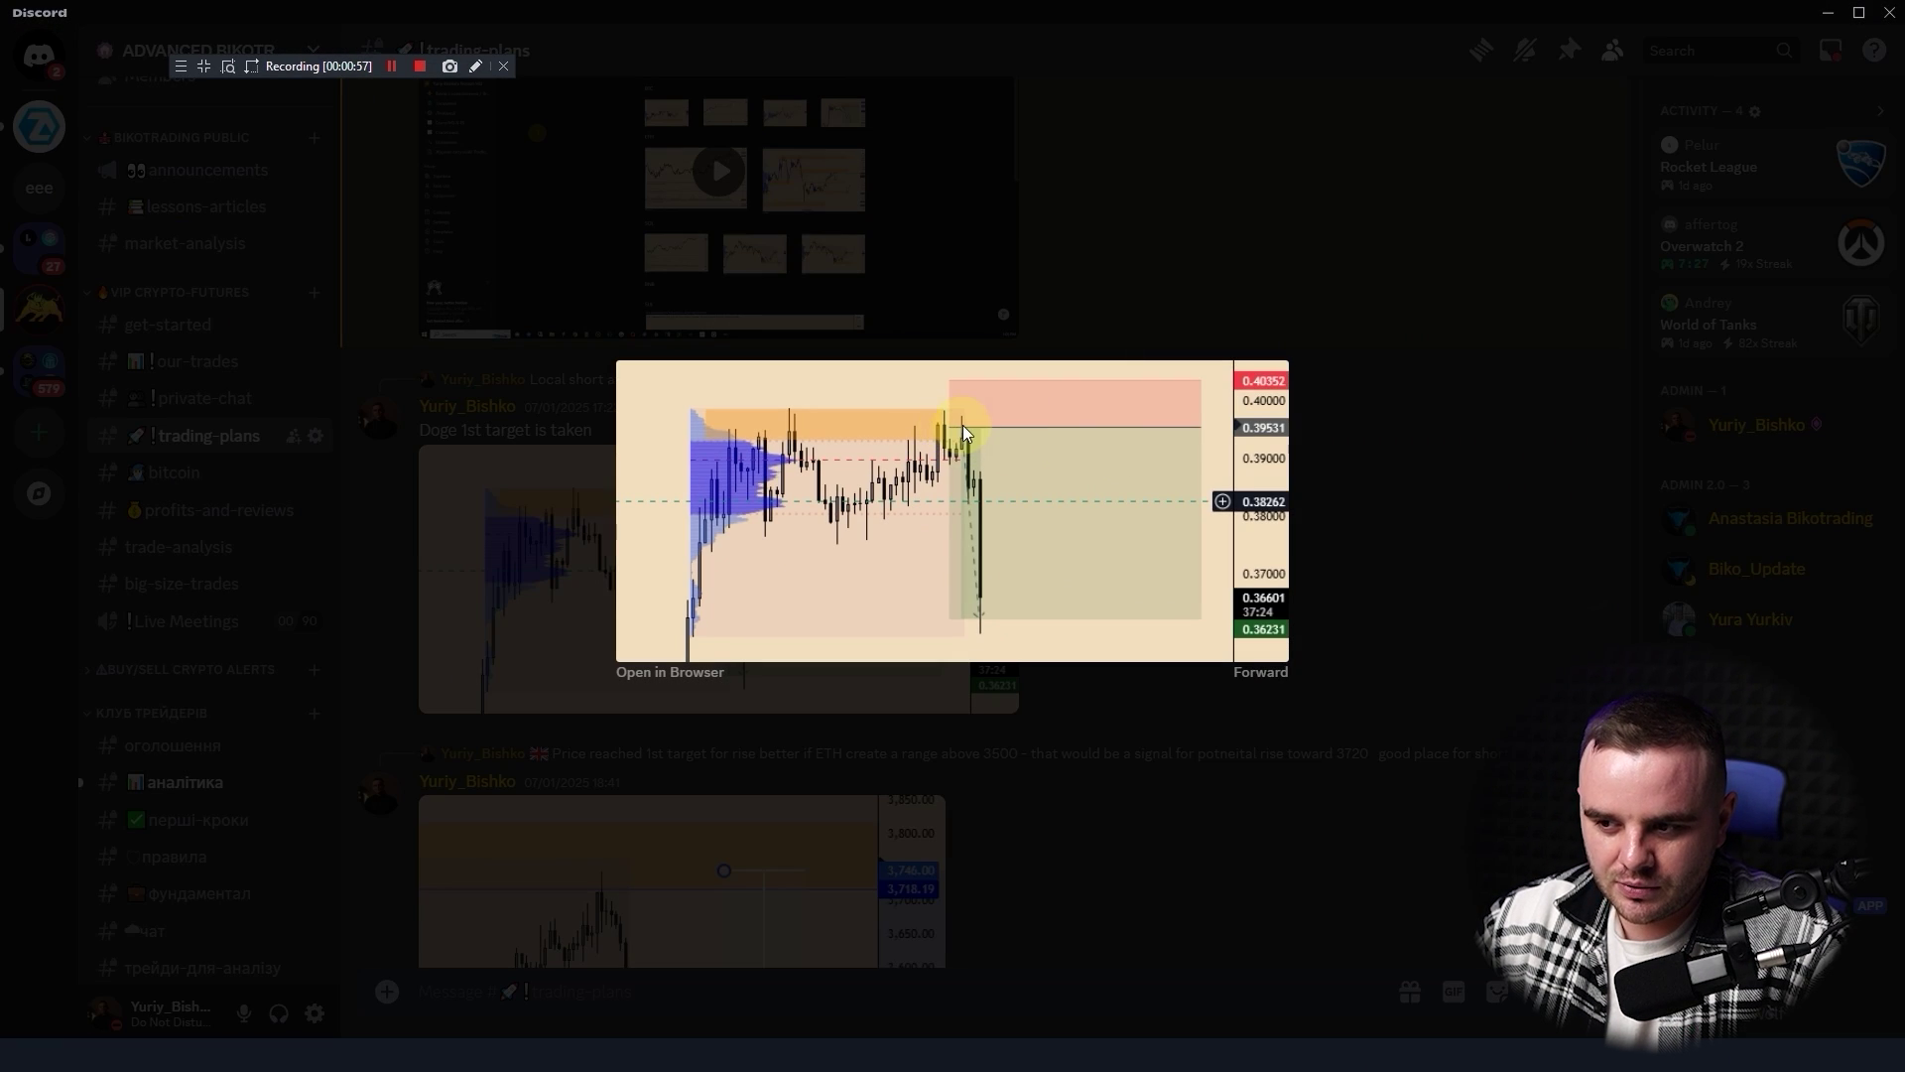
pyautogui.click(426, 588)
pyautogui.scroll(3, 723, 372)
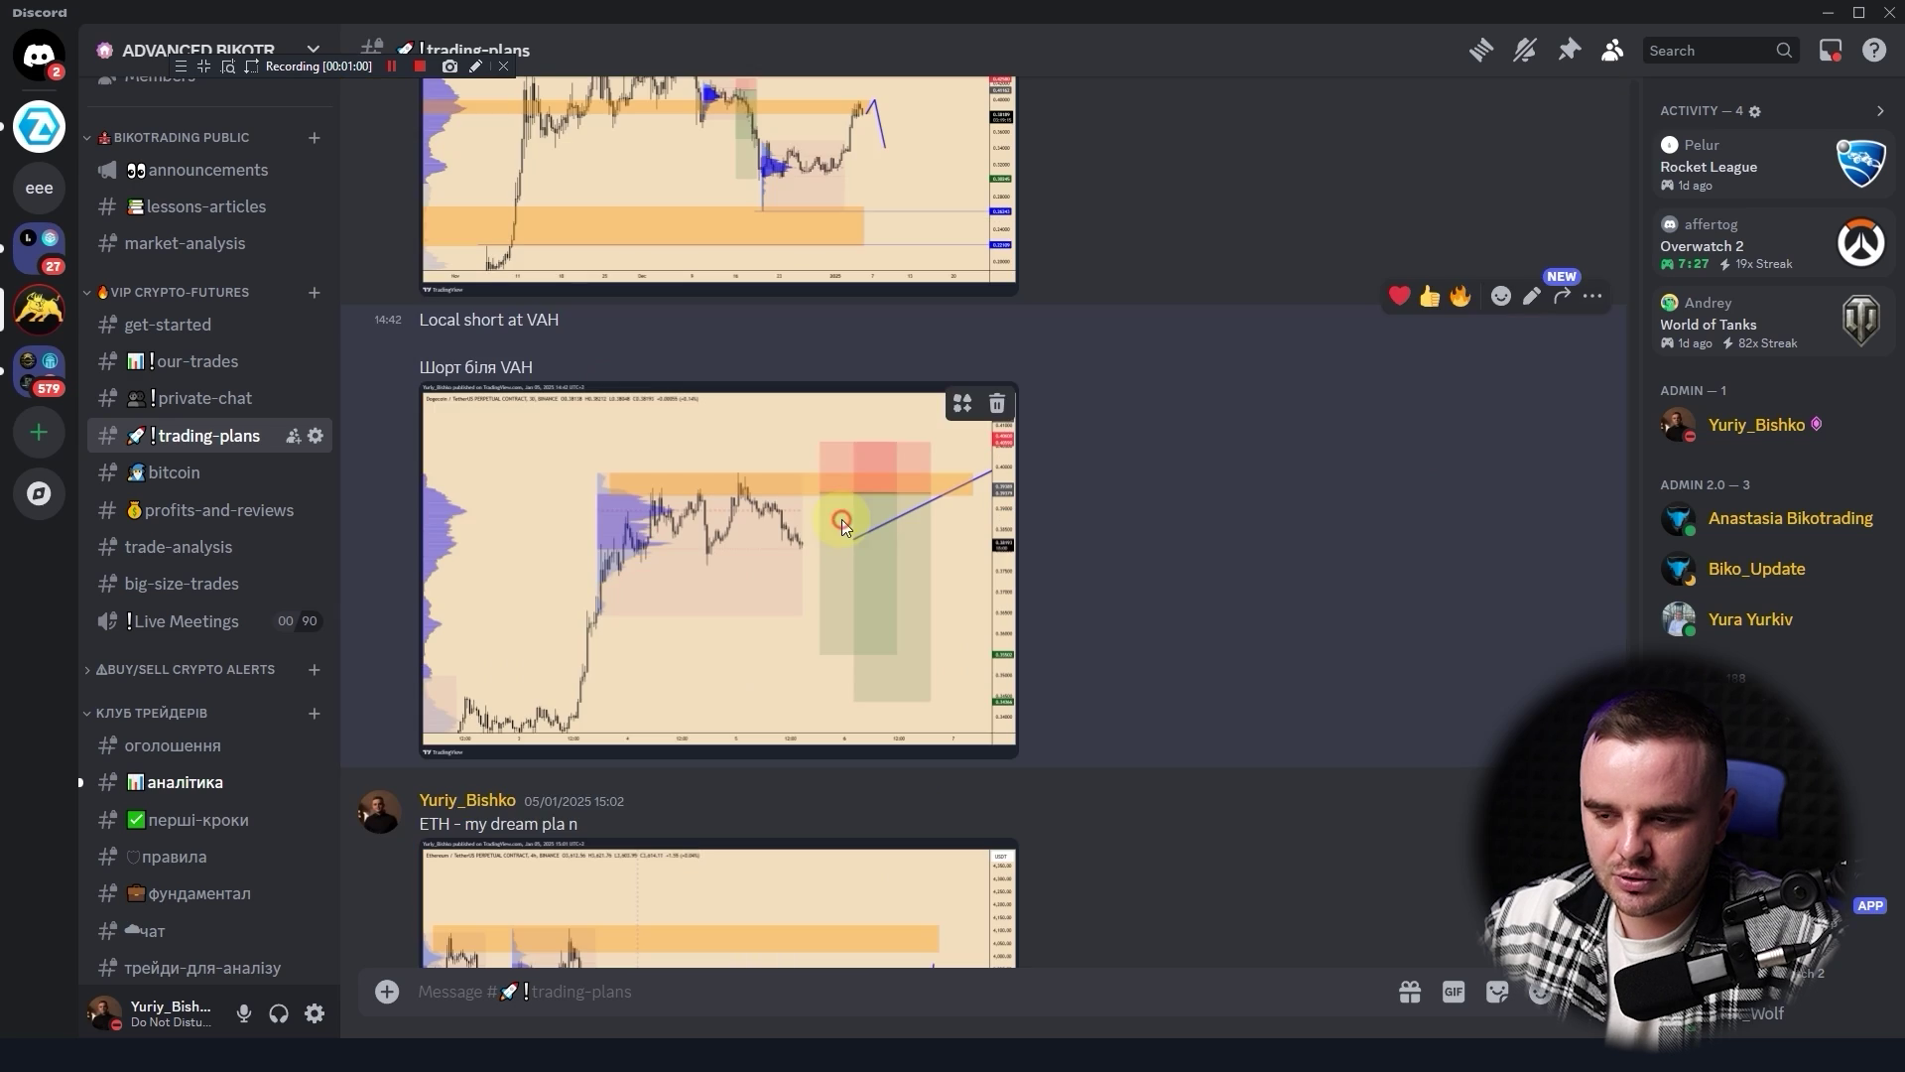
pyautogui.click(849, 523)
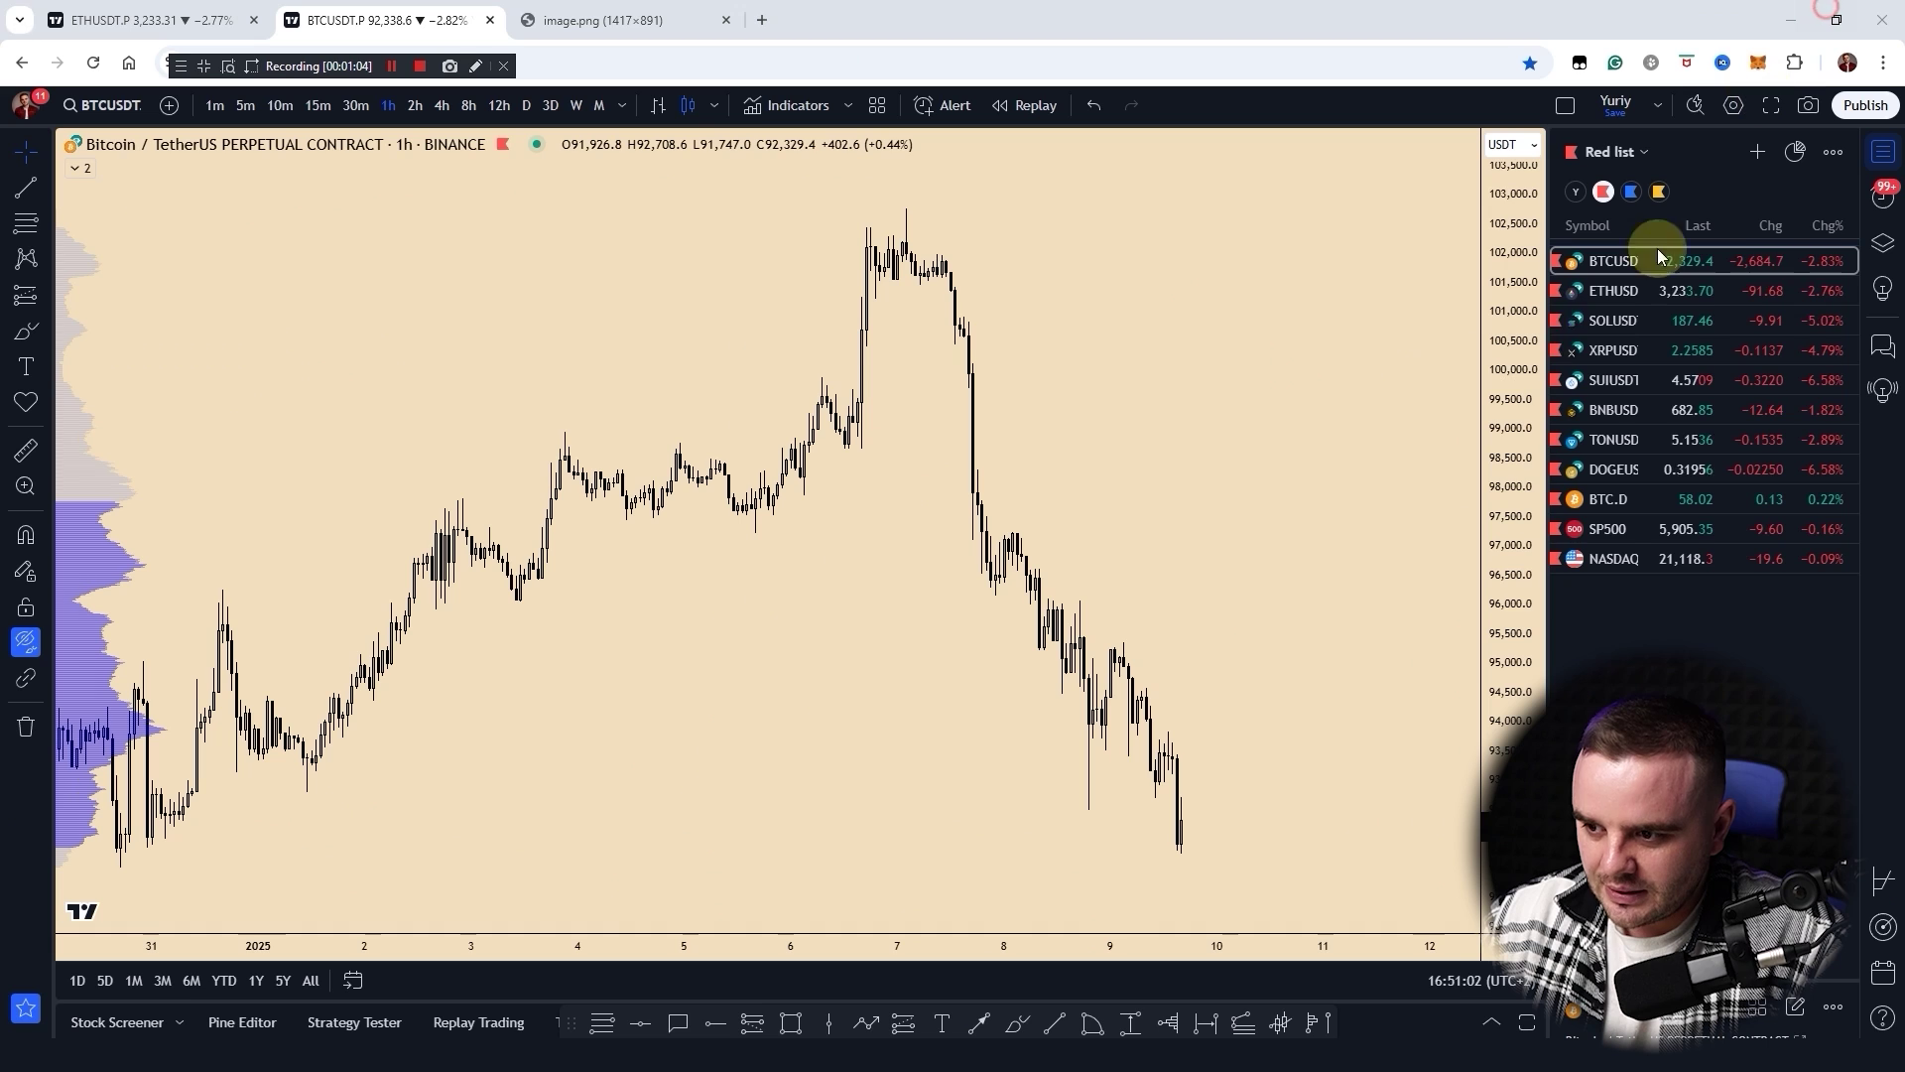
# - Switch to TradingView, open the Dogecoin perpetual chart and place a short position at the range high on 7 January
pyautogui.click(1644, 470)
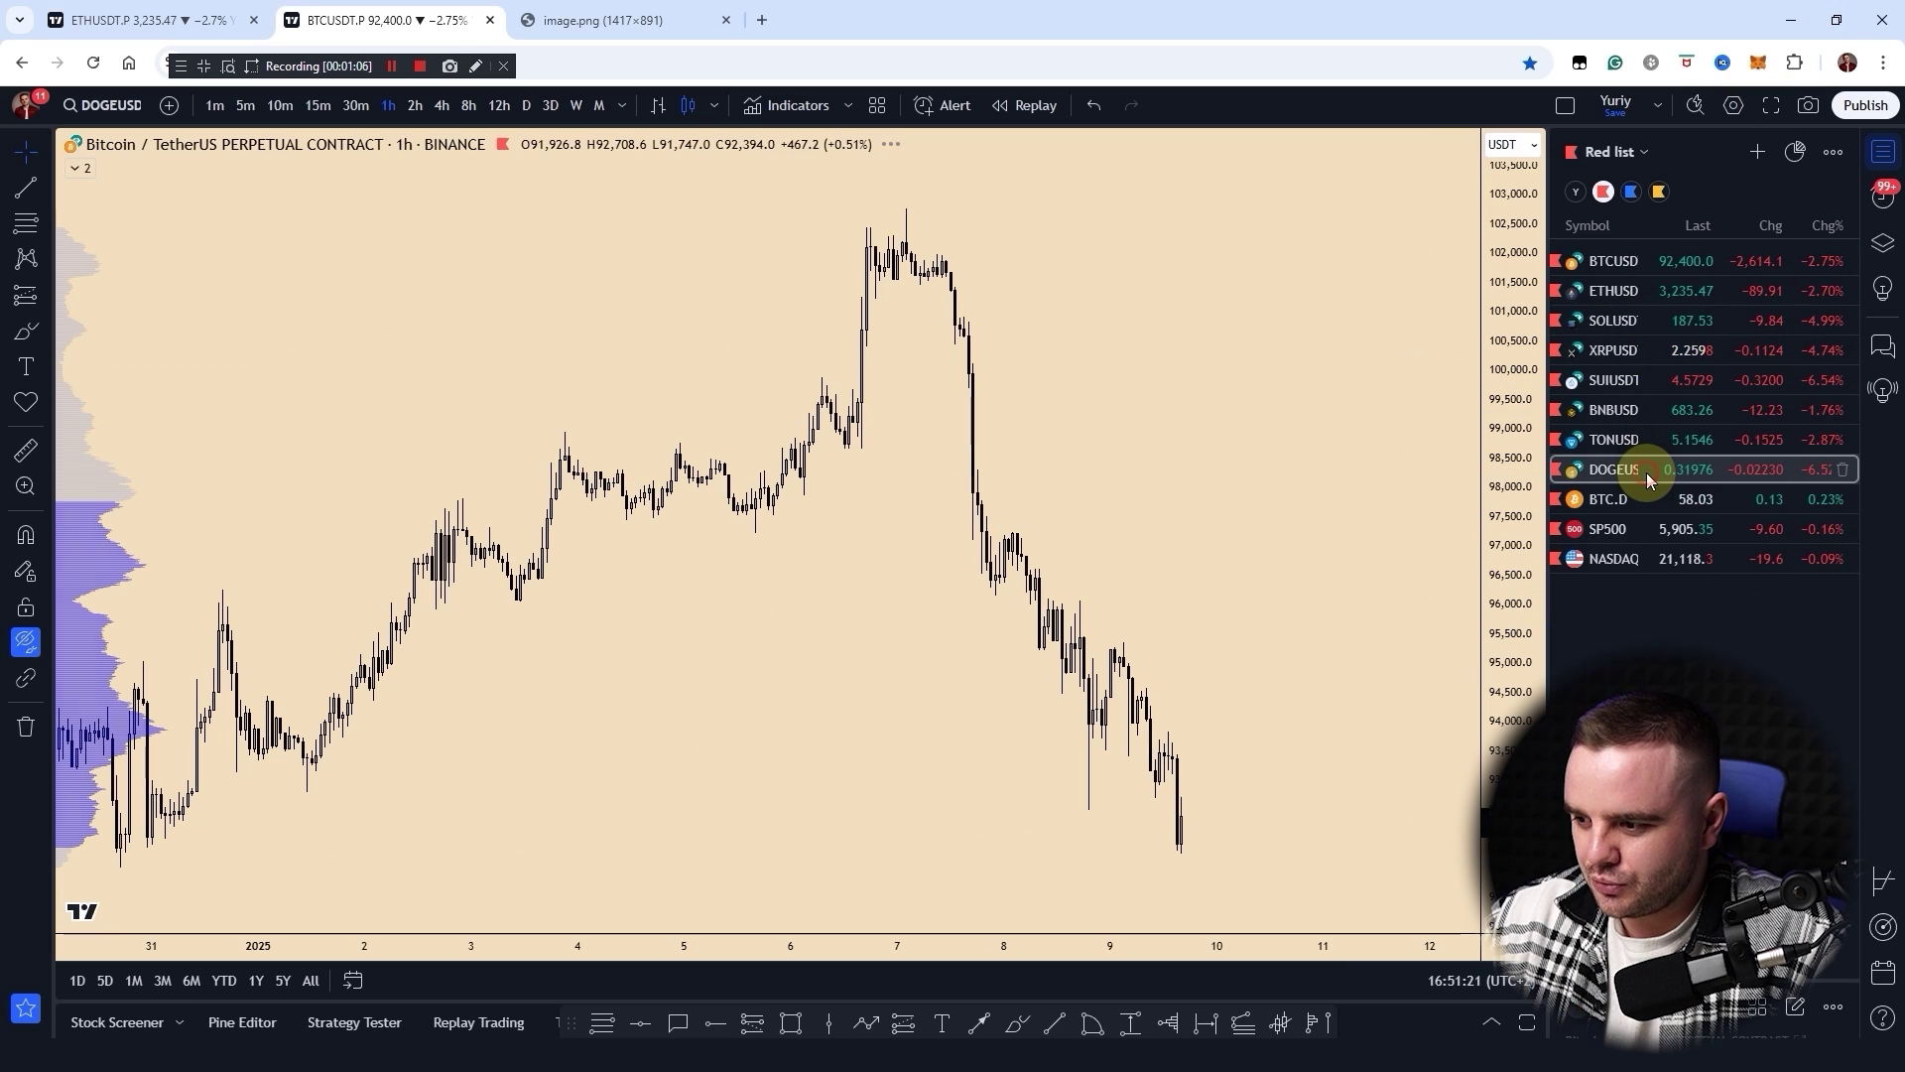
pyautogui.moveTo(1115, 318); pyautogui.dragTo(1021, 383)
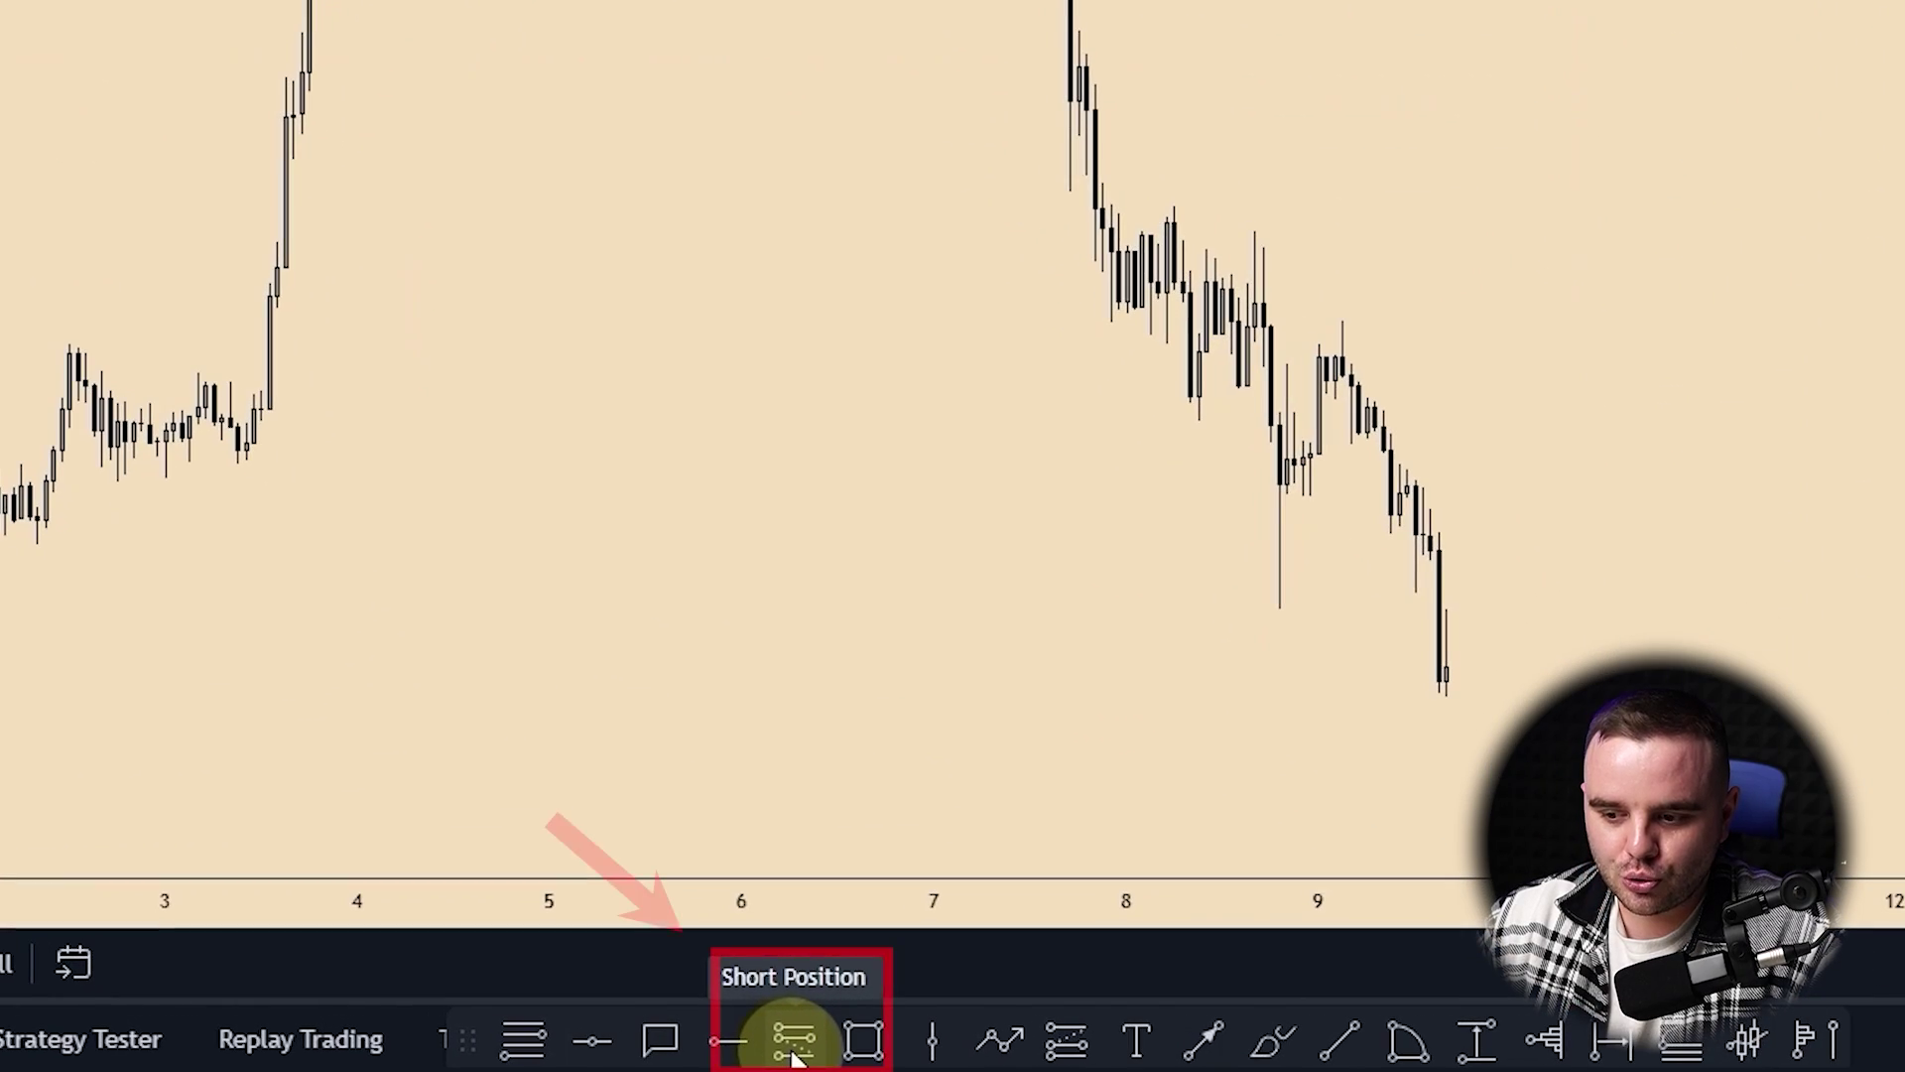
pyautogui.click(794, 1053)
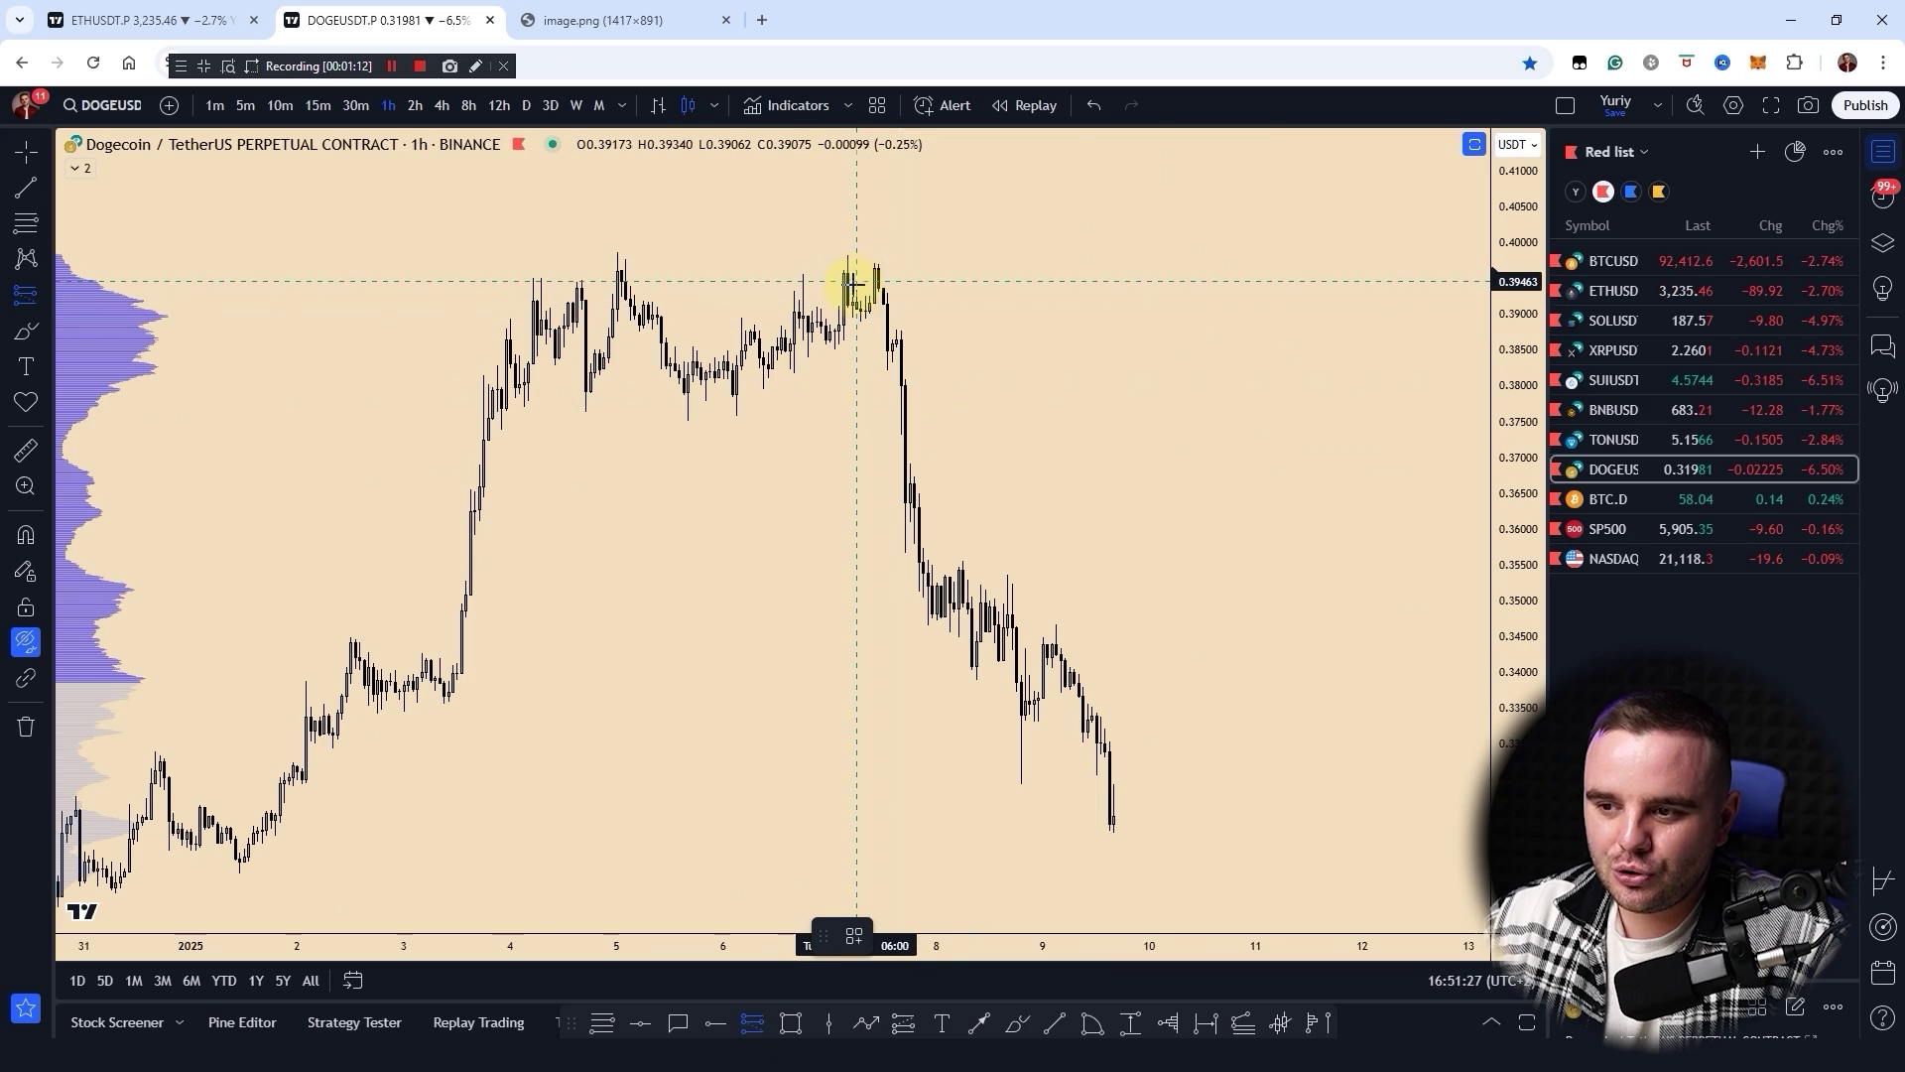
pyautogui.click(854, 289)
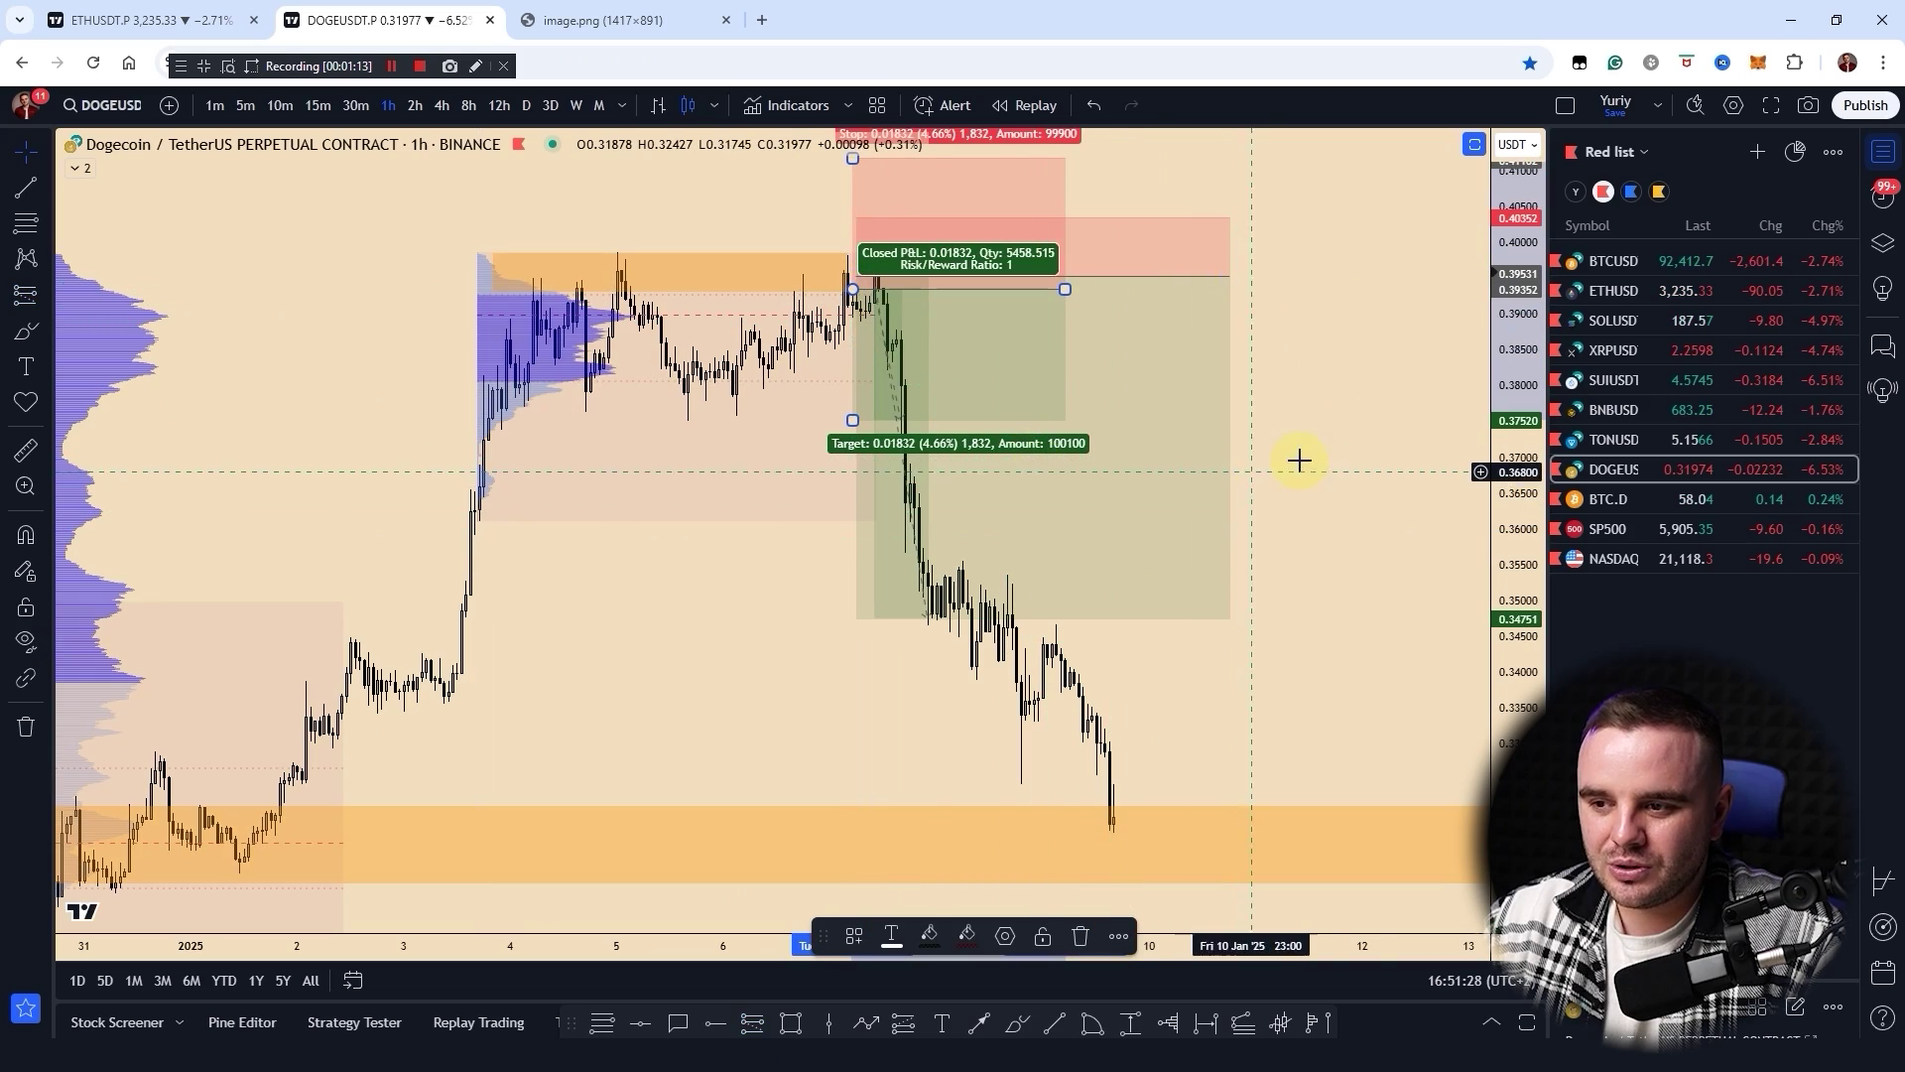
pyautogui.click(1295, 454)
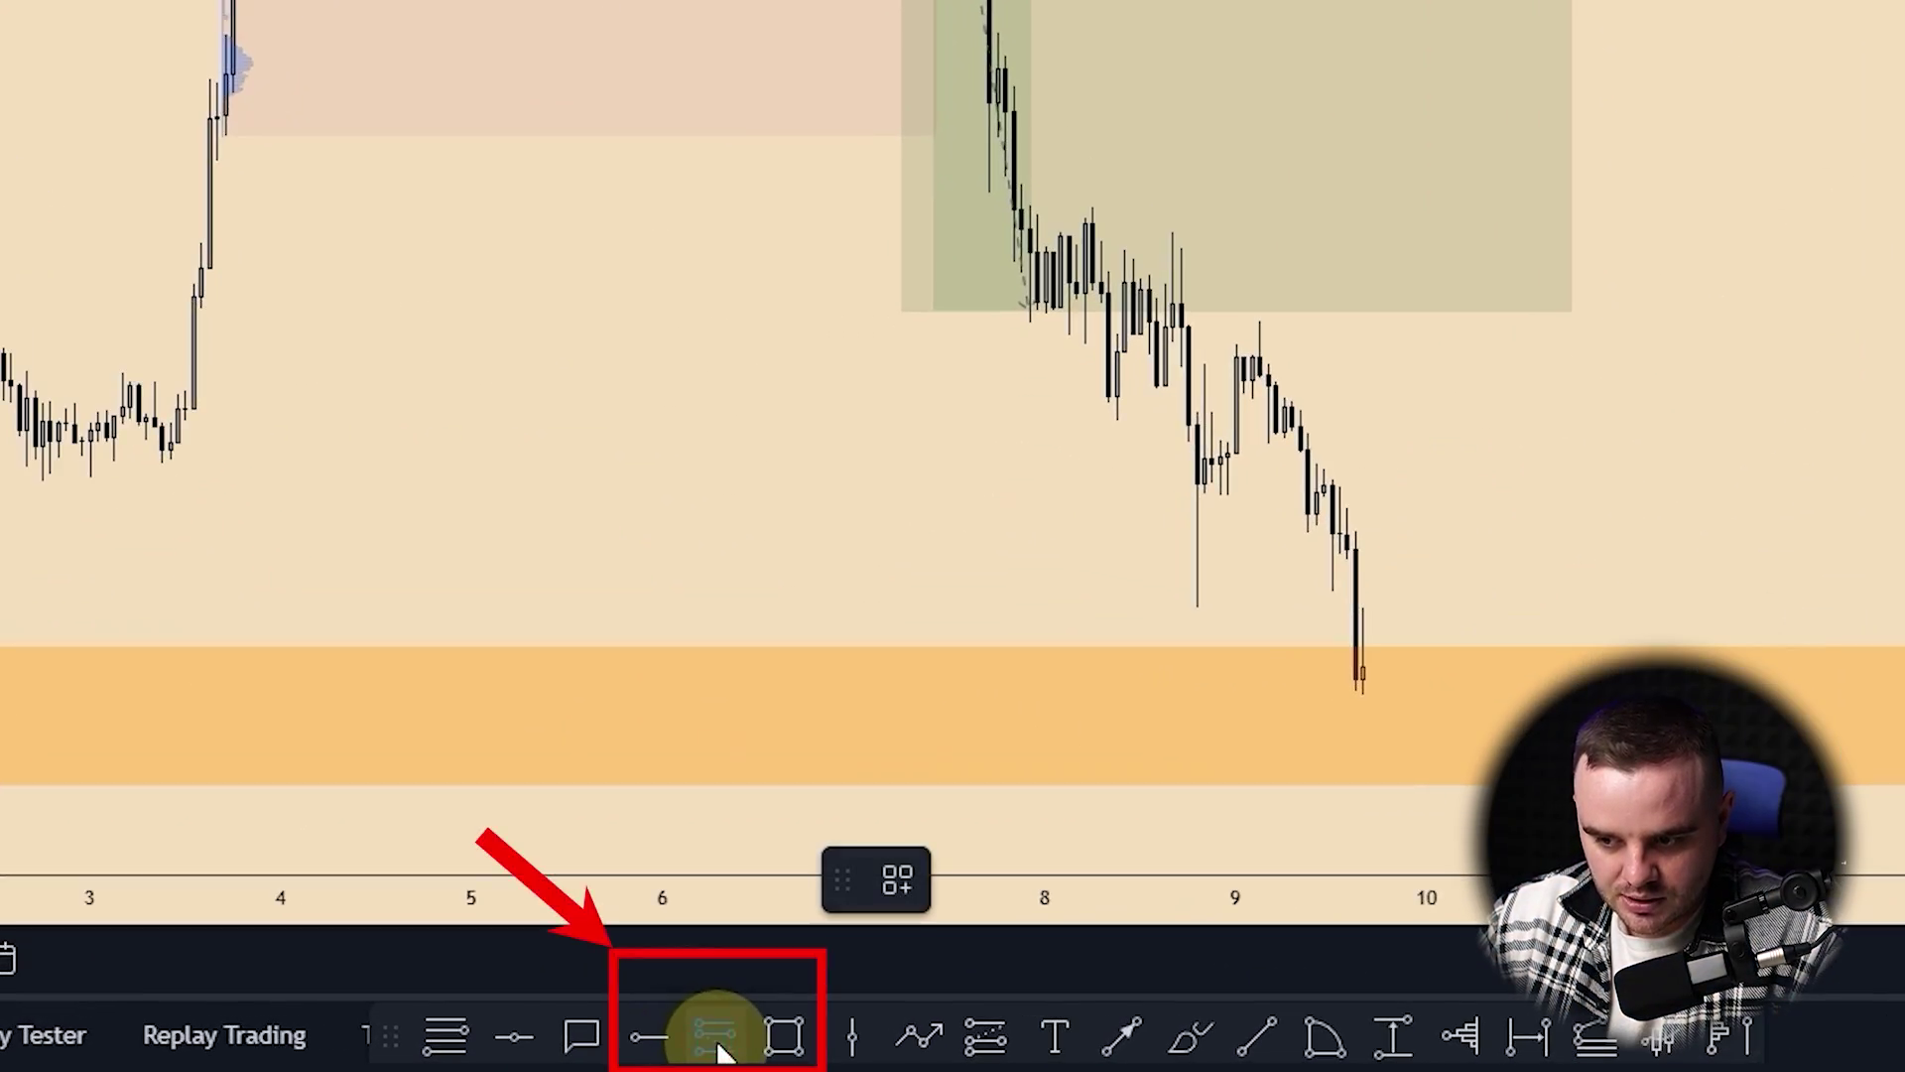
pyautogui.click(716, 1042)
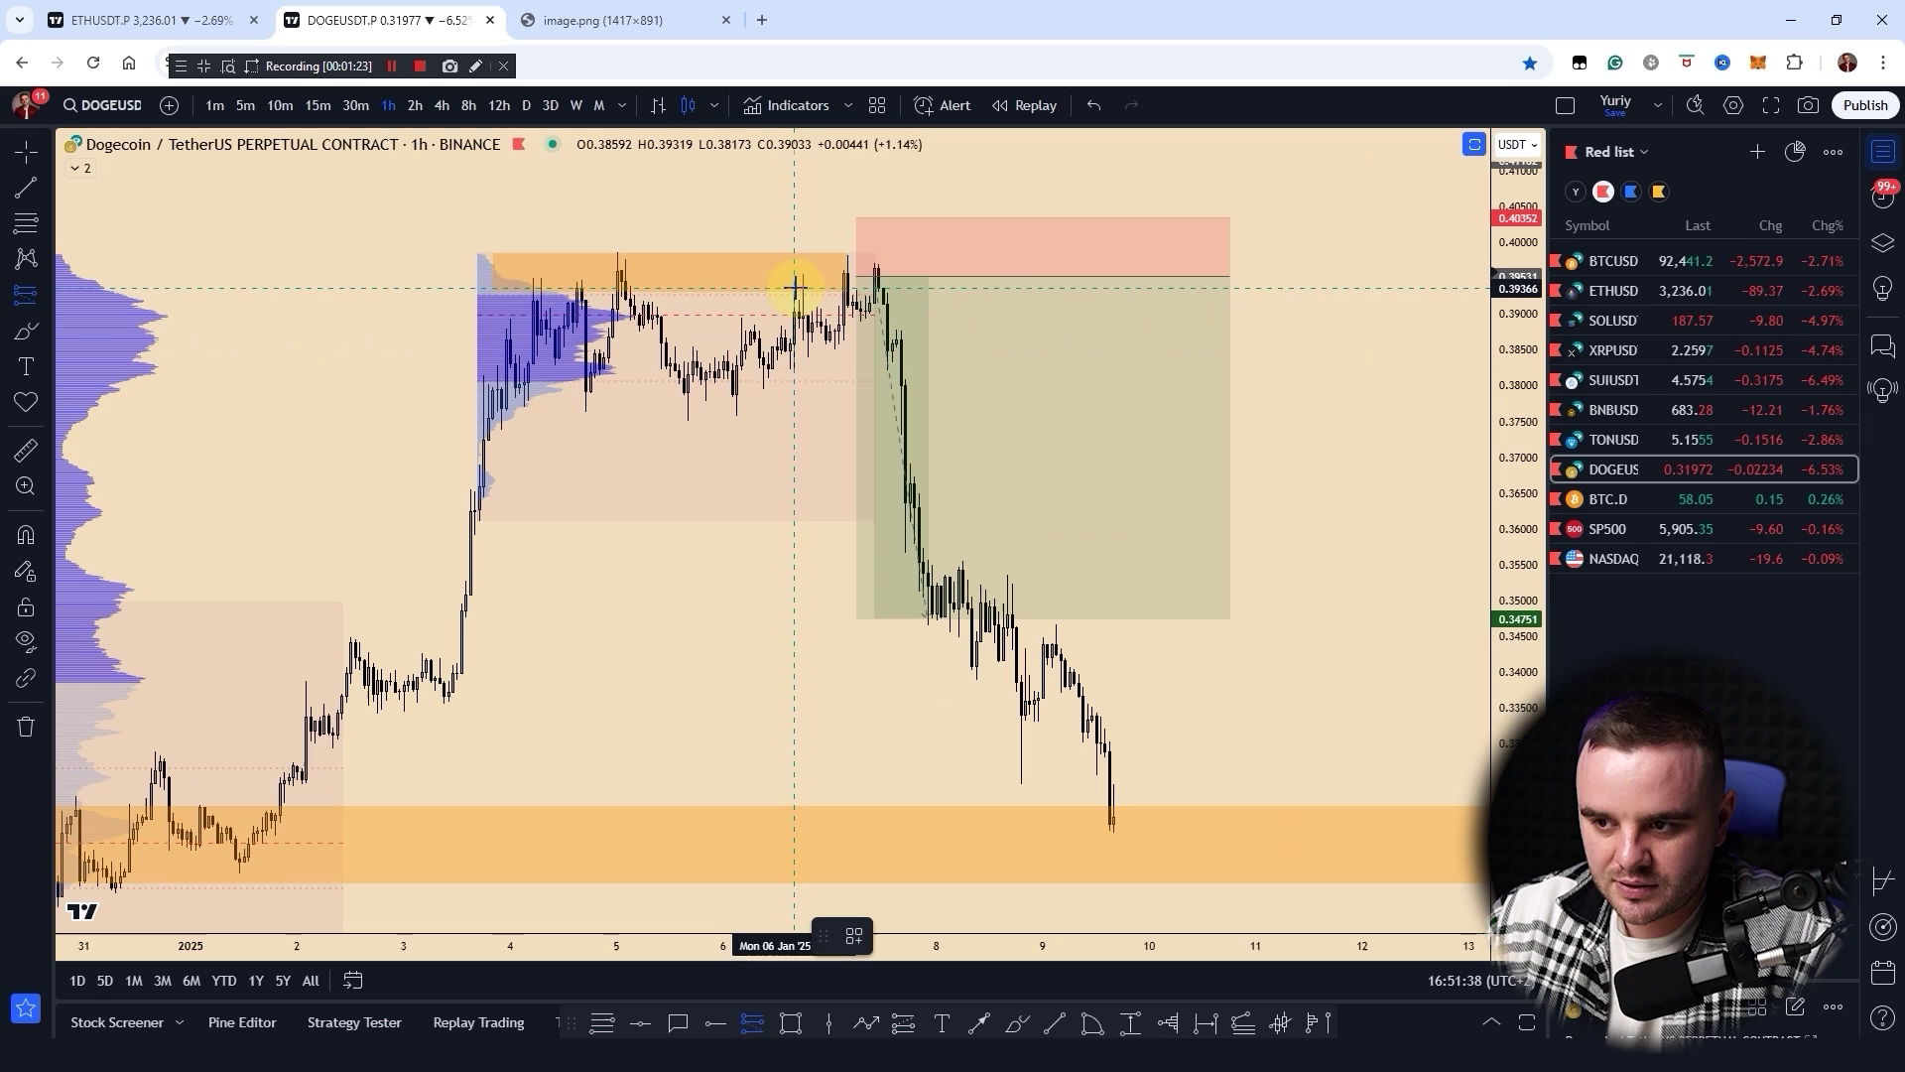
pyautogui.click(331, 285)
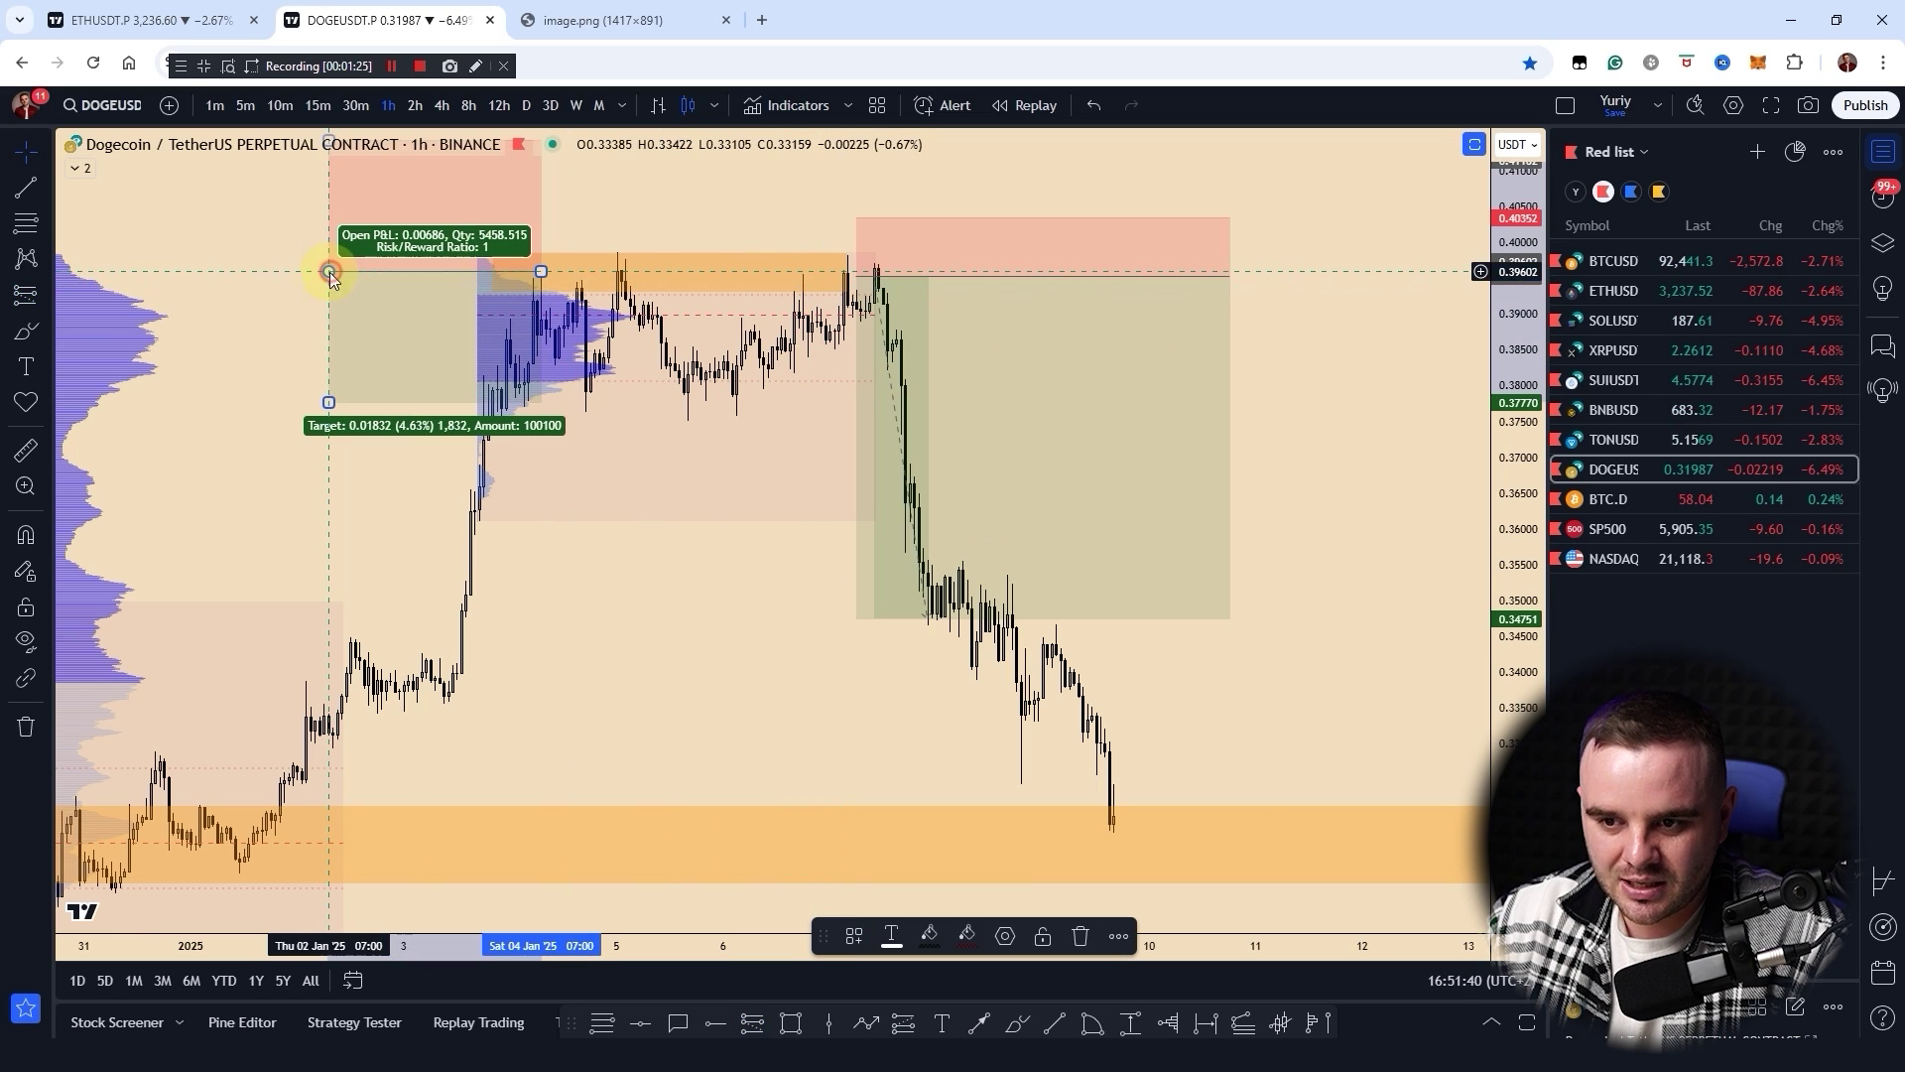
pyautogui.hotkey('ctrl', 'z')
# - Adjust the stop level of the Dogecoin short position to about 0.40351
pyautogui.click(946, 266)
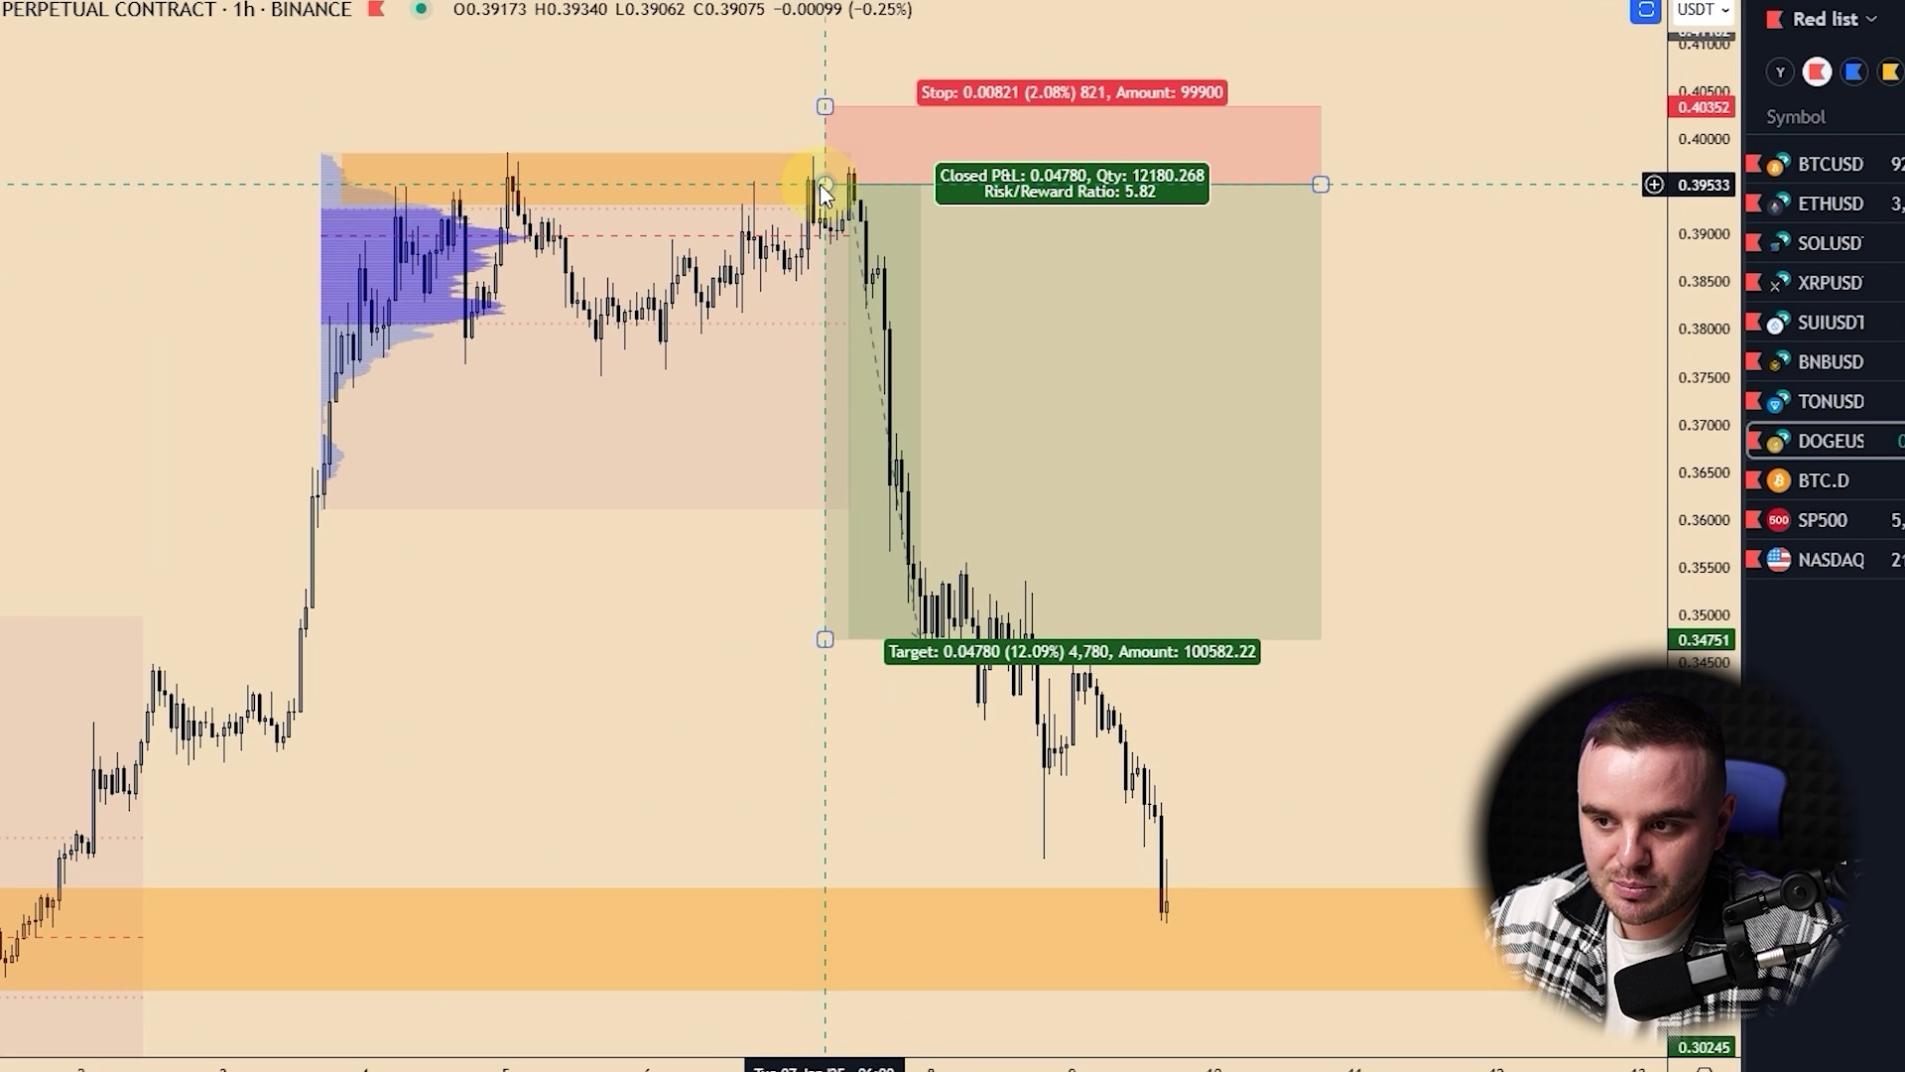
pyautogui.click(837, 285)
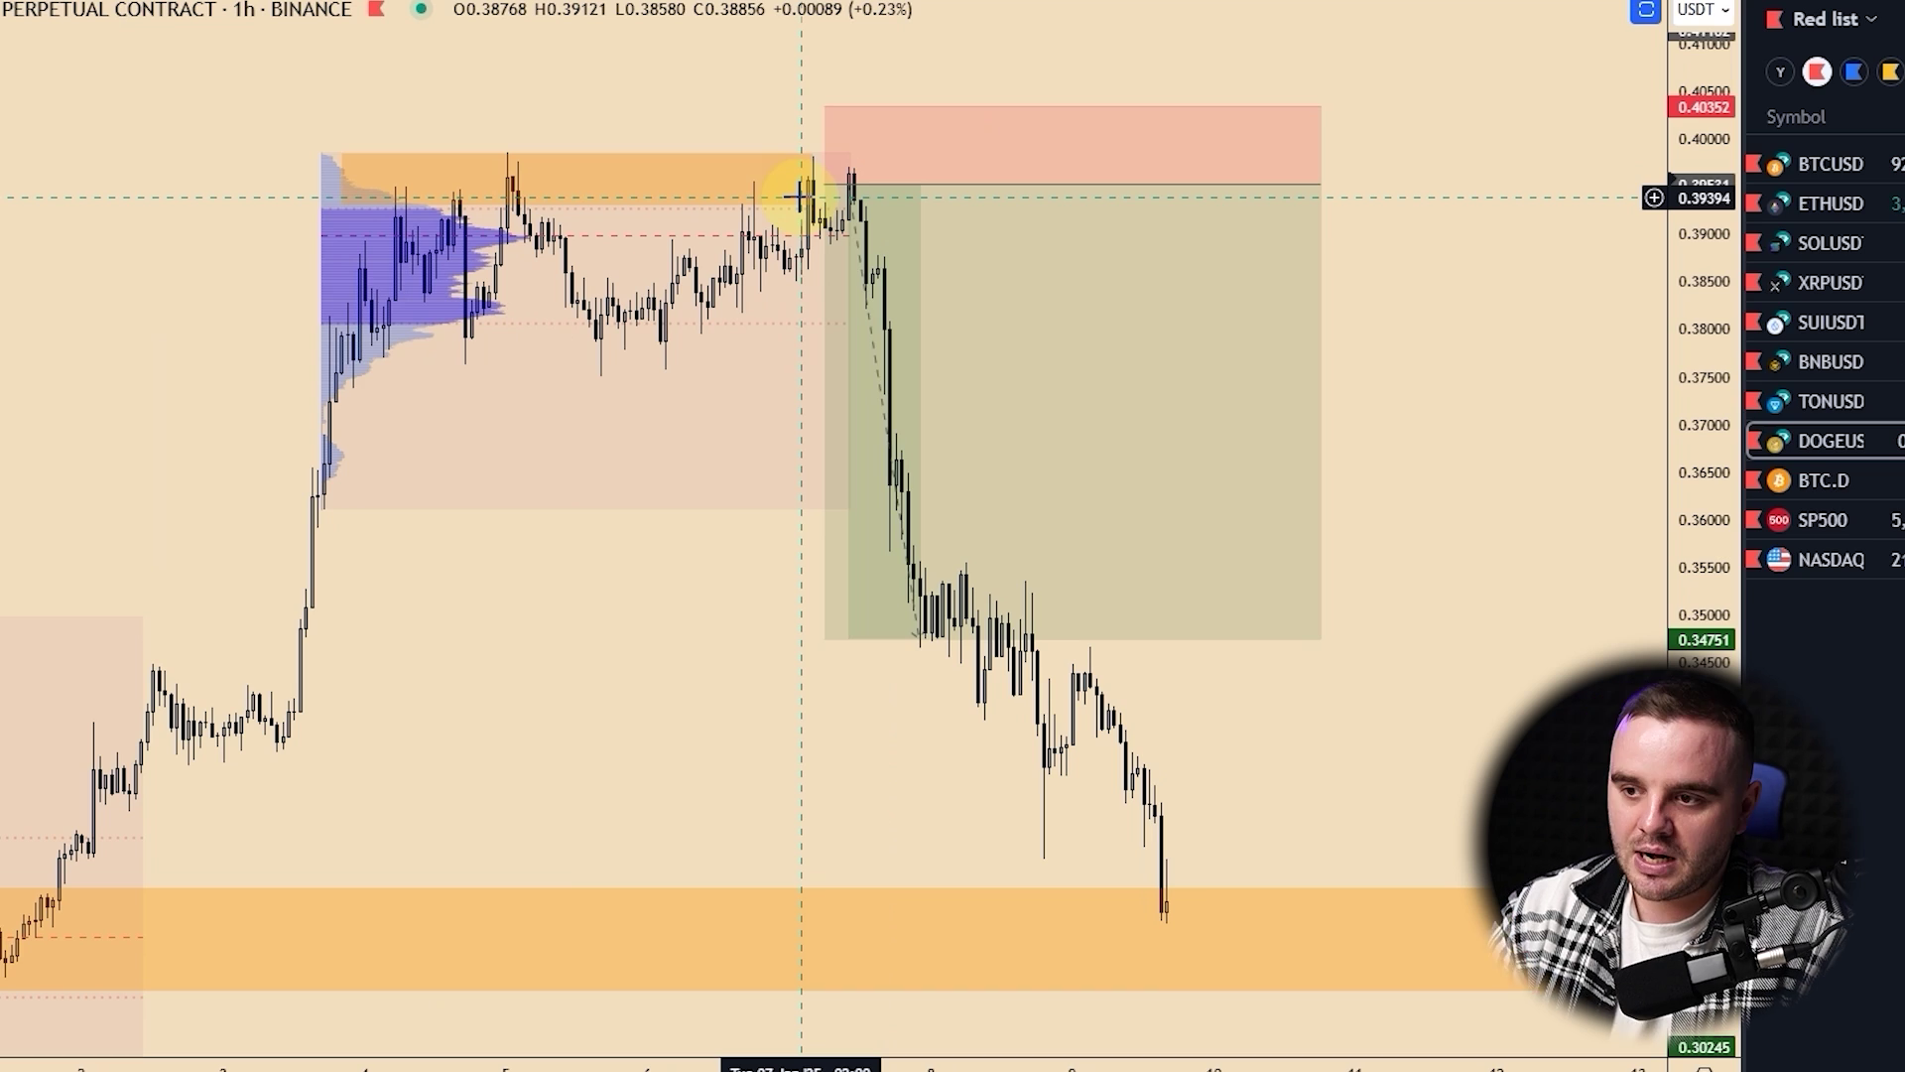
pyautogui.click(830, 109)
pyautogui.moveTo(829, 110)
pyautogui.mouseDown()
pyautogui.moveTo(831, 70)
pyautogui.moveTo(829, 106)
pyautogui.mouseUp()
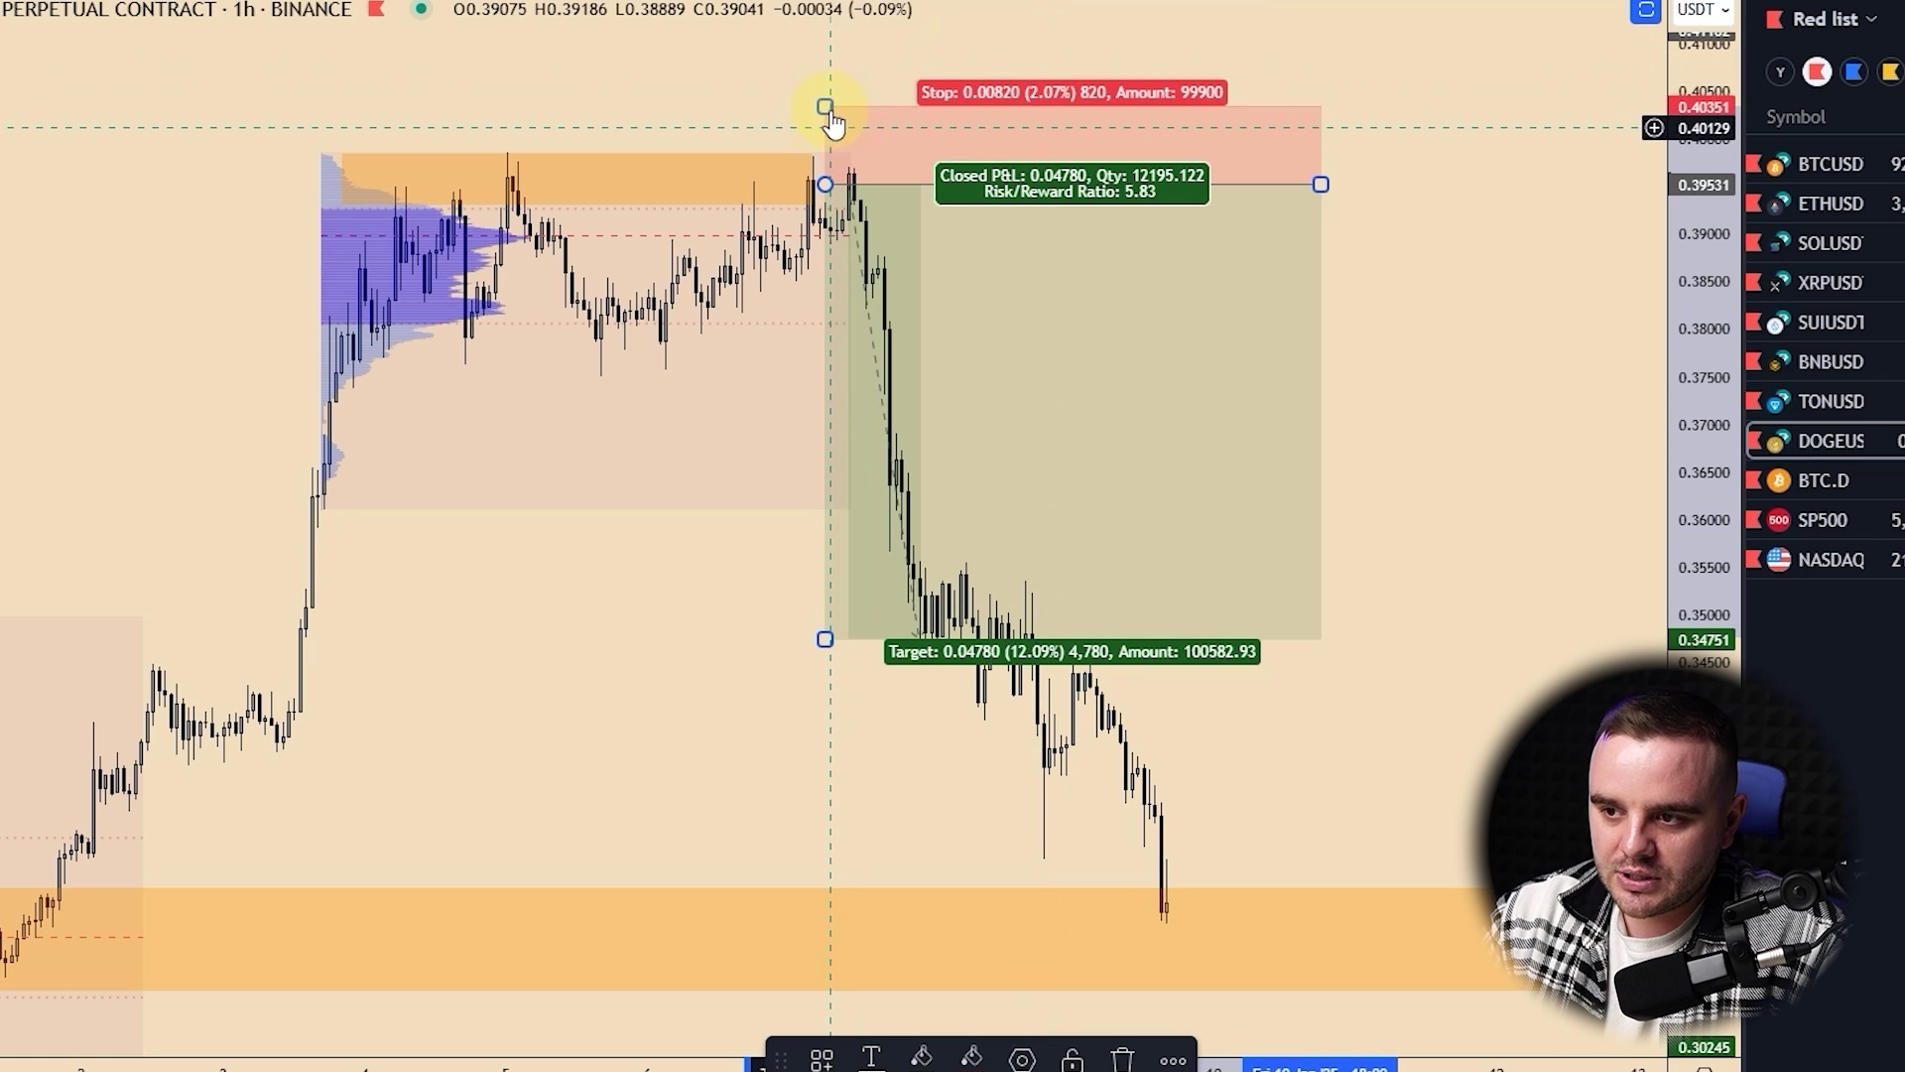
pyautogui.click(1445, 264)
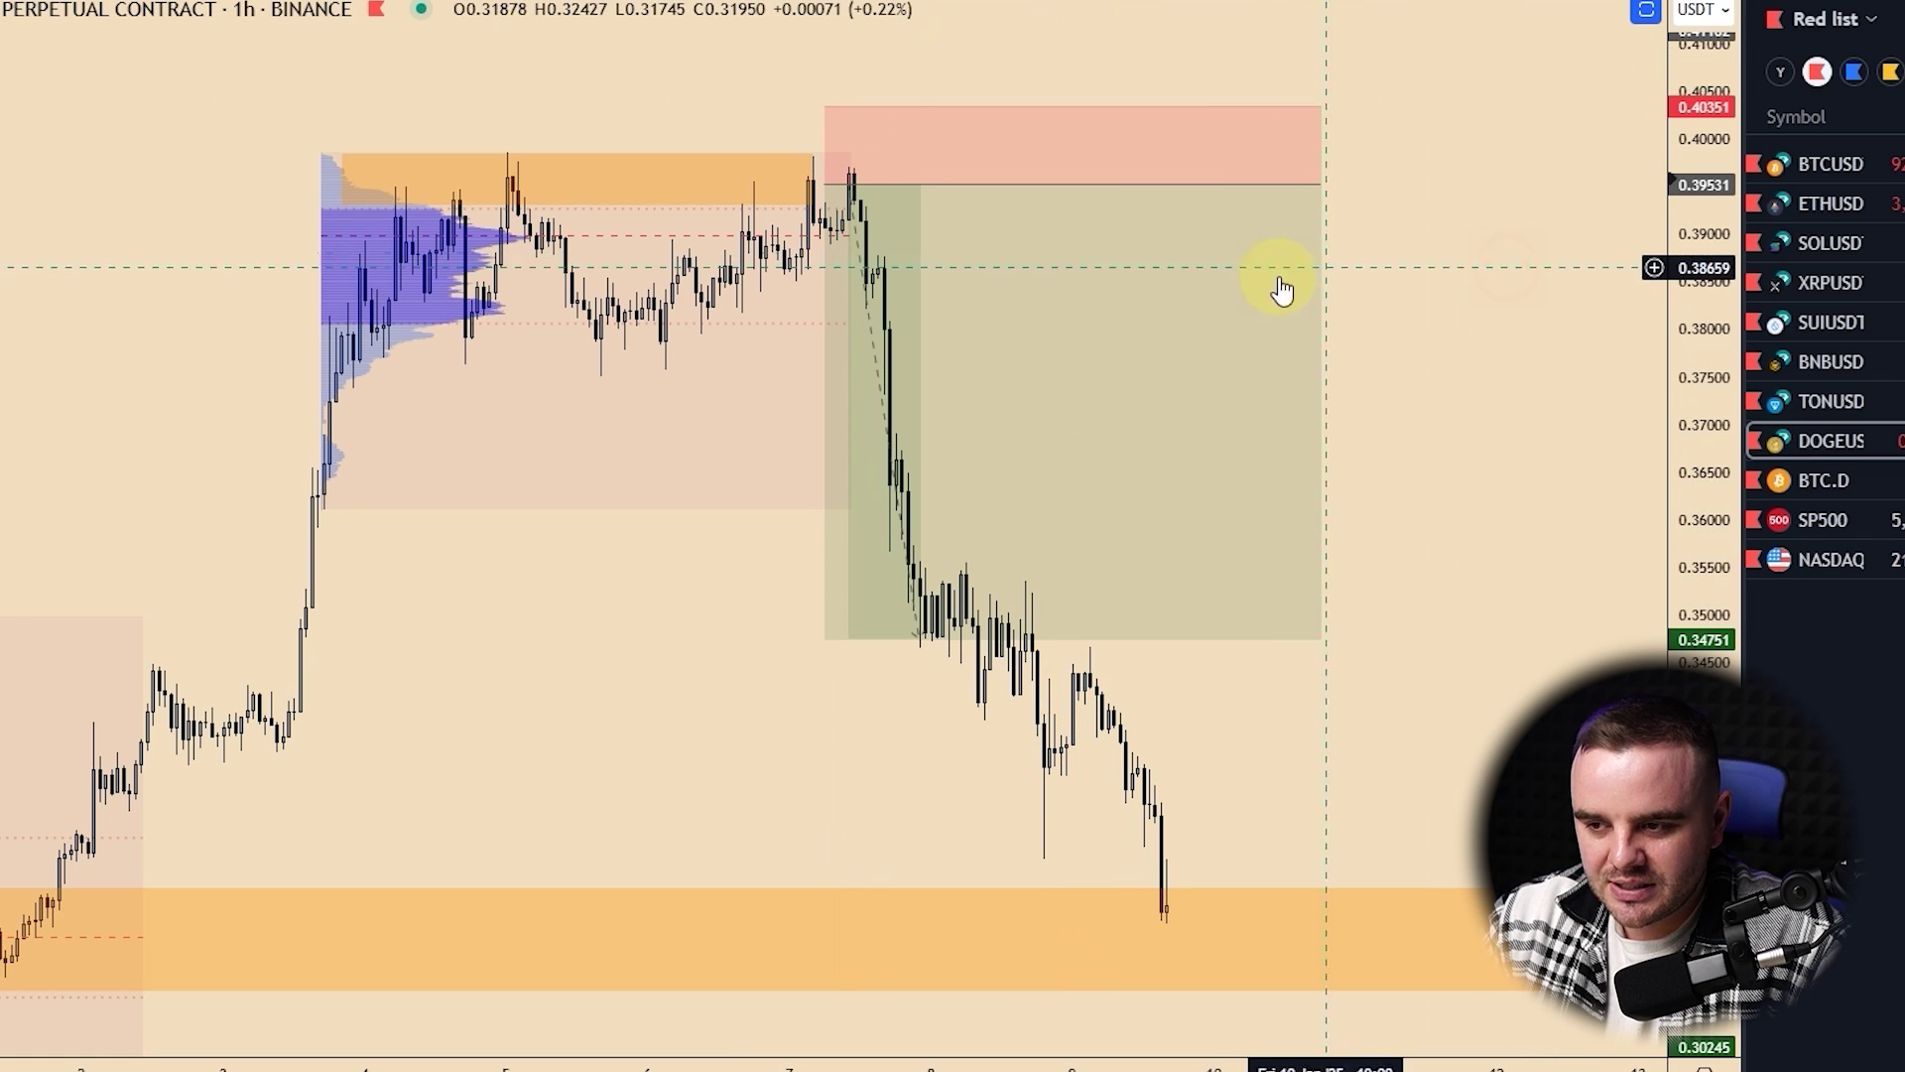
# - Set the risk of the Dogecoin short position to 10 USDT
pyautogui.doubleClick(1028, 264)
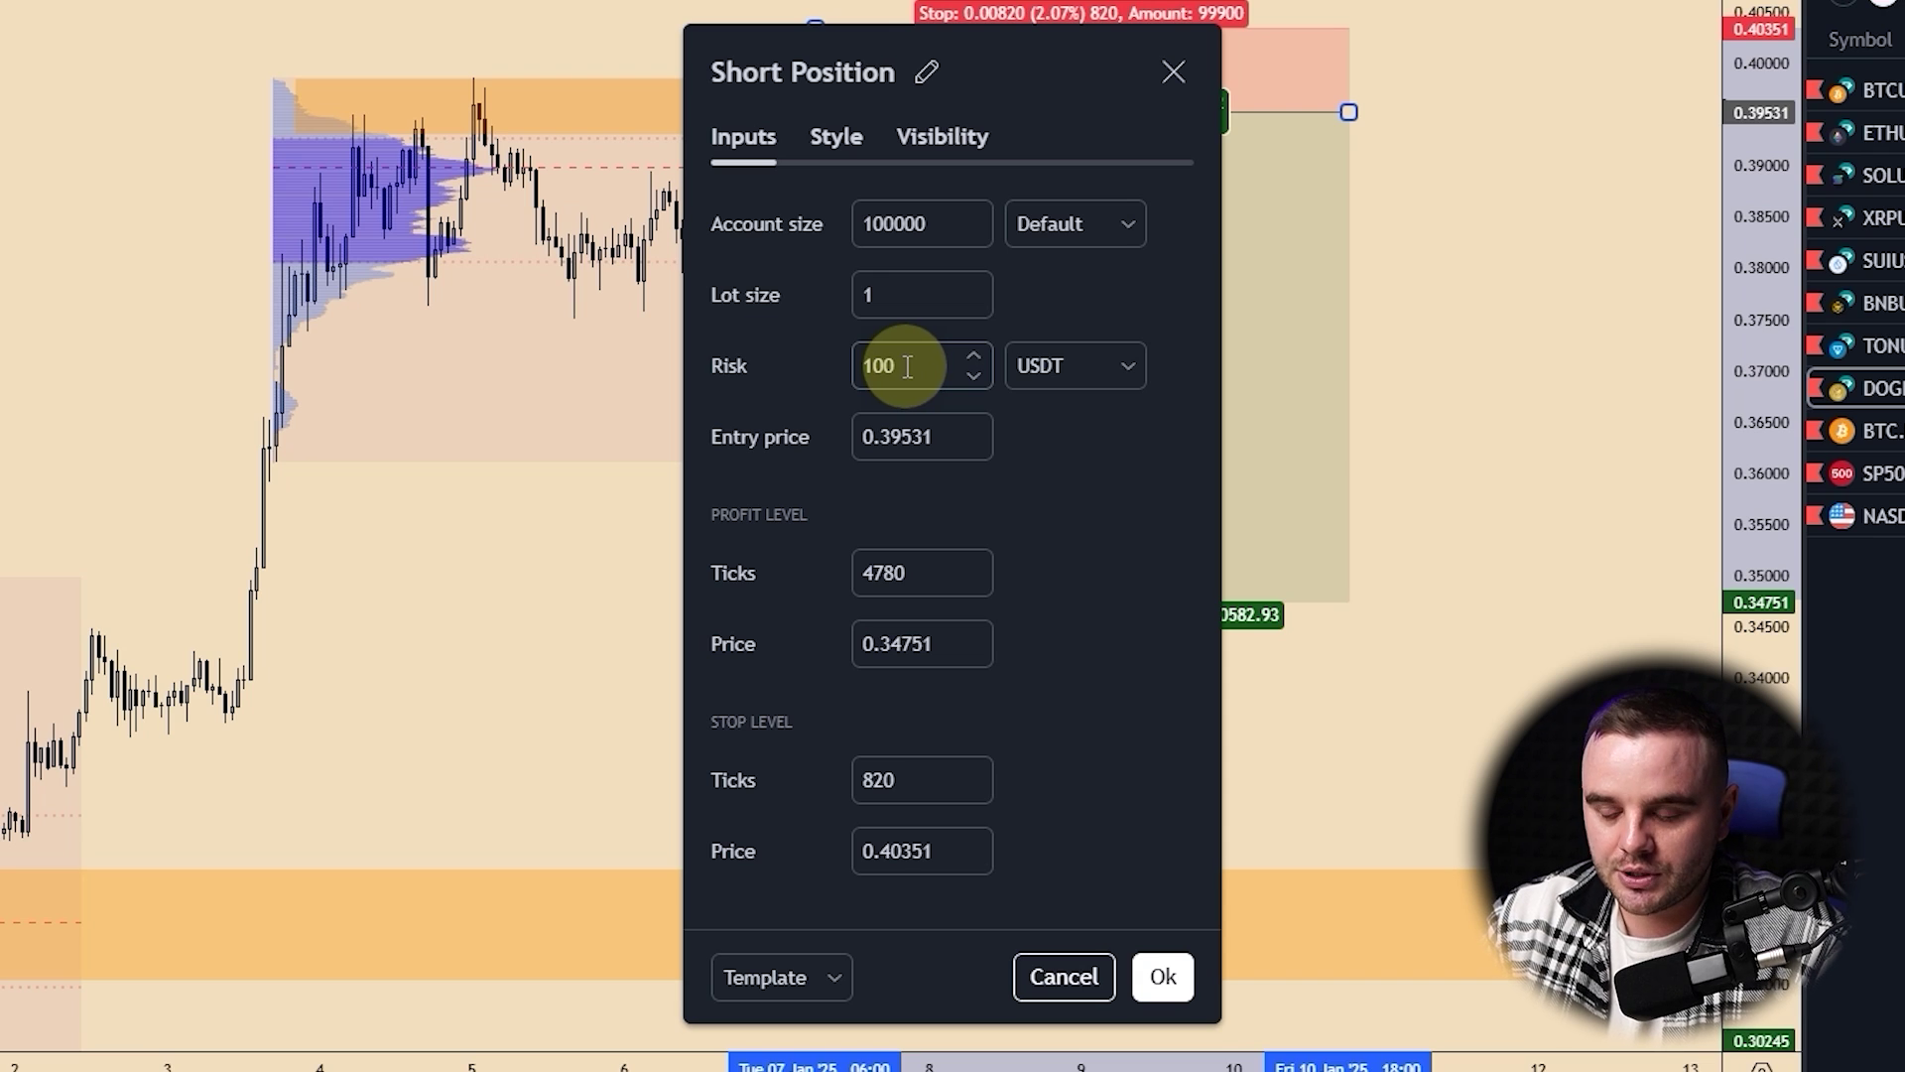
pyautogui.click(907, 365)
pyautogui.press('BackSpace')
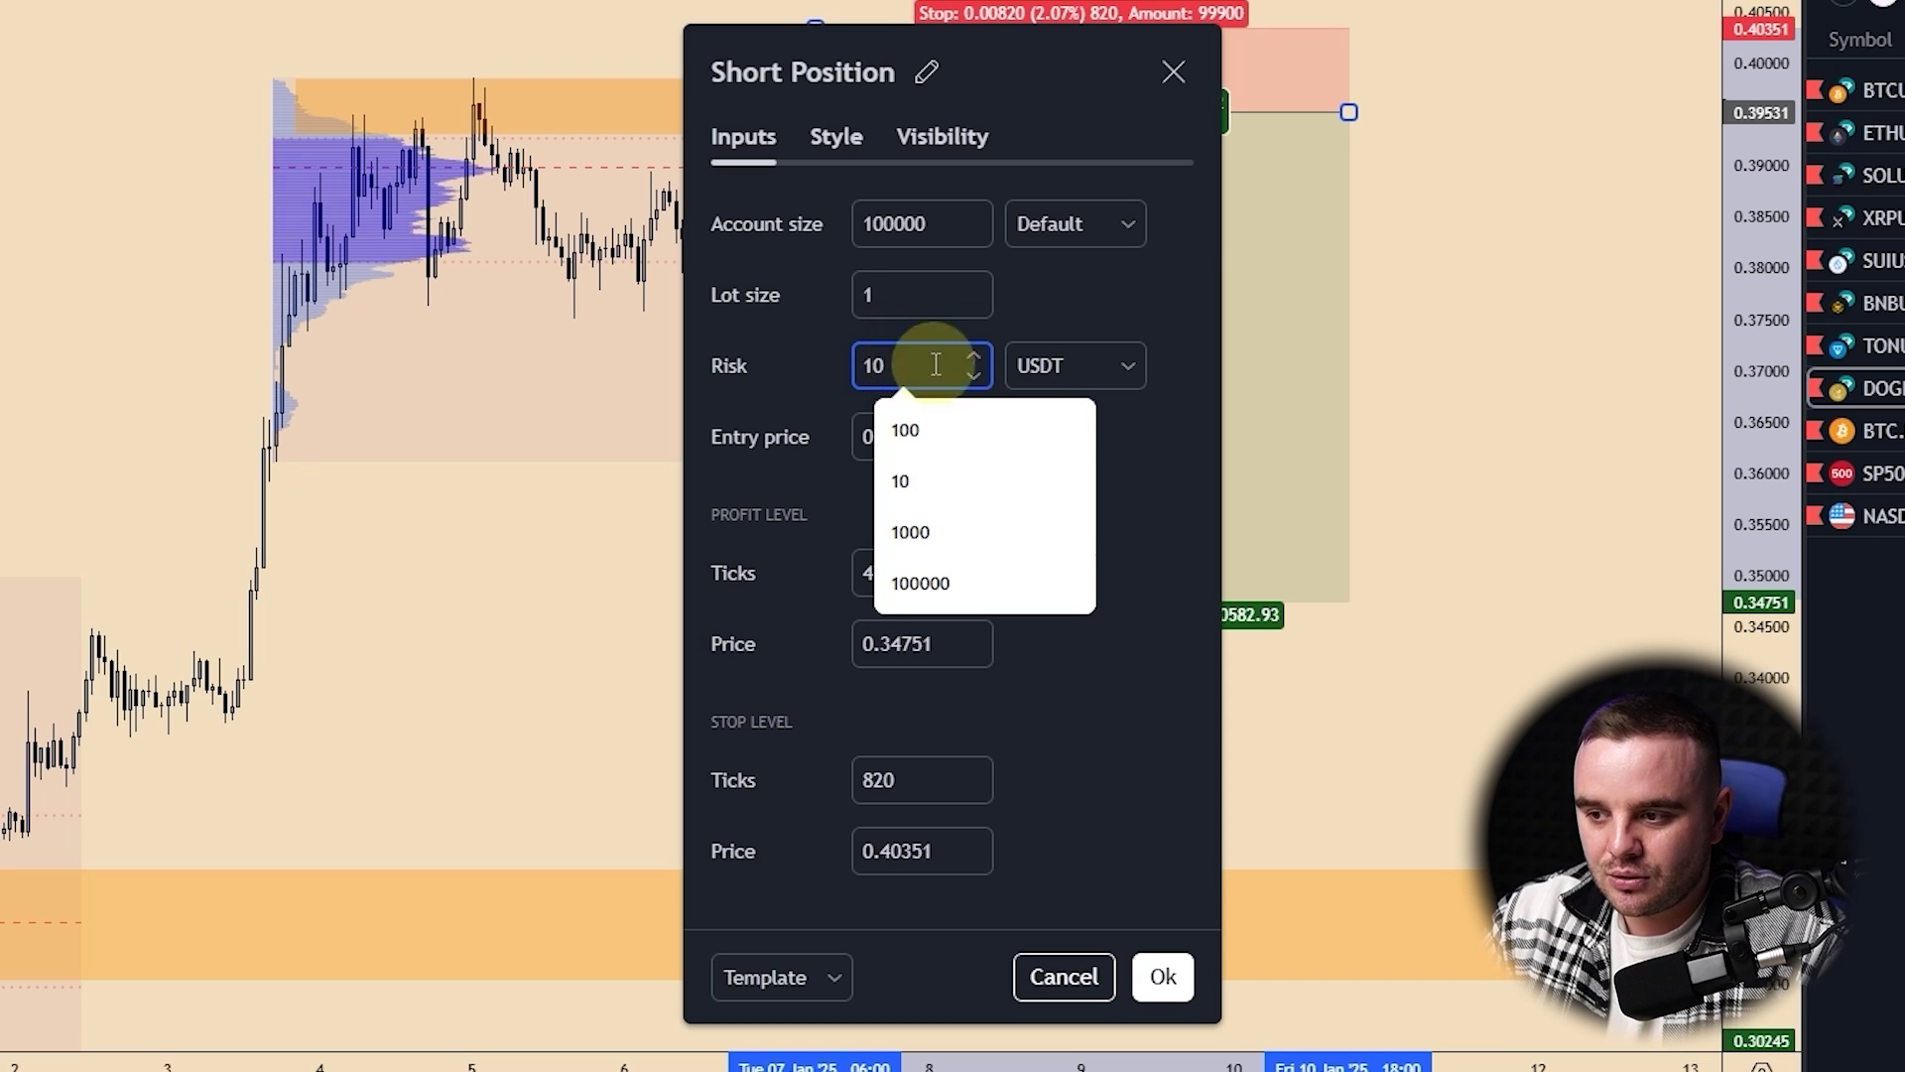
pyautogui.click(896, 399)
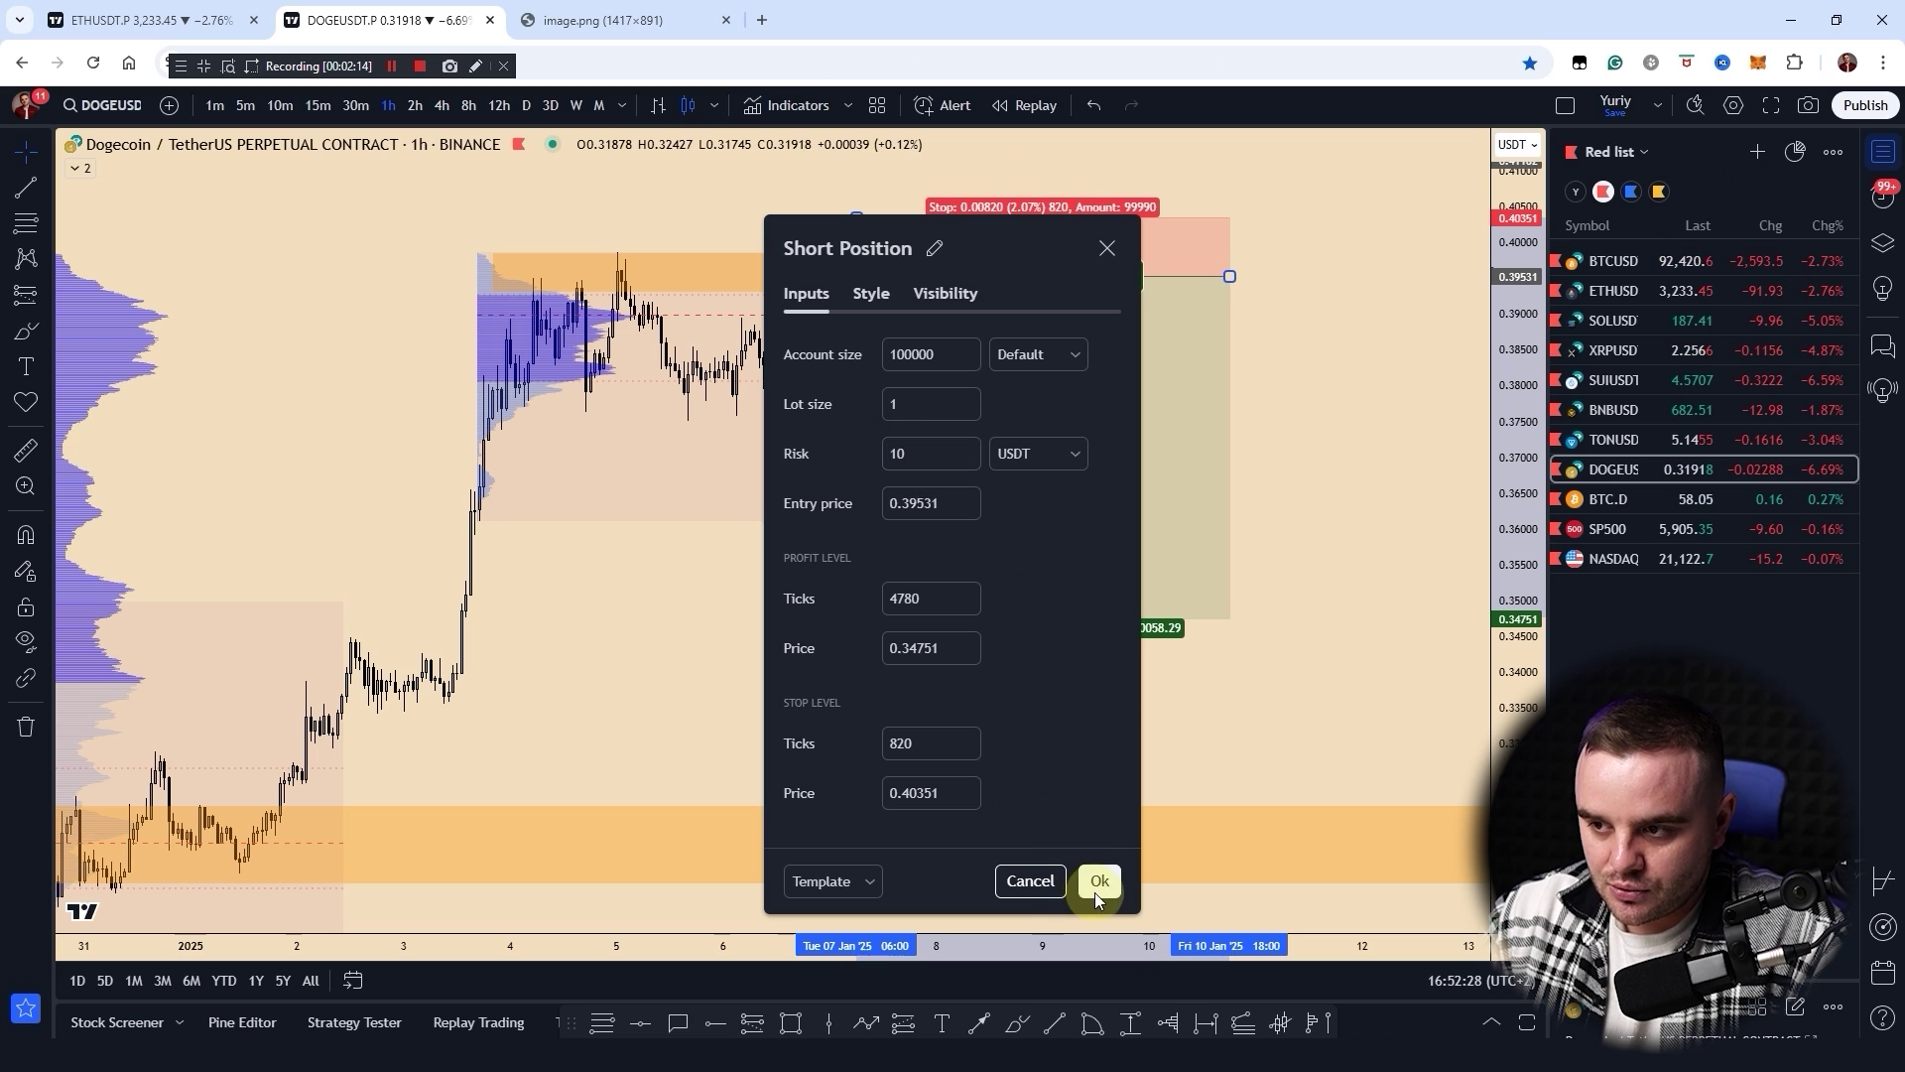
pyautogui.click(1098, 883)
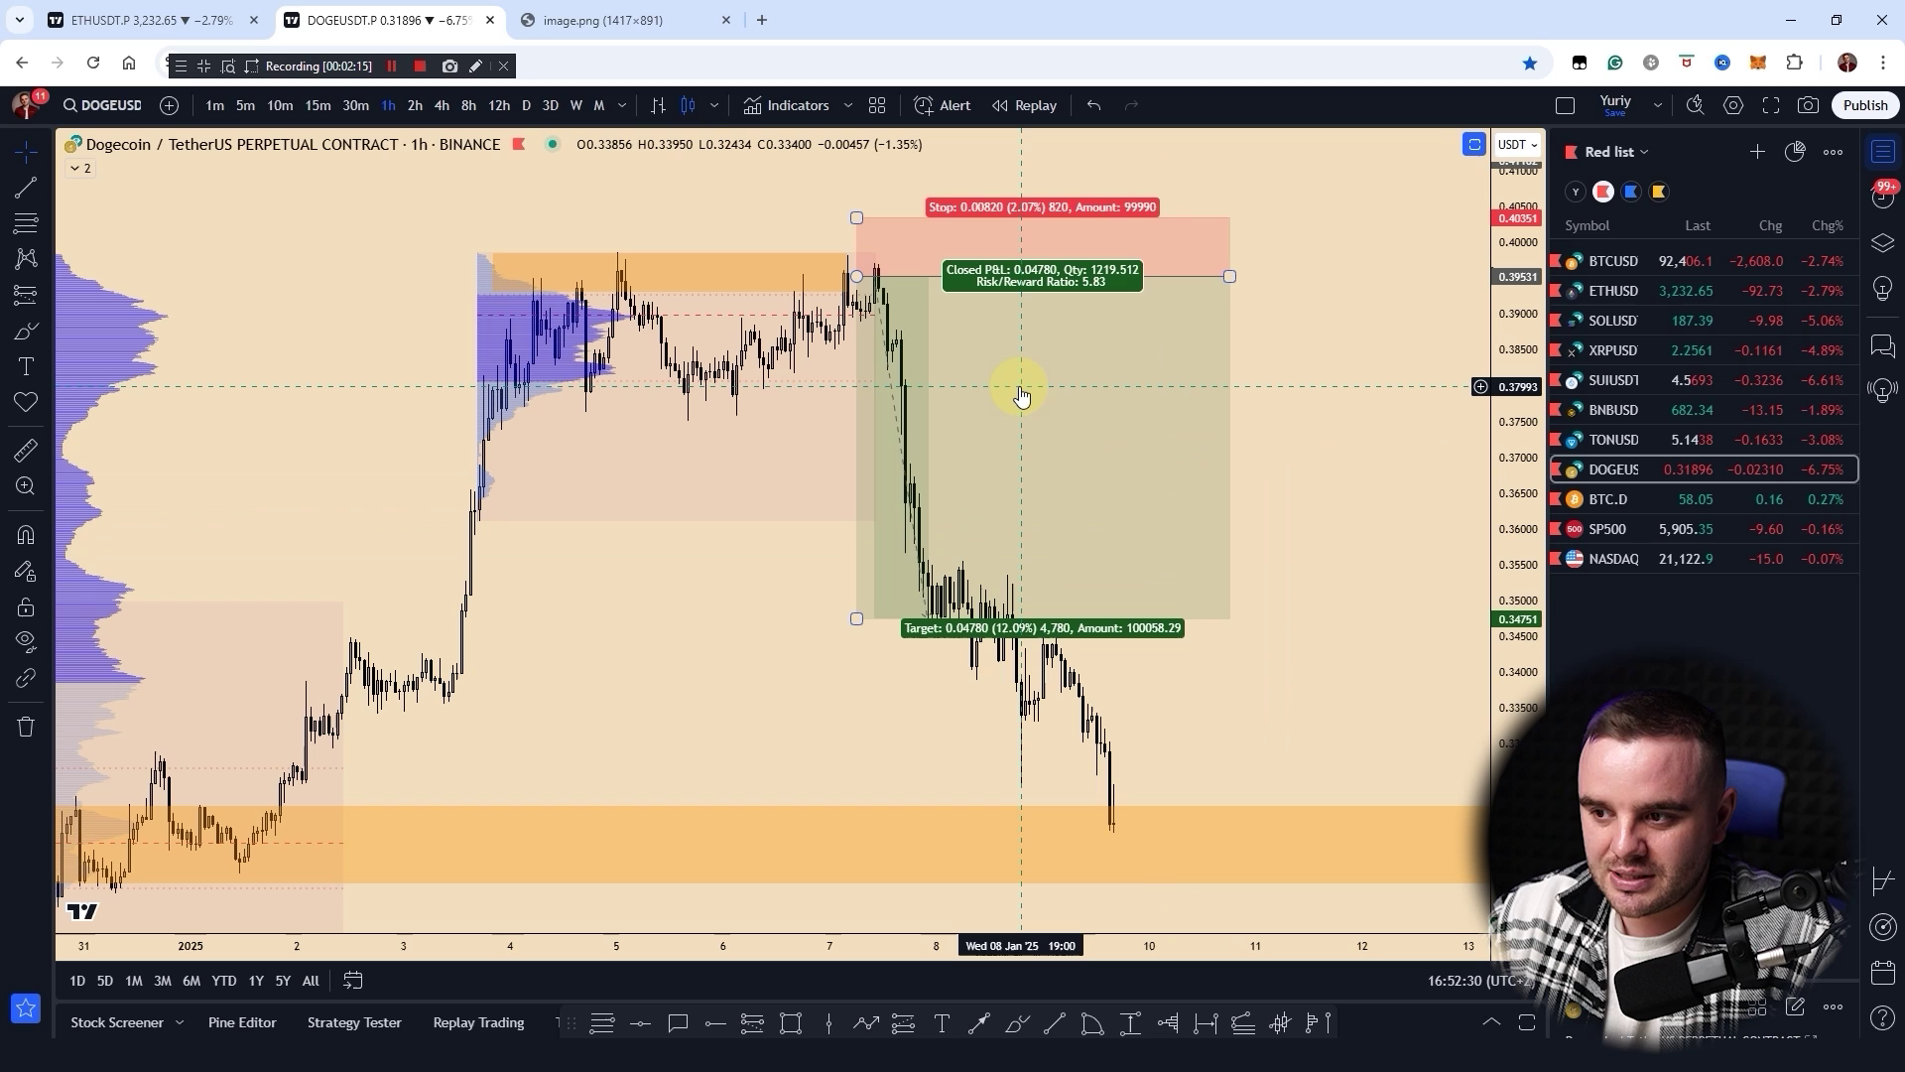
# - Annotate a screen capture of the short position with blue arrows at its quantity and stop percentage labels, without saving it
pyautogui.press('Print')
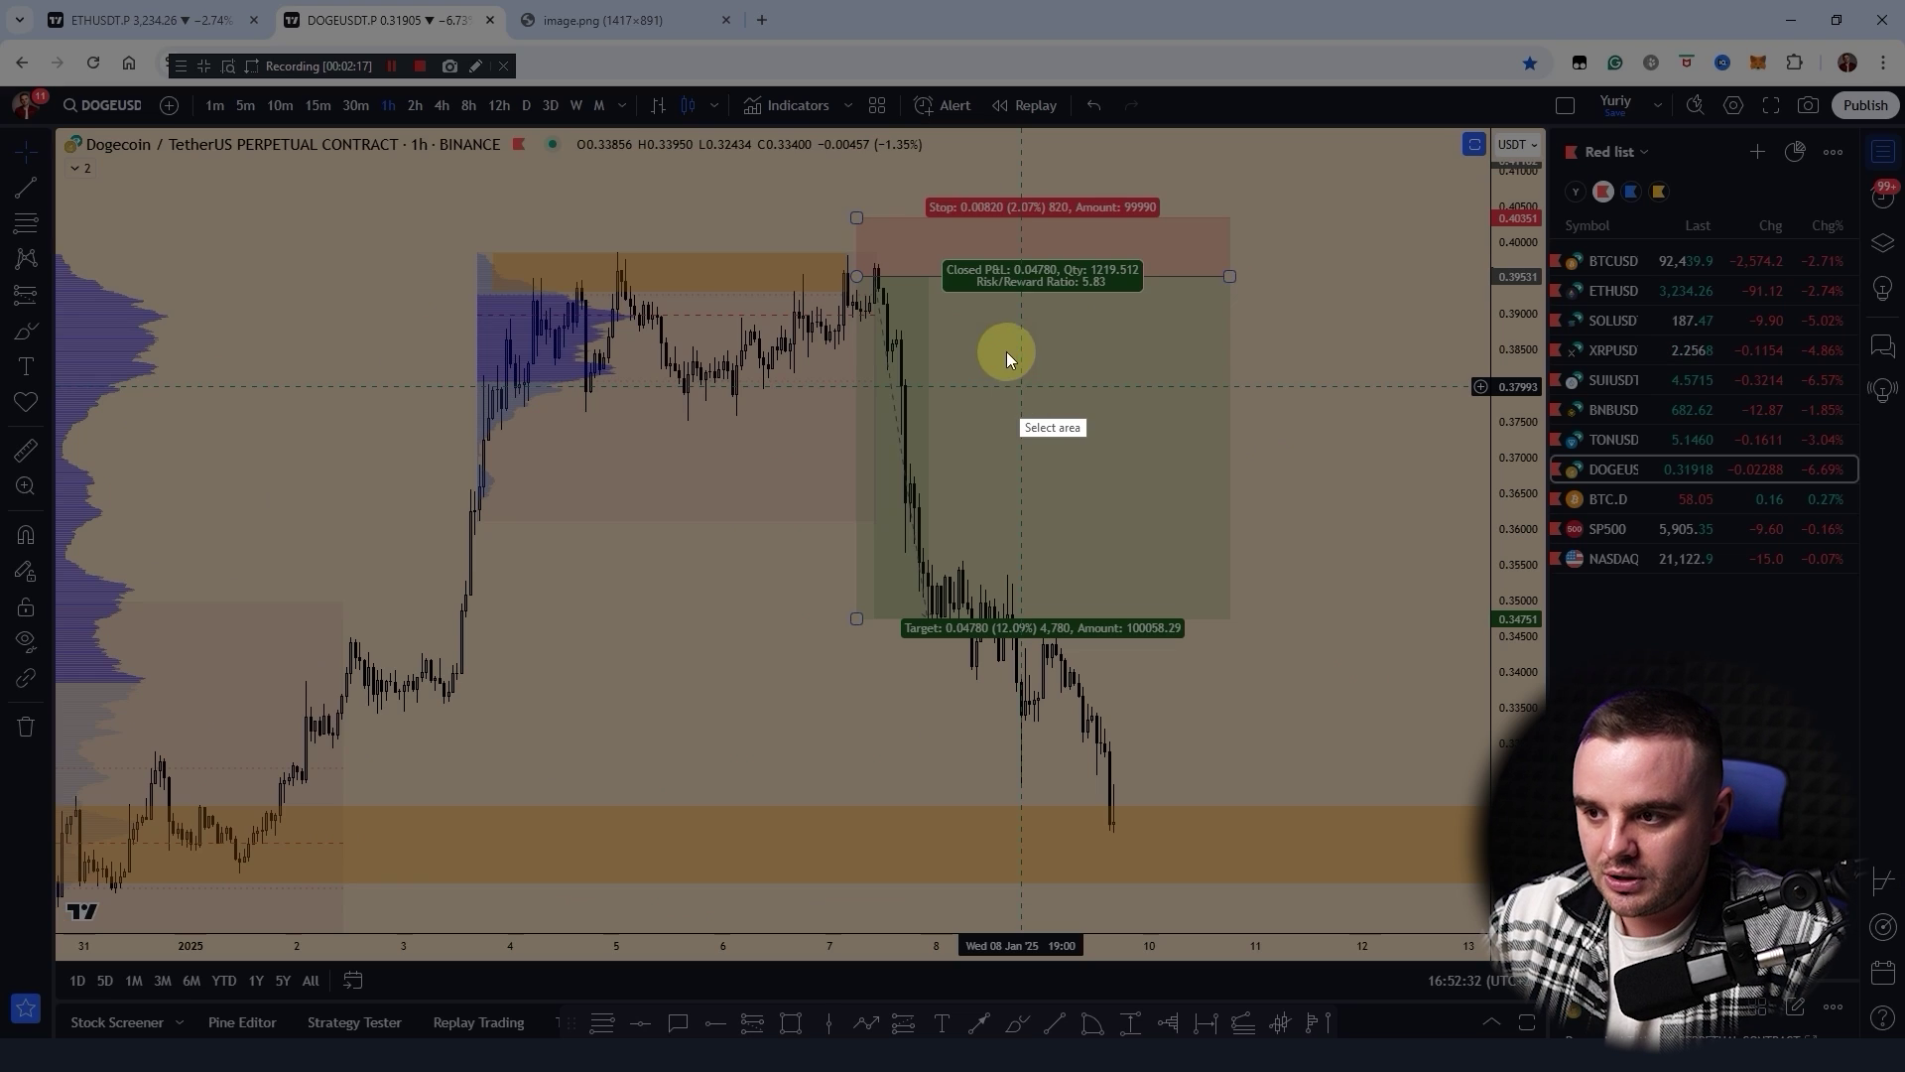
pyautogui.moveTo(809, 180); pyautogui.dragTo(1342, 430)
pyautogui.click(1361, 296)
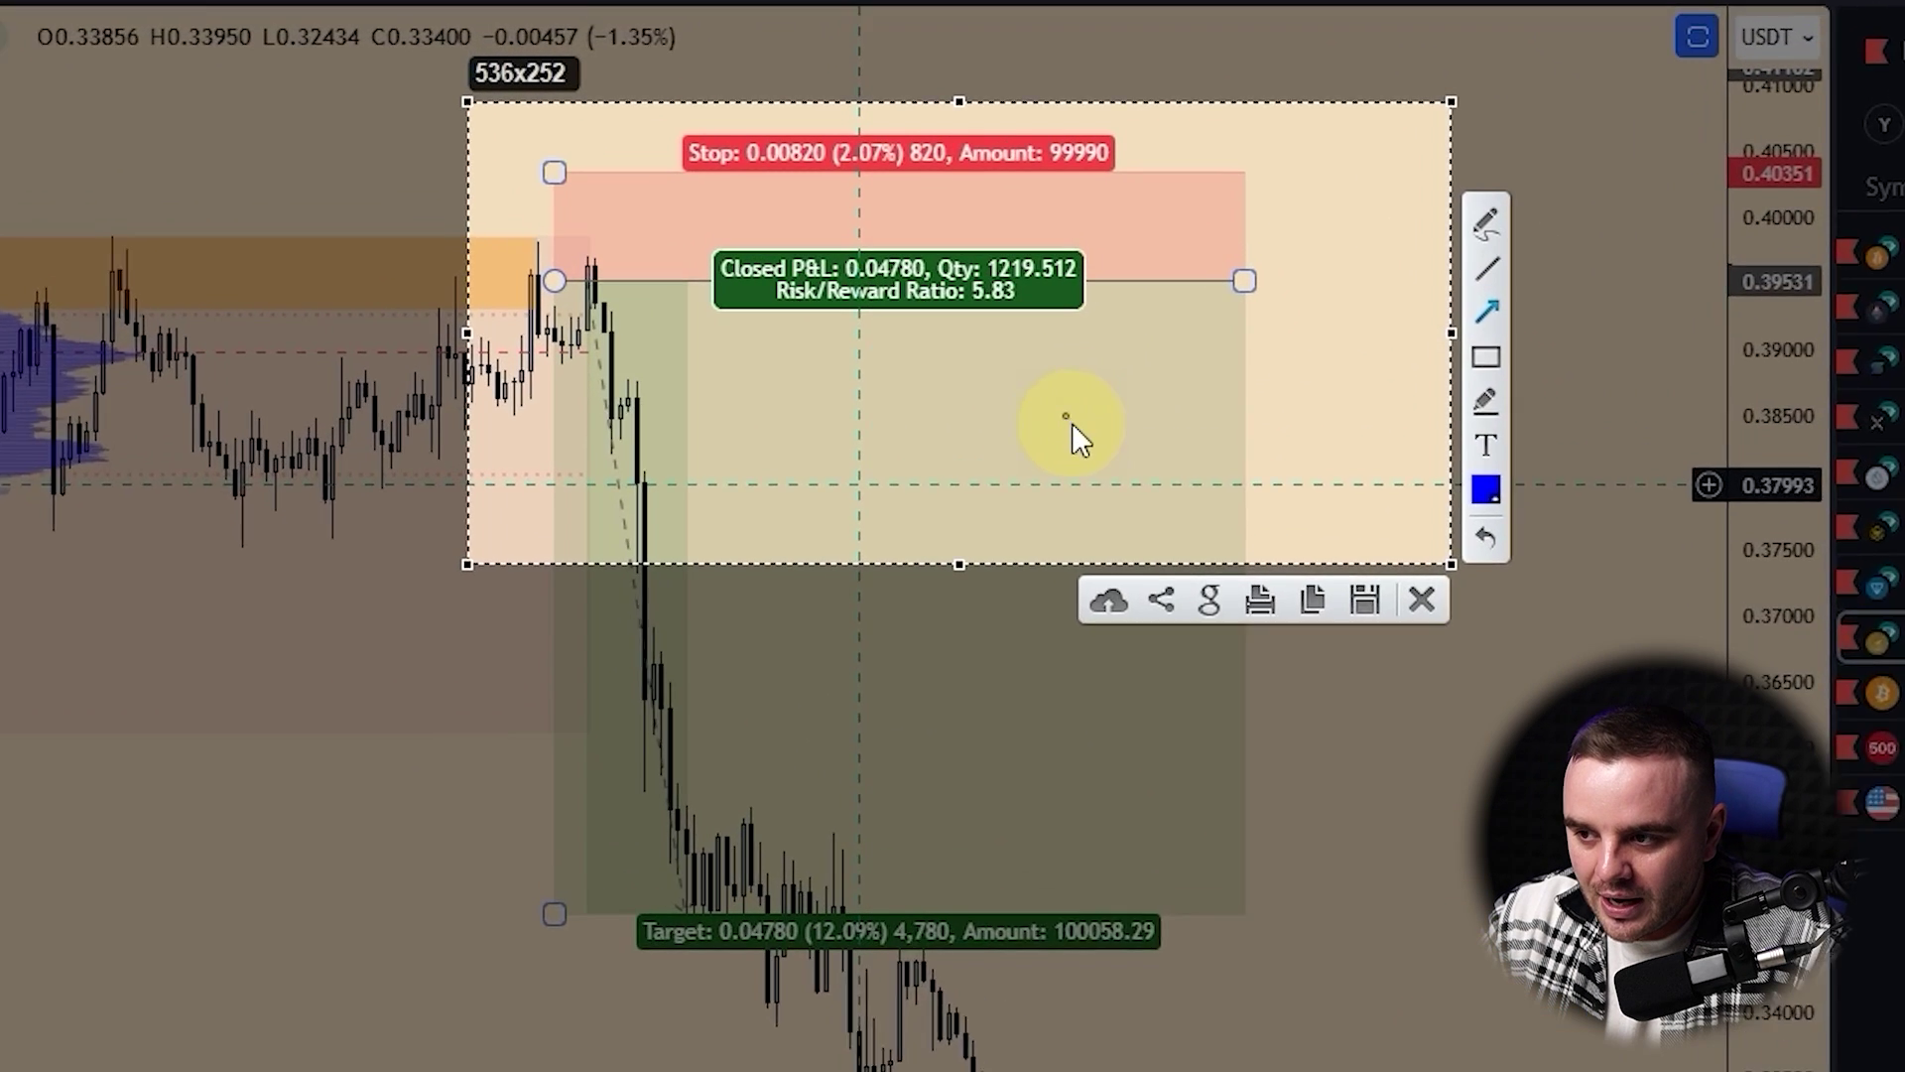
pyautogui.moveTo(1142, 356); pyautogui.dragTo(1124, 289)
pyautogui.moveTo(1004, 286); pyautogui.dragTo(1004, 287)
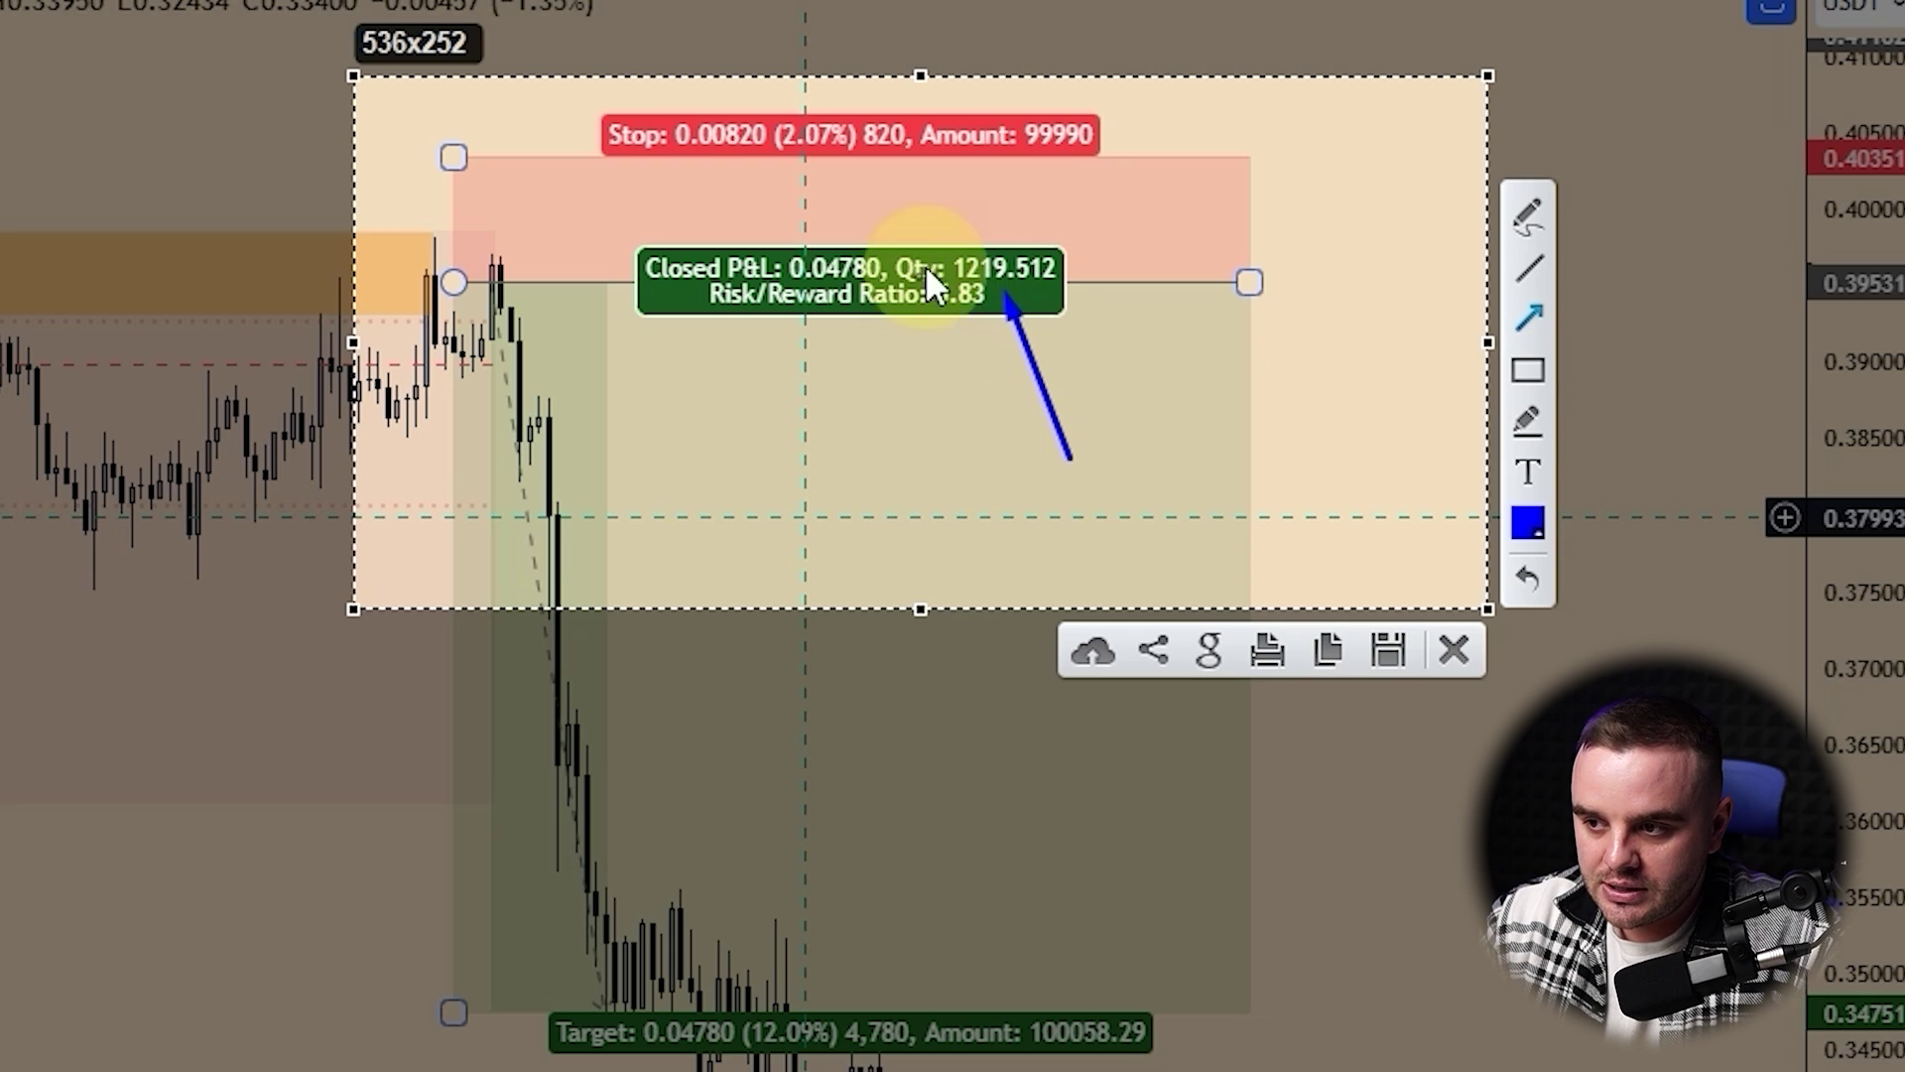
pyautogui.moveTo(930, 167); pyautogui.dragTo(921, 250)
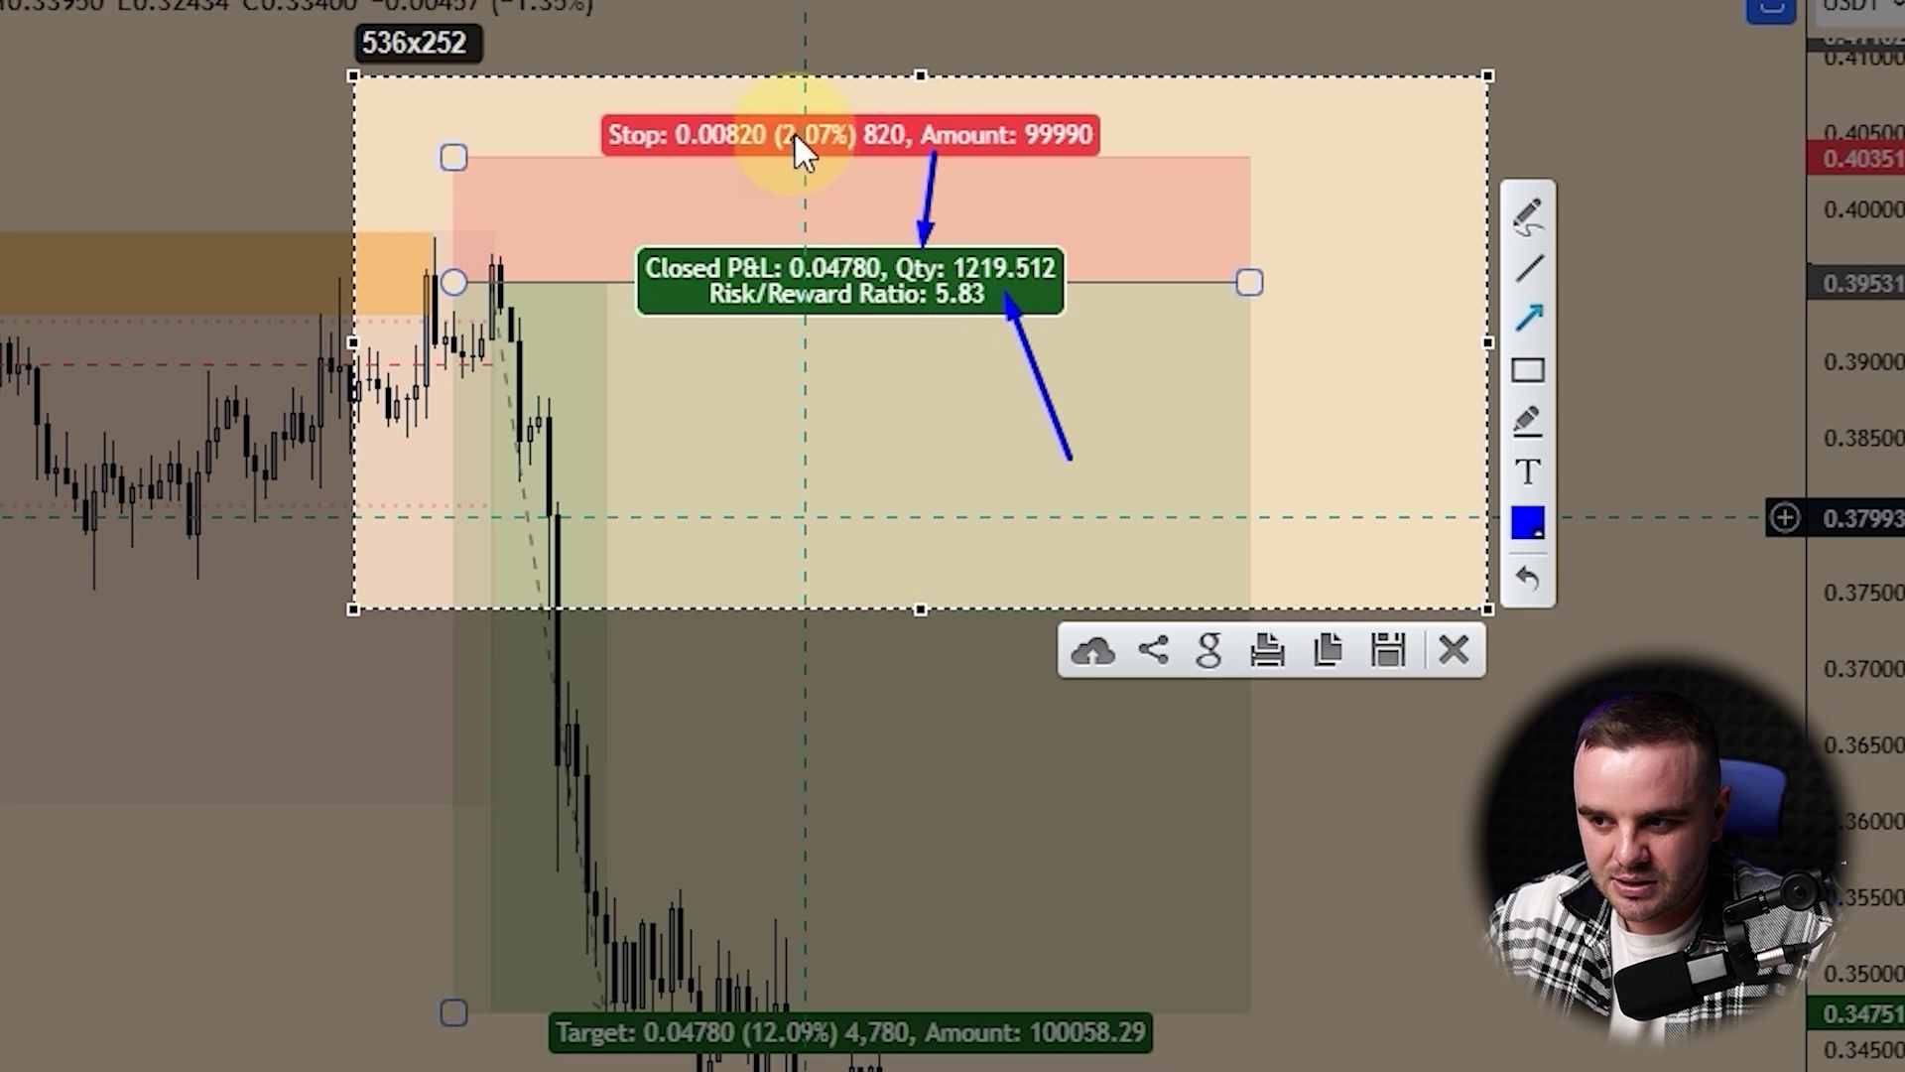
pyautogui.click(771, 213)
pyautogui.moveTo(770, 211); pyautogui.dragTo(807, 161)
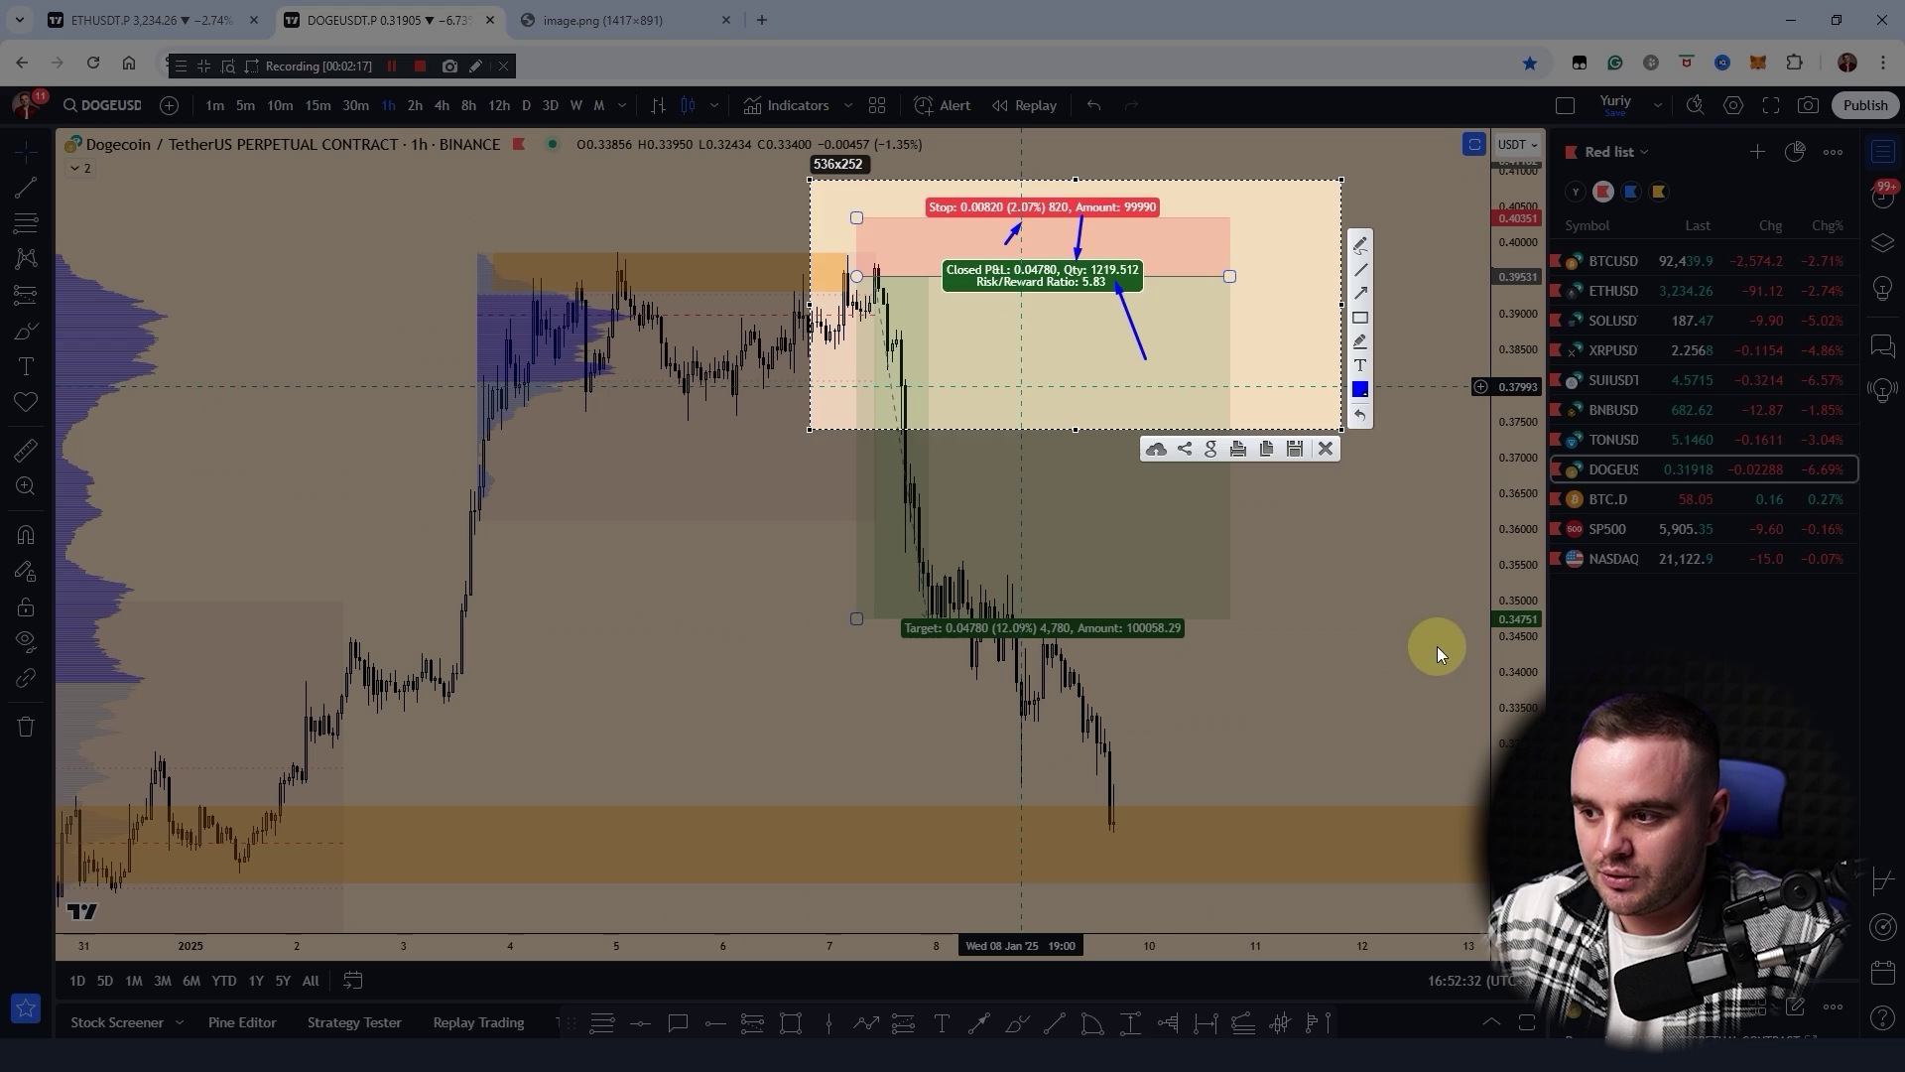
pyautogui.press('Escape')
pyautogui.press('Escape')
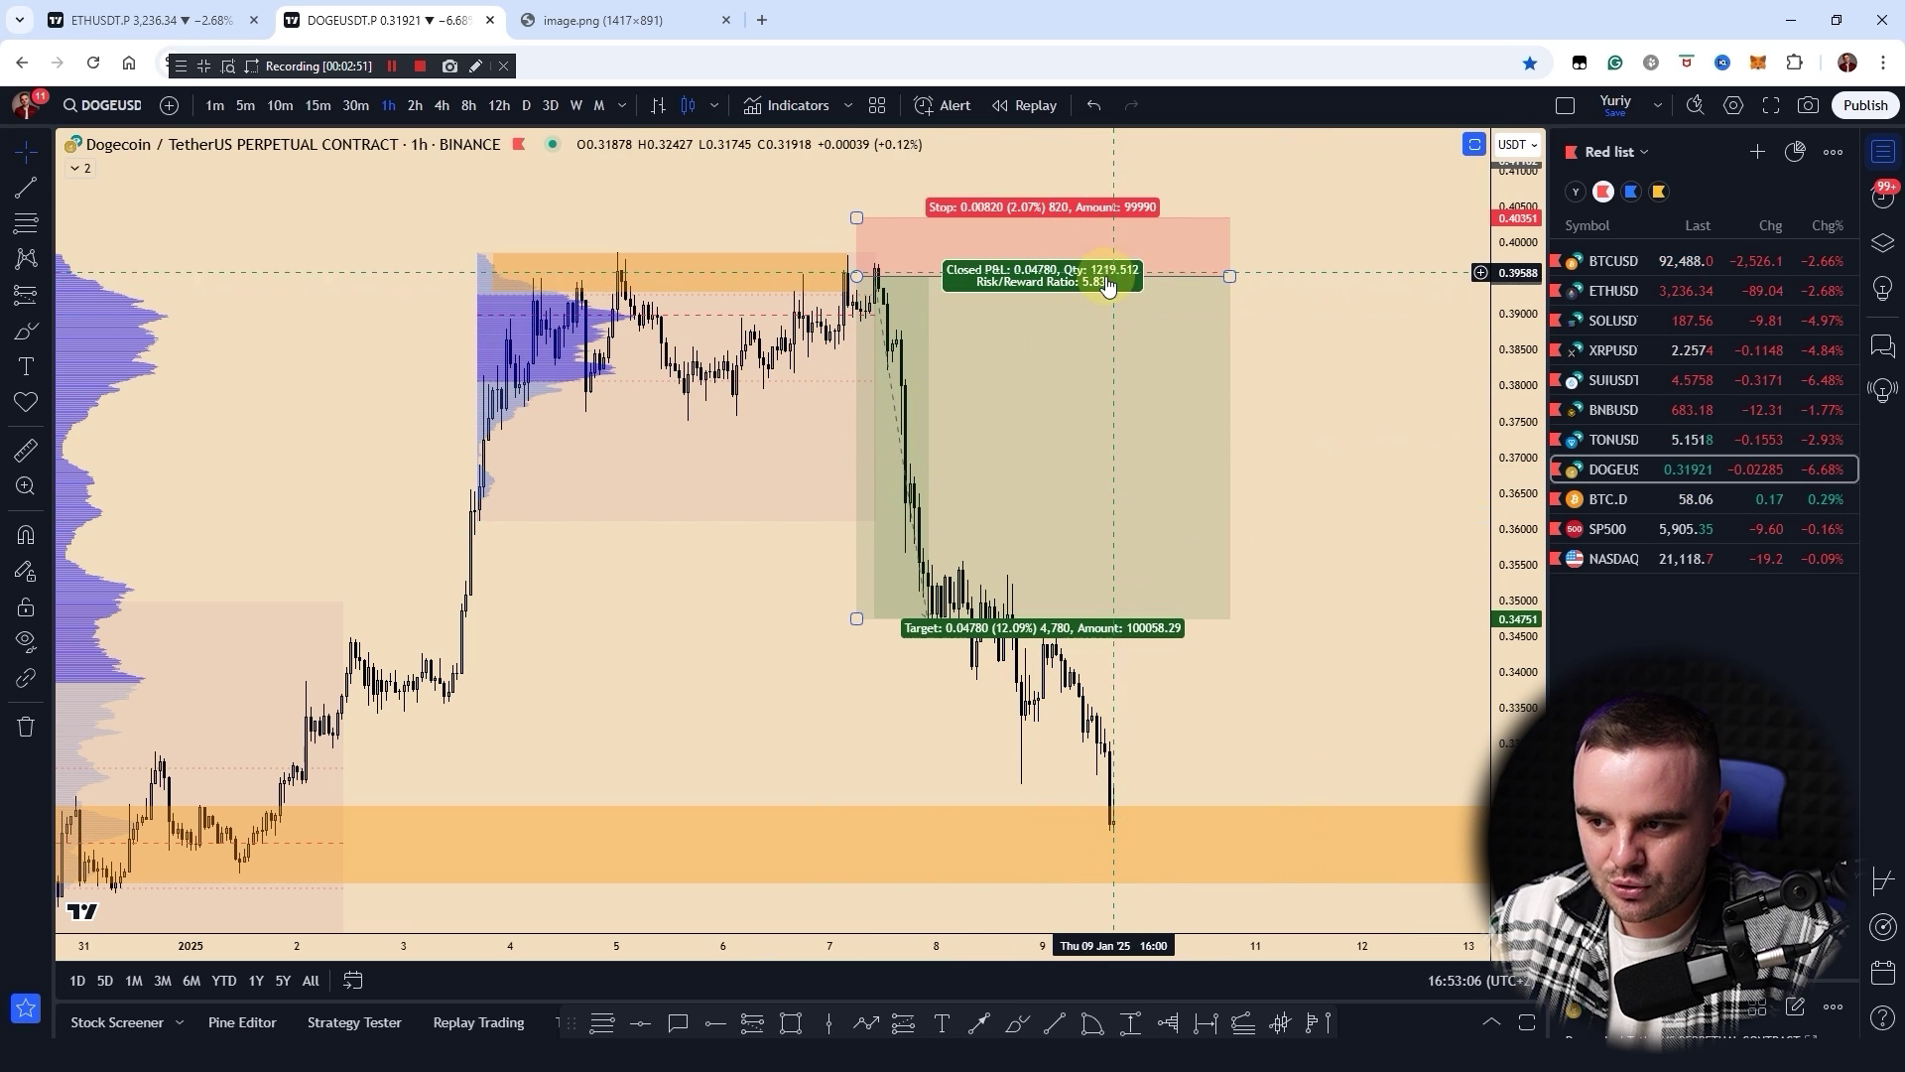
# - Set the risk of the Dogecoin short position to 100 USDT
pyautogui.doubleClick(1098, 383)
pyautogui.click(933, 478)
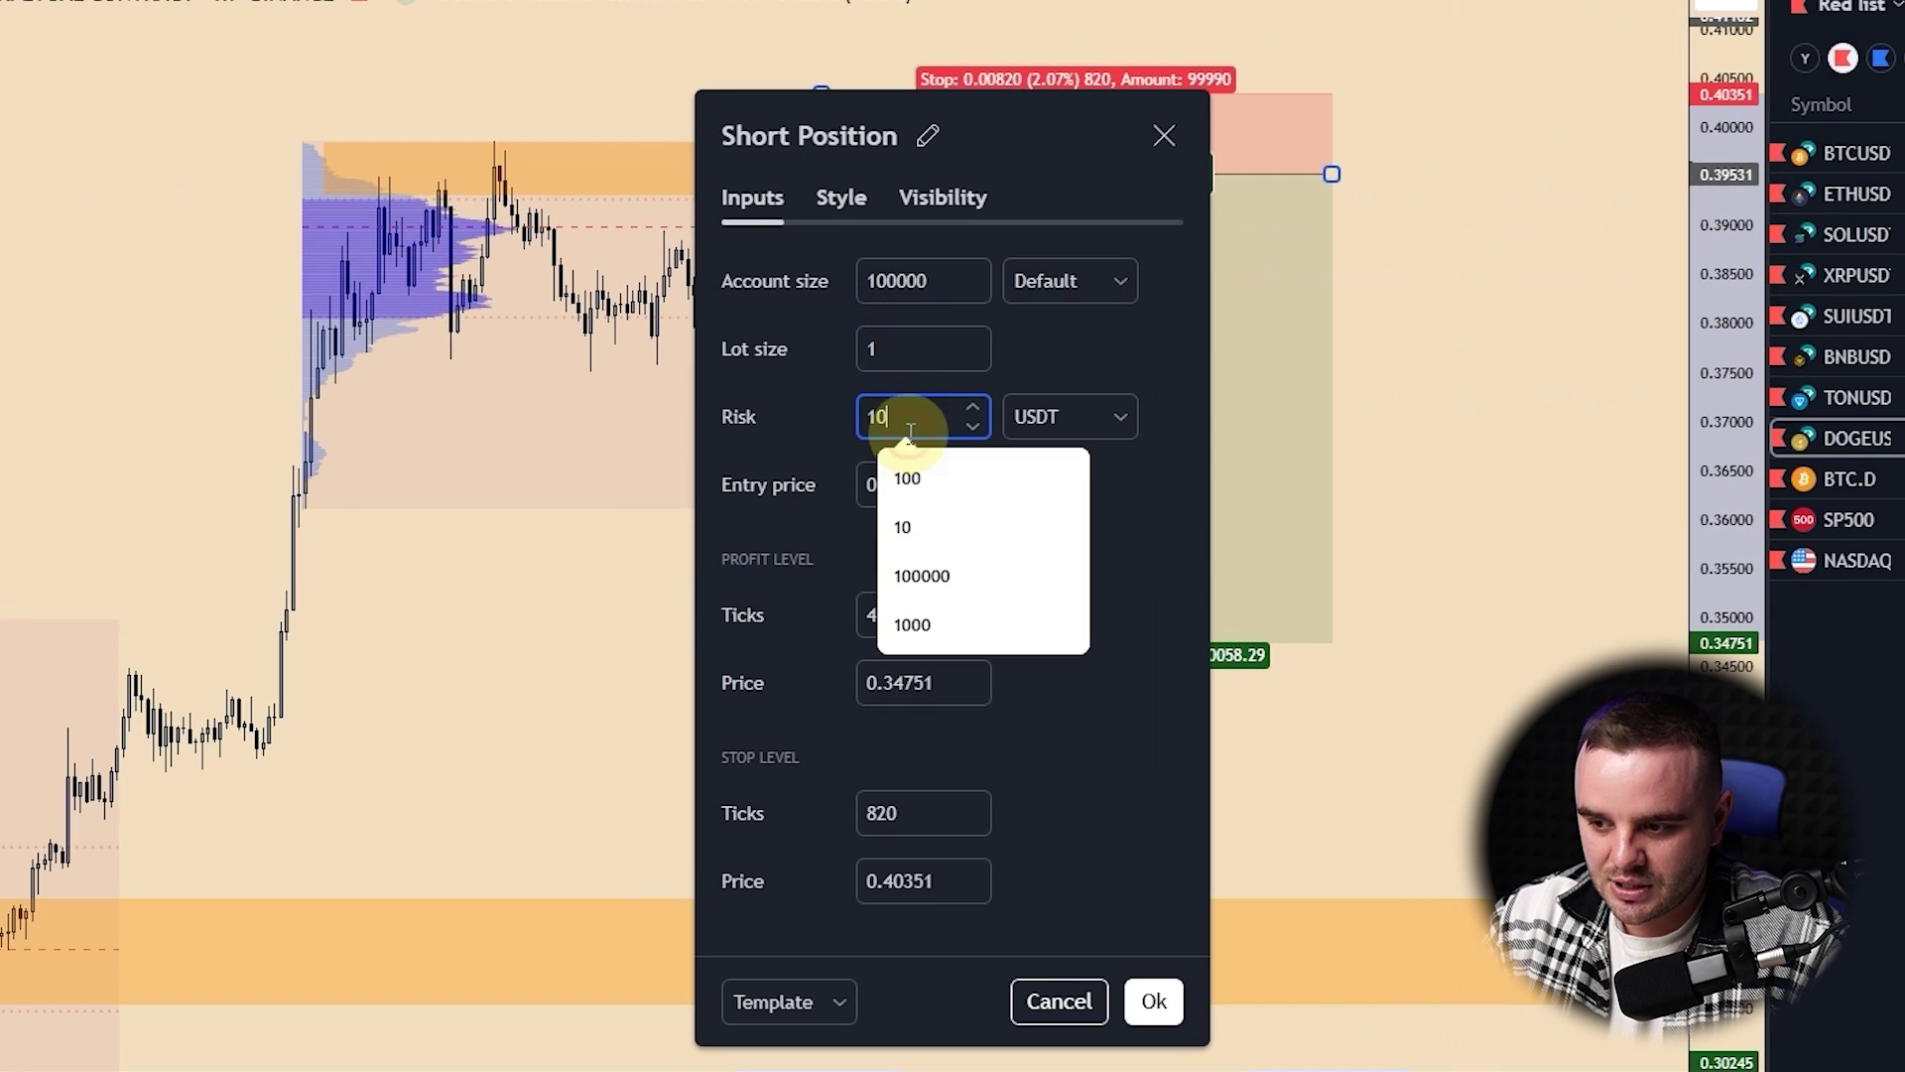
pyautogui.write('0')
pyautogui.click(1153, 1001)
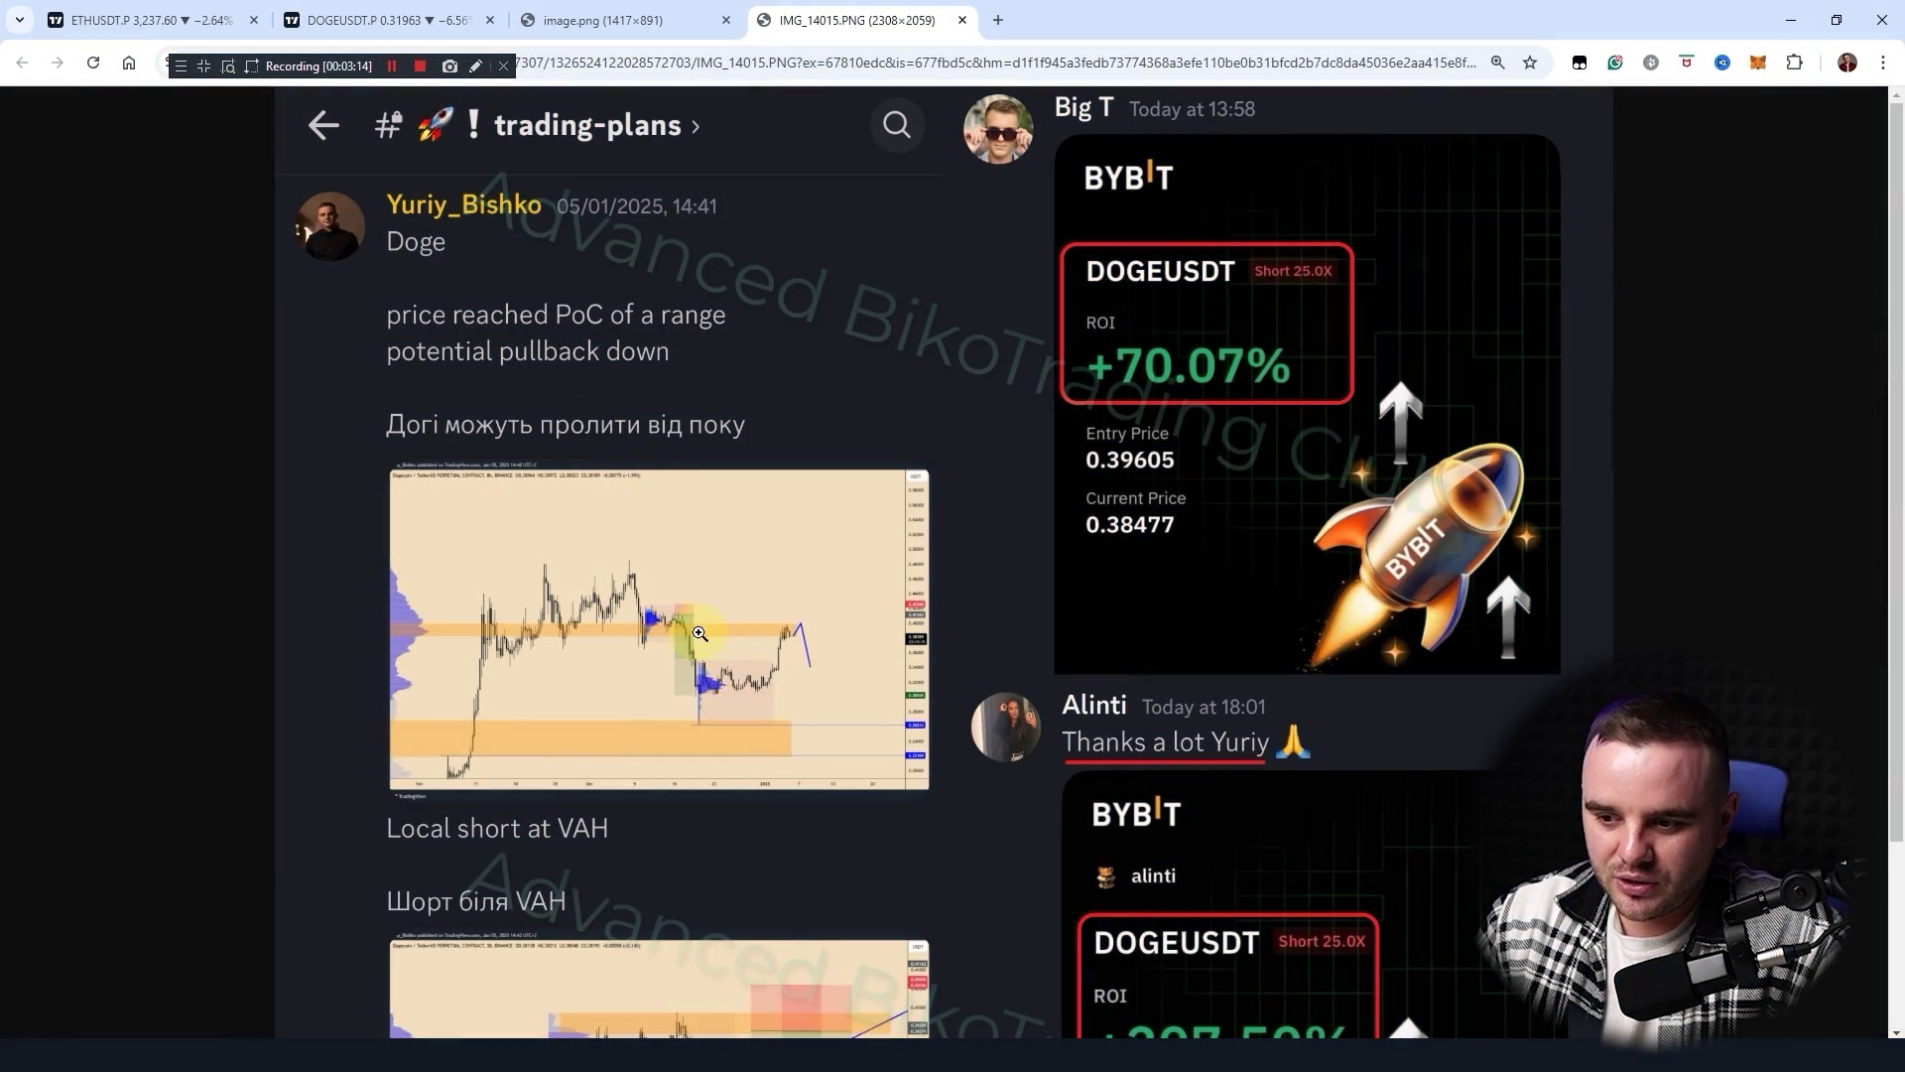
# - Review the image IMG_14015.PNG with the Doge trading plan and the members' DOGEUSDT short results
pyautogui.scroll(-2, 757, 839)
pyautogui.scroll(2, 724, 826)
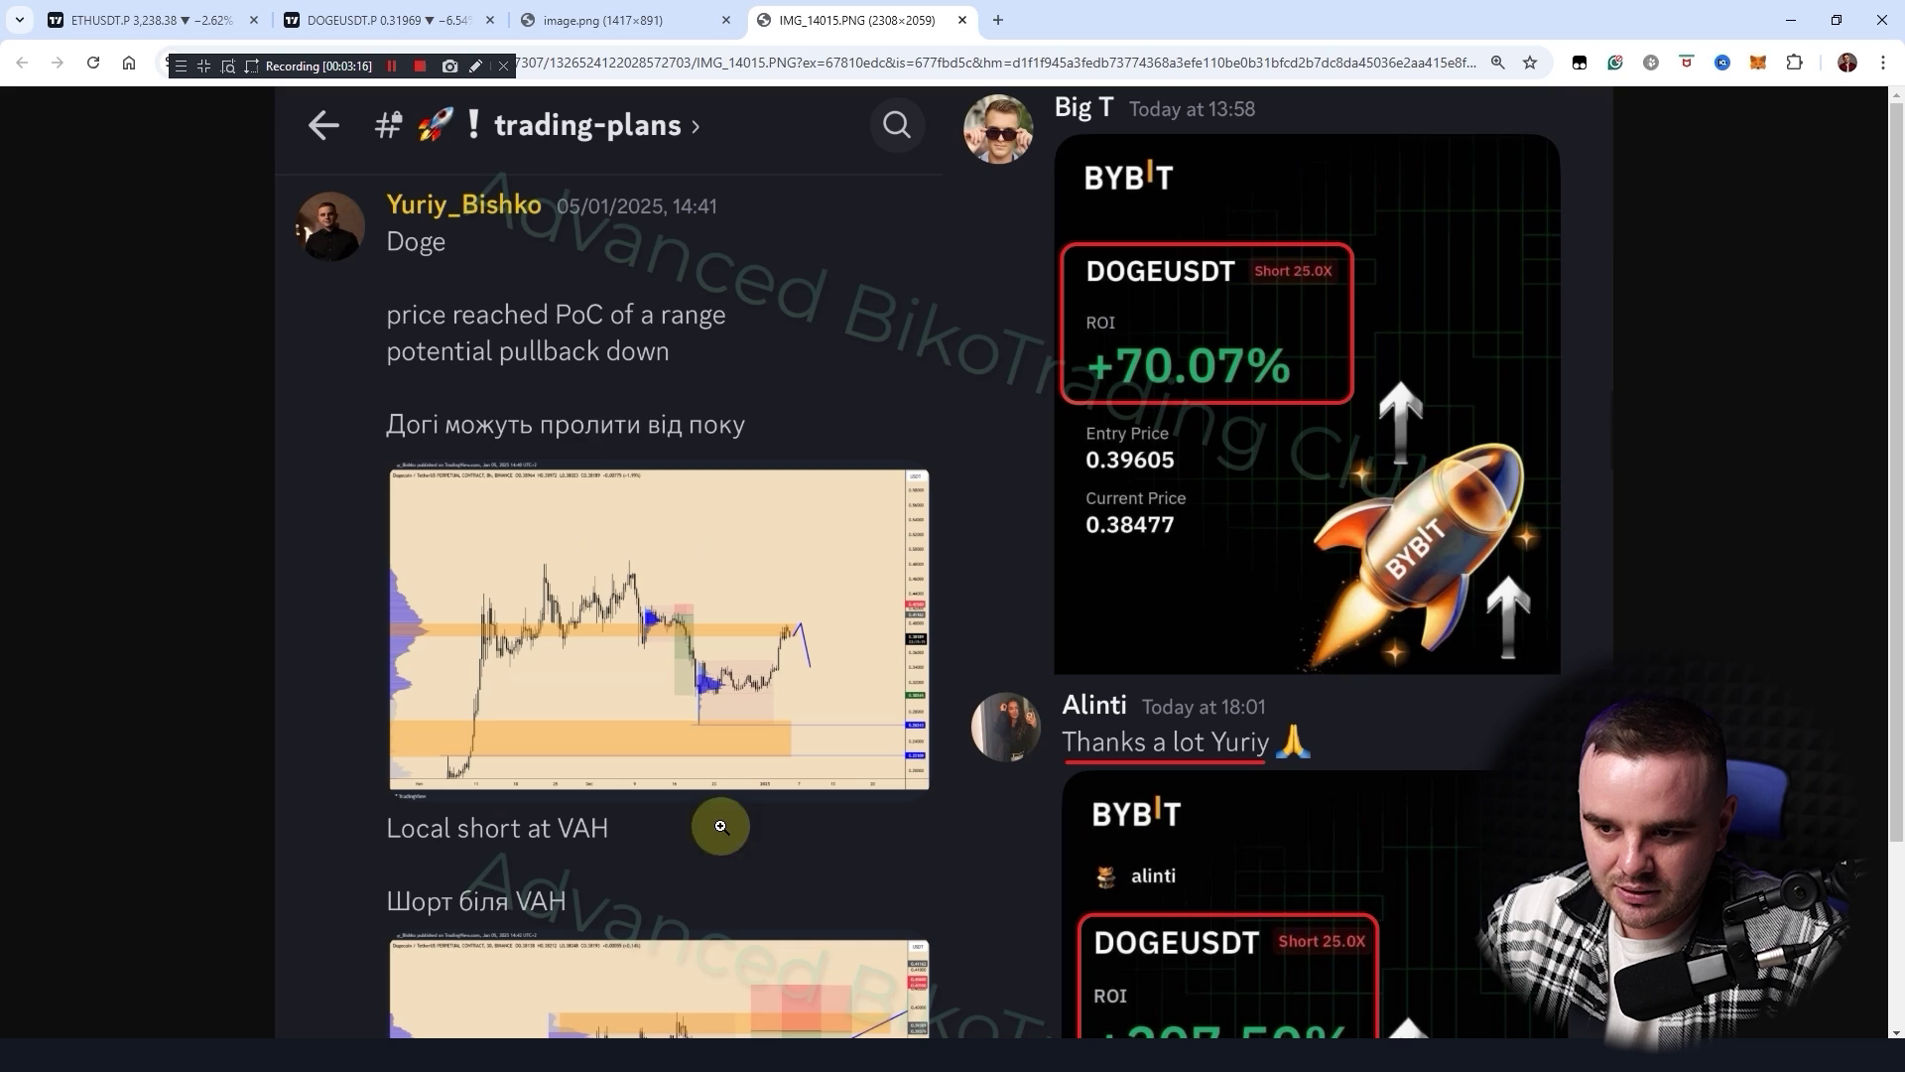
pyautogui.scroll(-2, 821, 691)
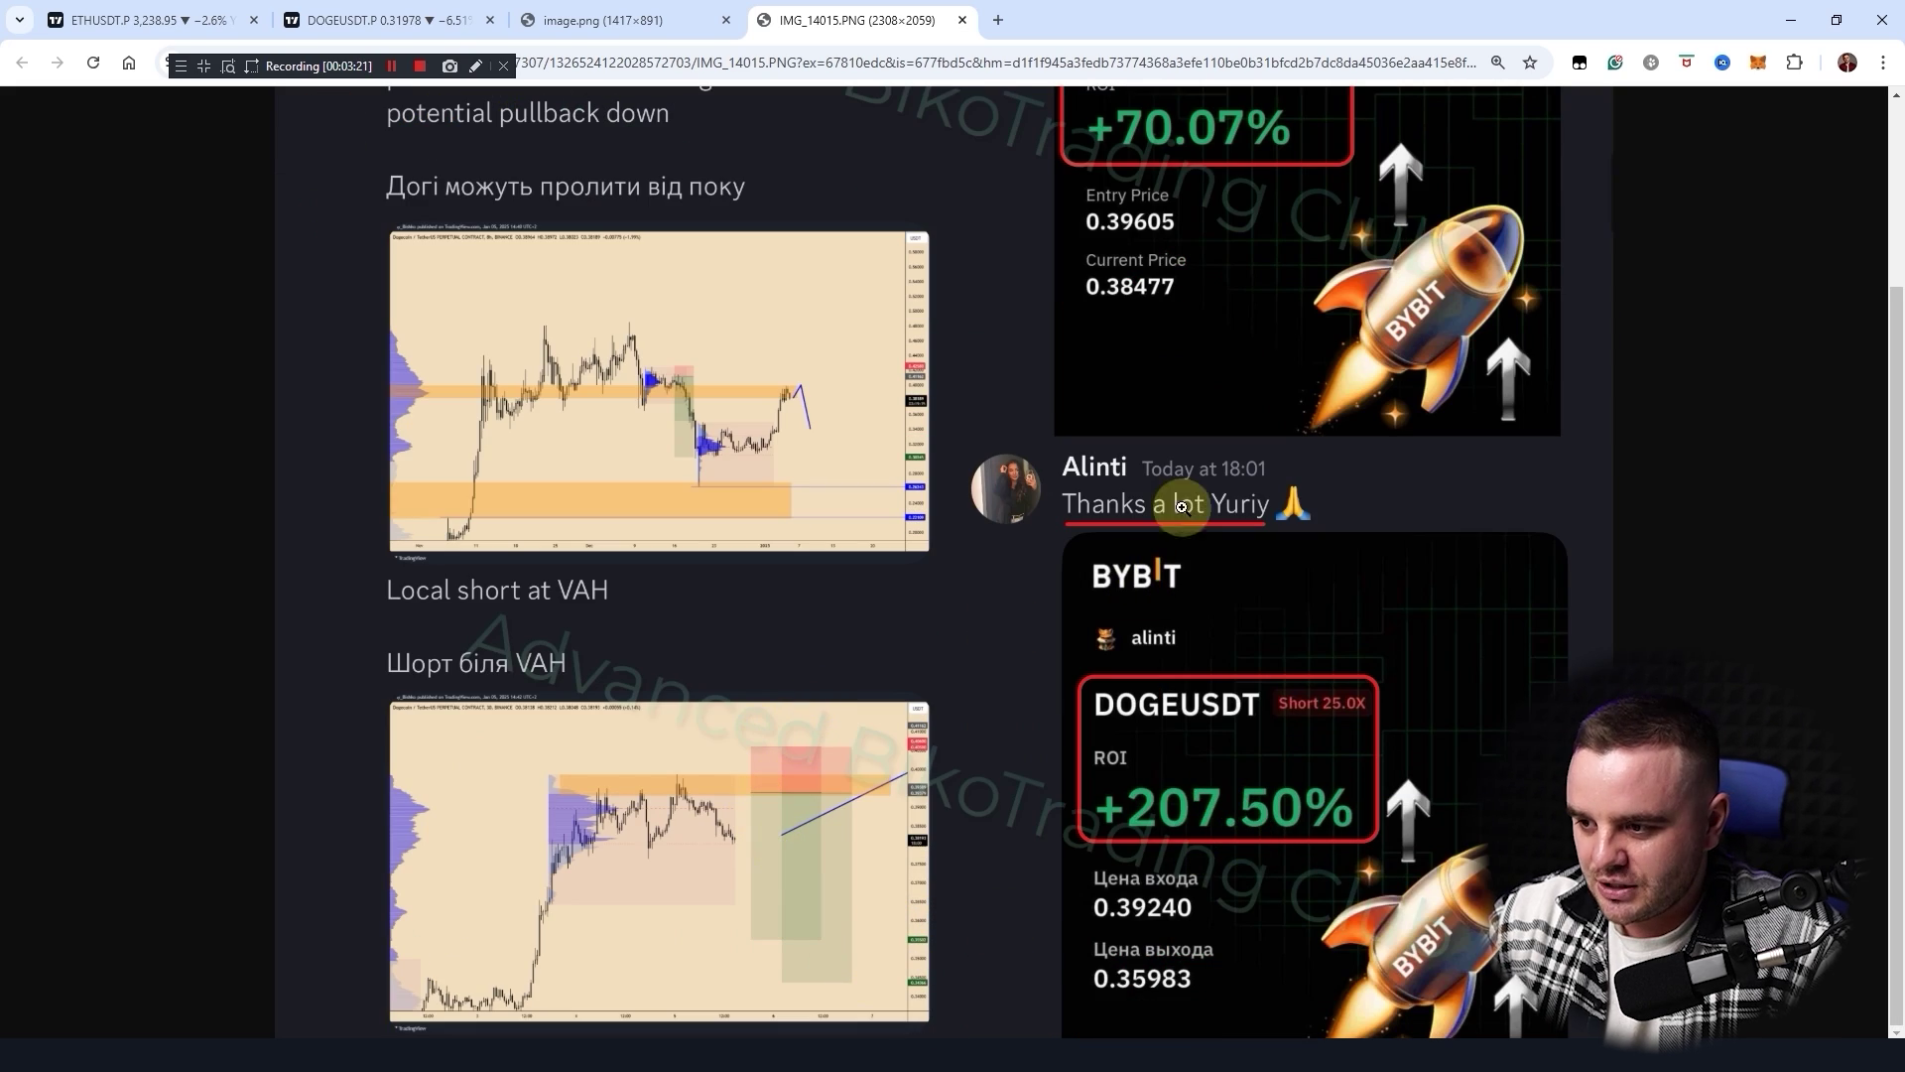
pyautogui.scroll(2, 1290, 1018)
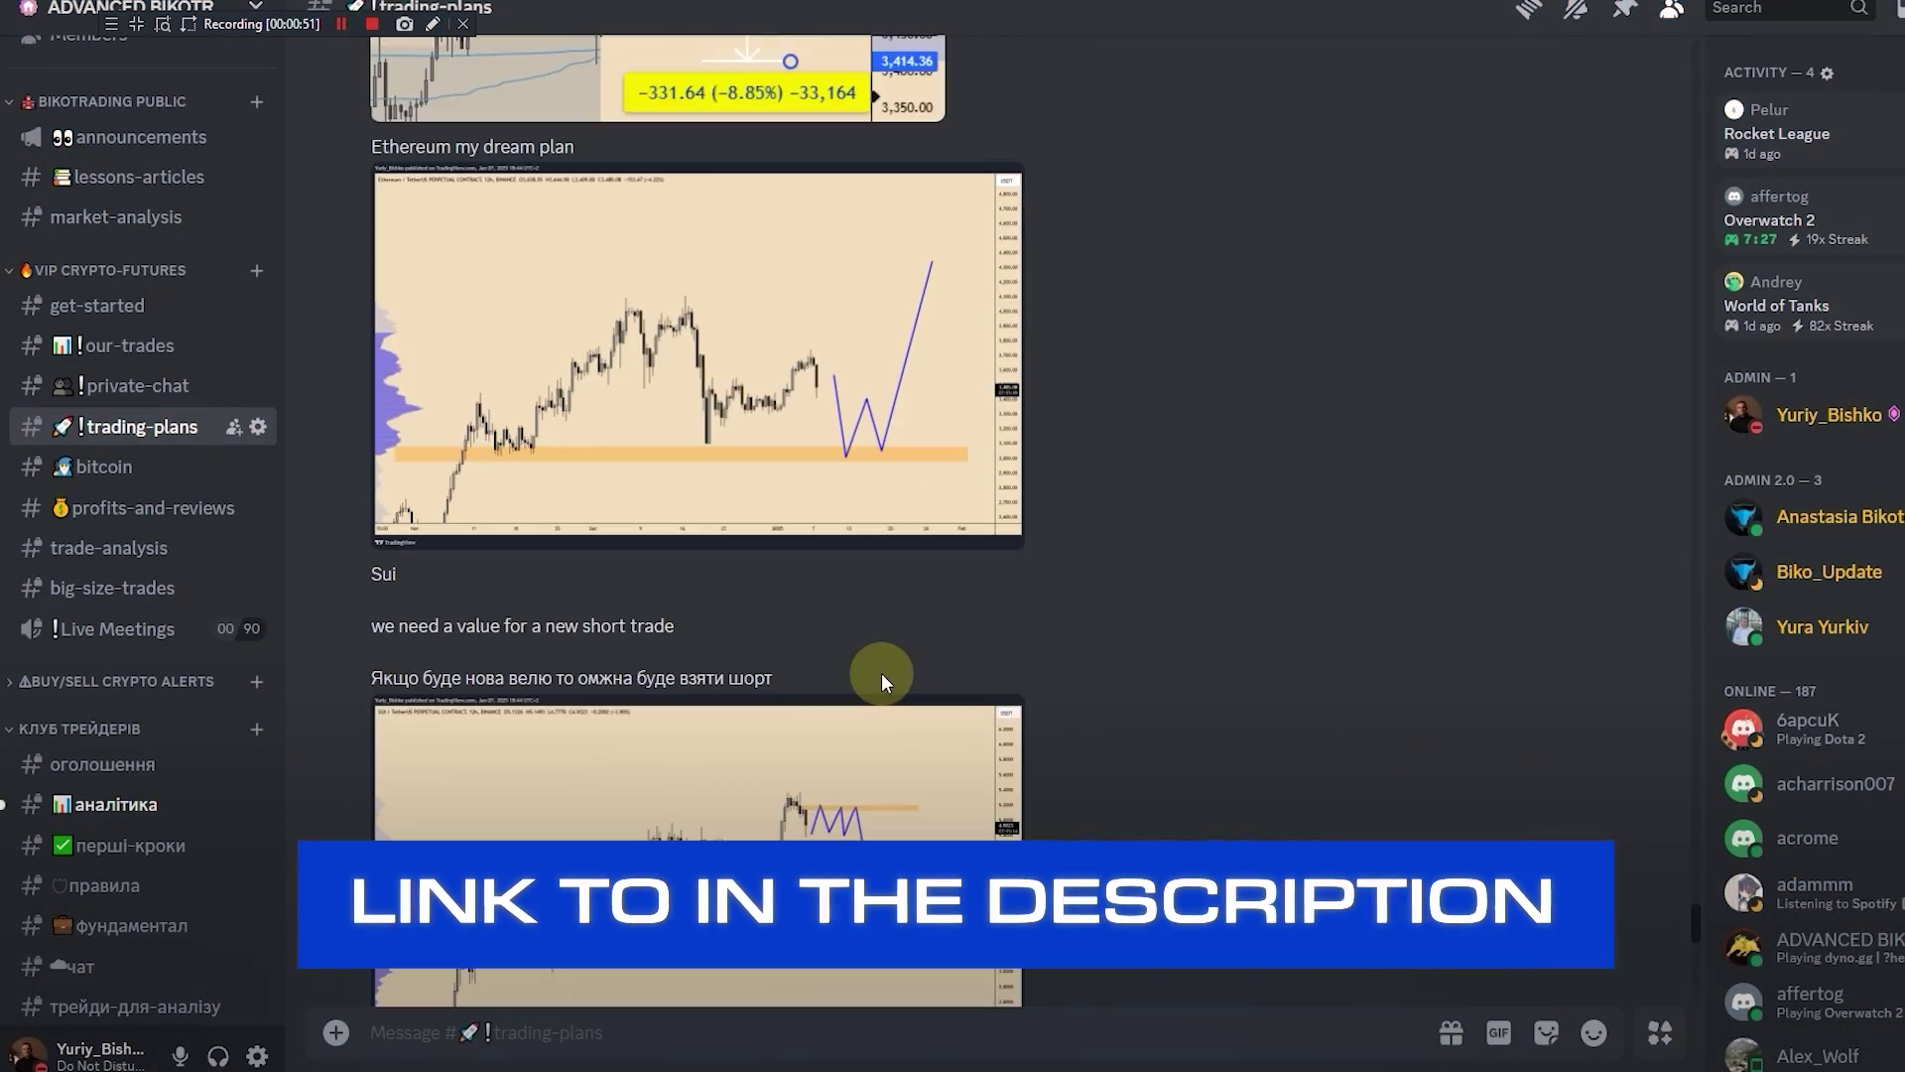
# - Find the "Doge 1st target is taken" post in Discord's trading-plans channel, enlarge its chart image and close it
pyautogui.scroll(4, 880, 677)
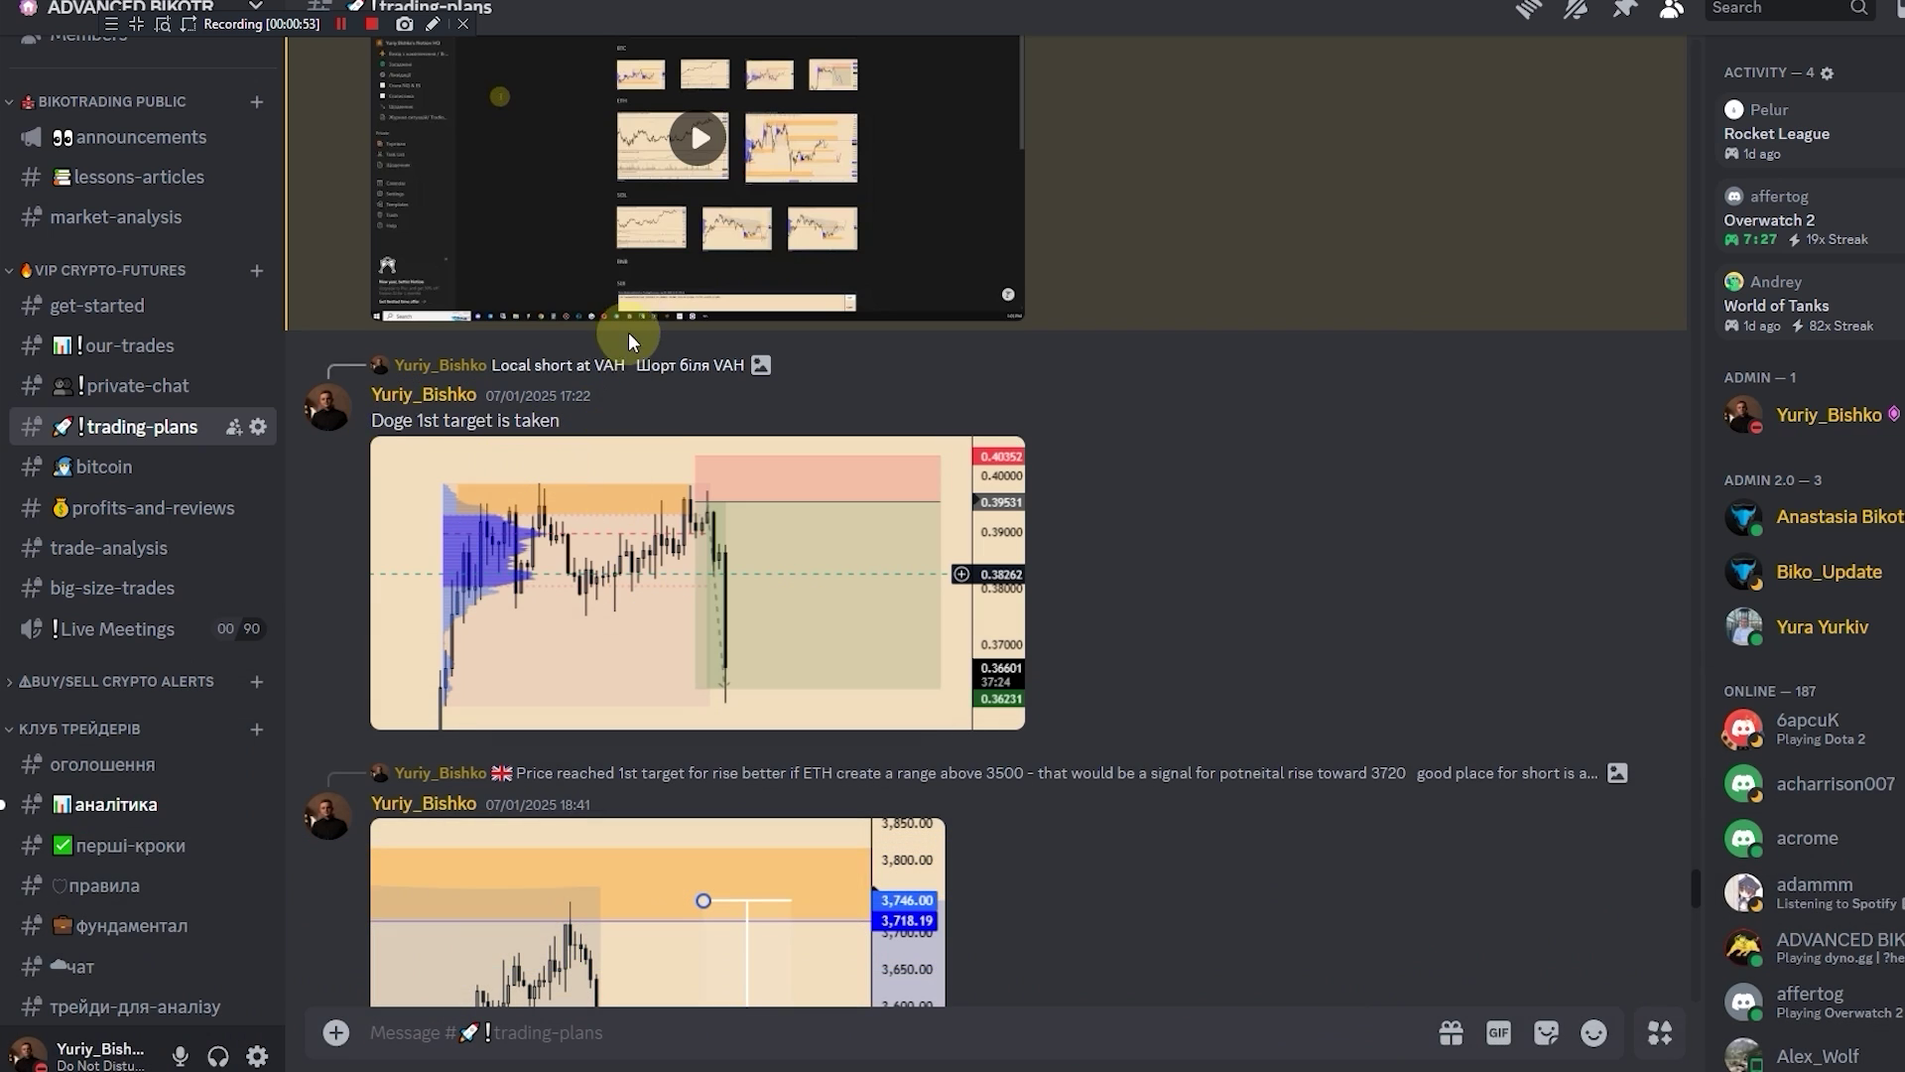
pyautogui.click(733, 483)
pyautogui.click(380, 601)
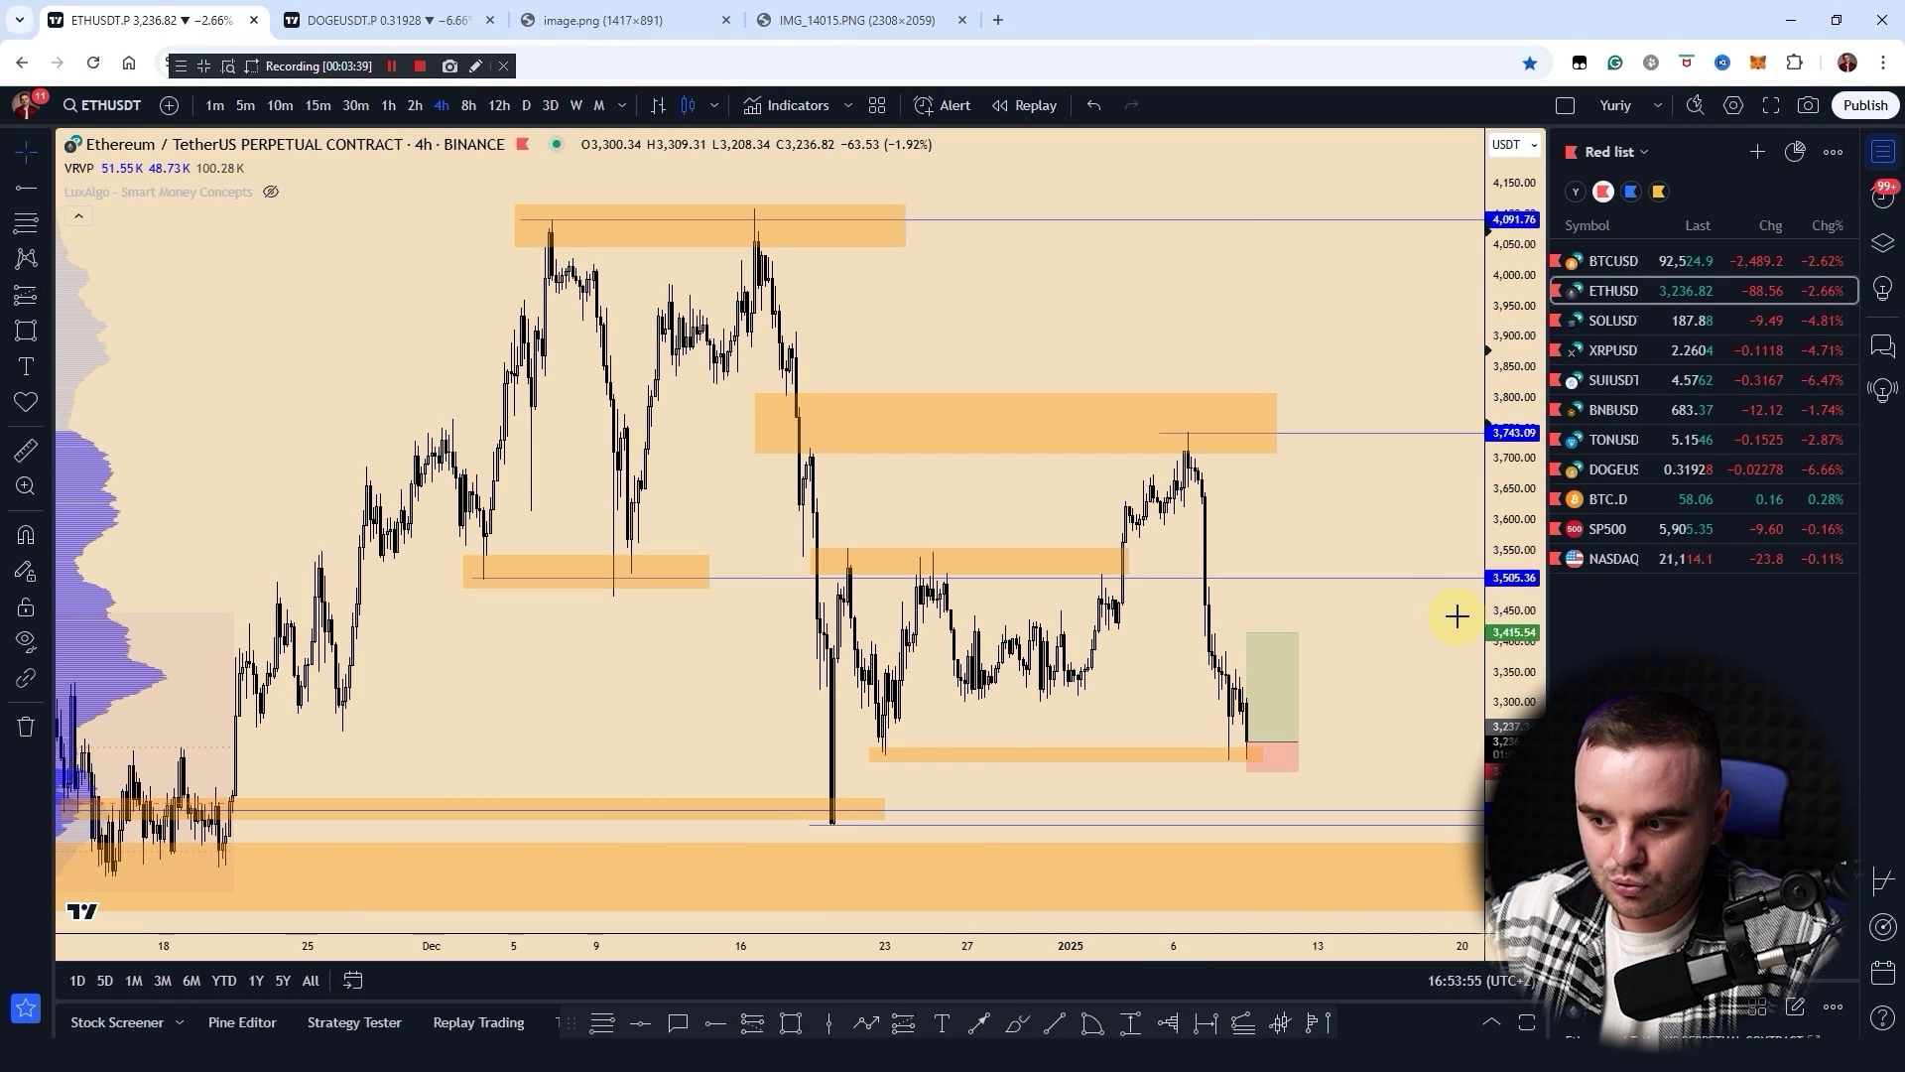
# - Switch the Ethereum perpetual chart in TradingView to the 30-minute timeframe
pyautogui.scroll(3, 1418, 667)
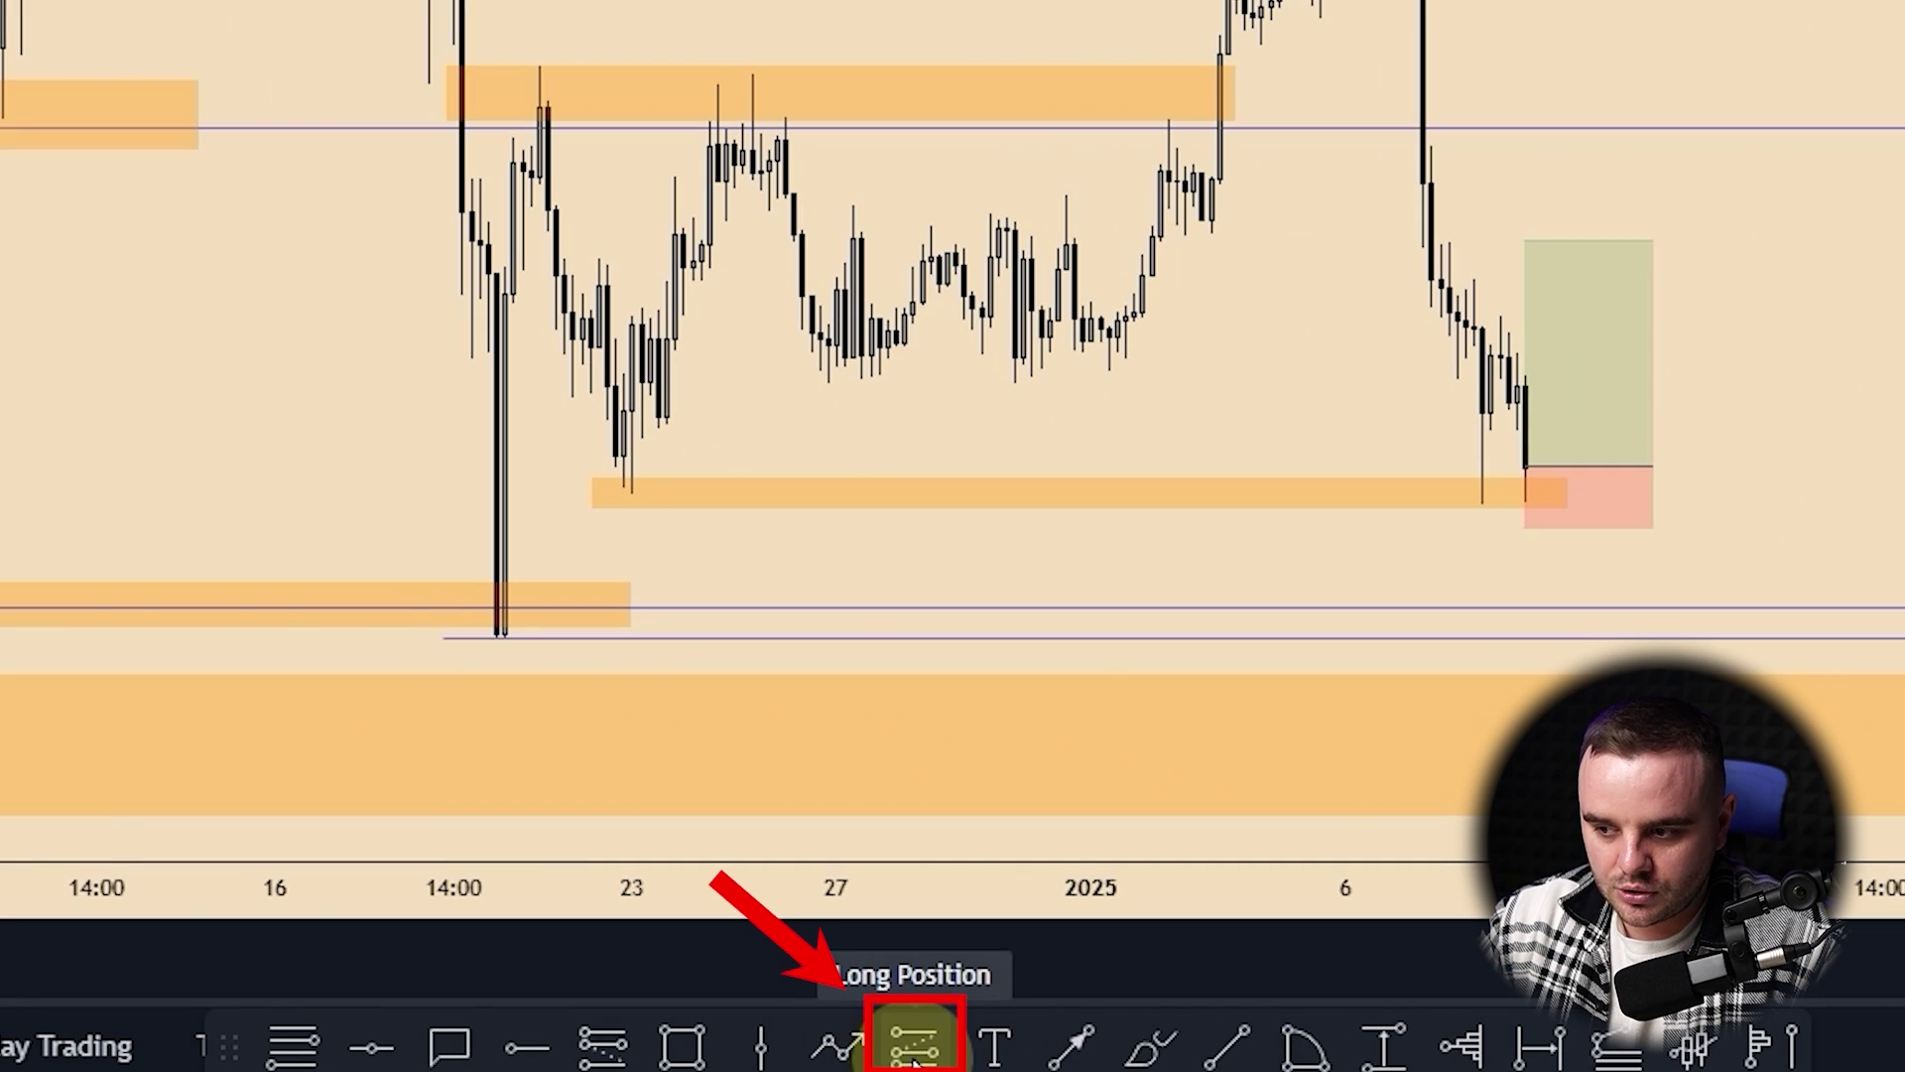
pyautogui.click(913, 1048)
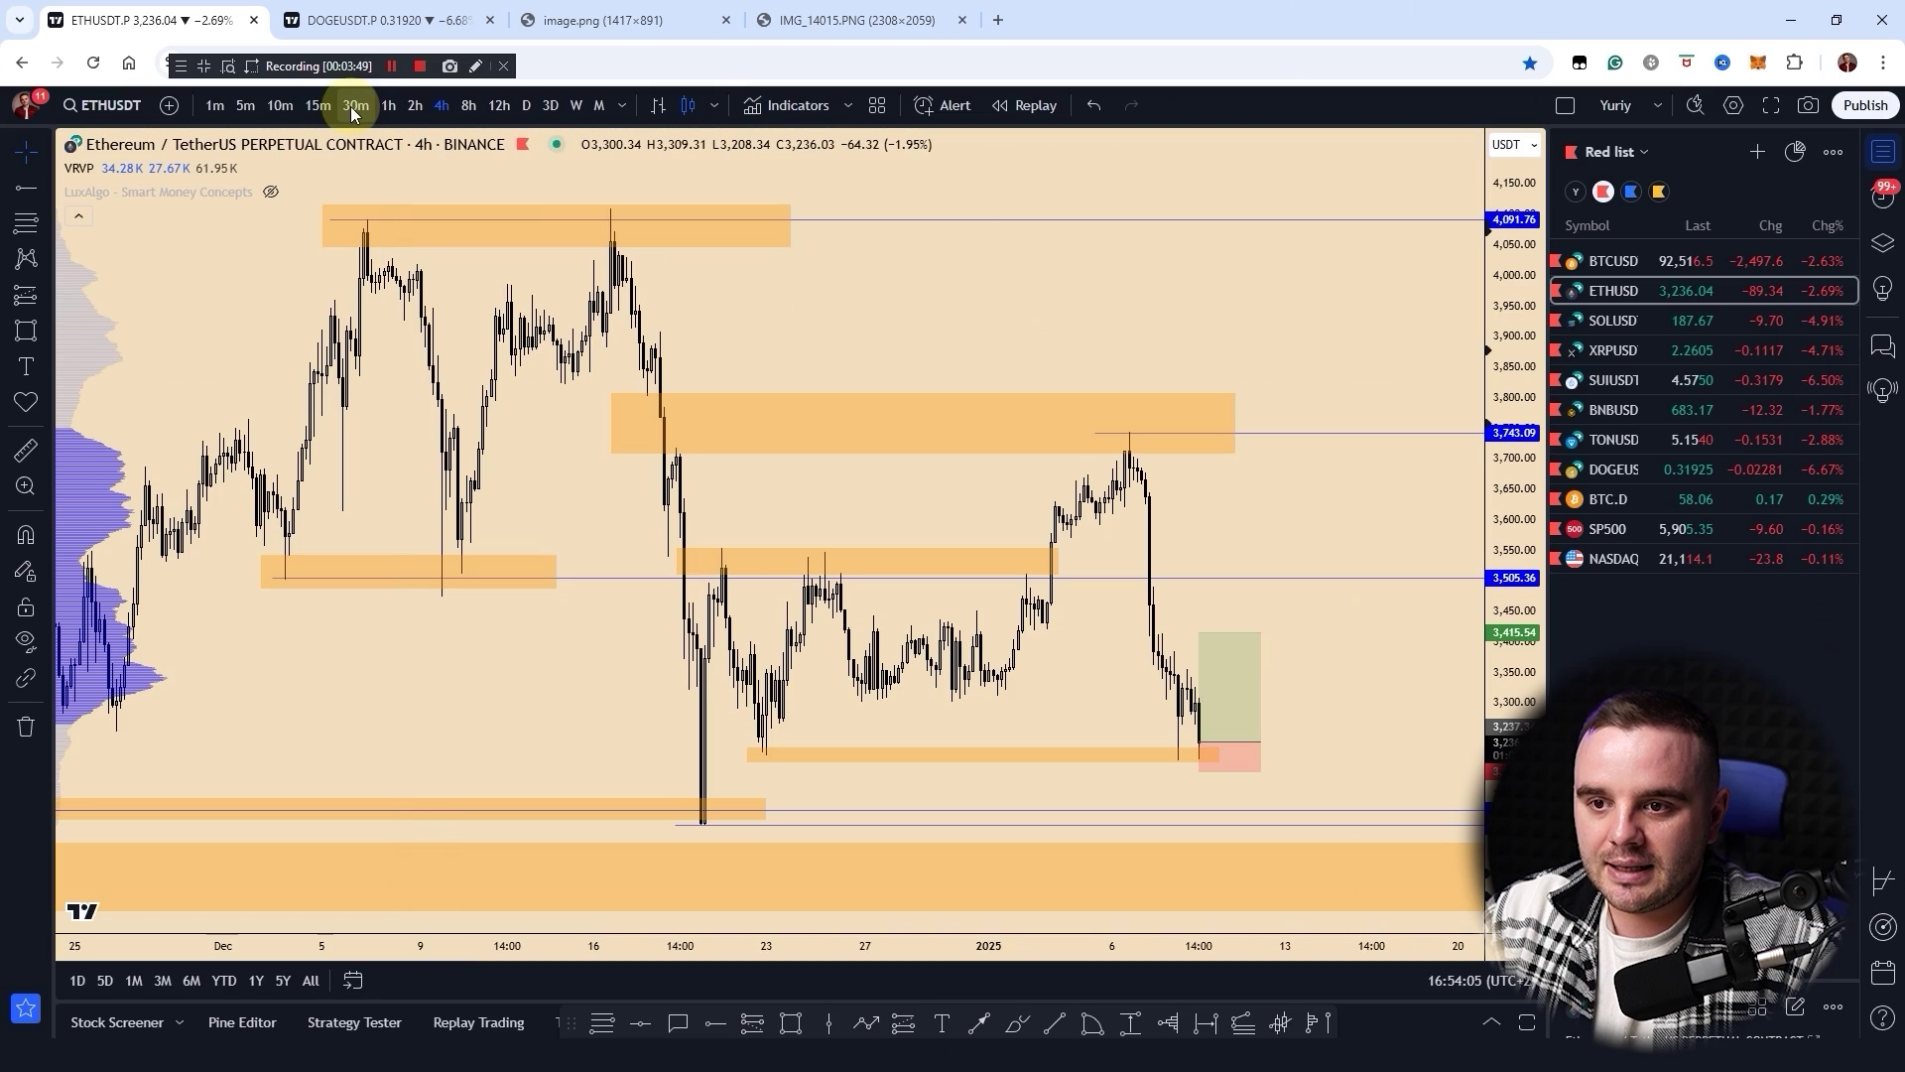
pyautogui.click(356, 105)
pyautogui.scroll(2, 1183, 525)
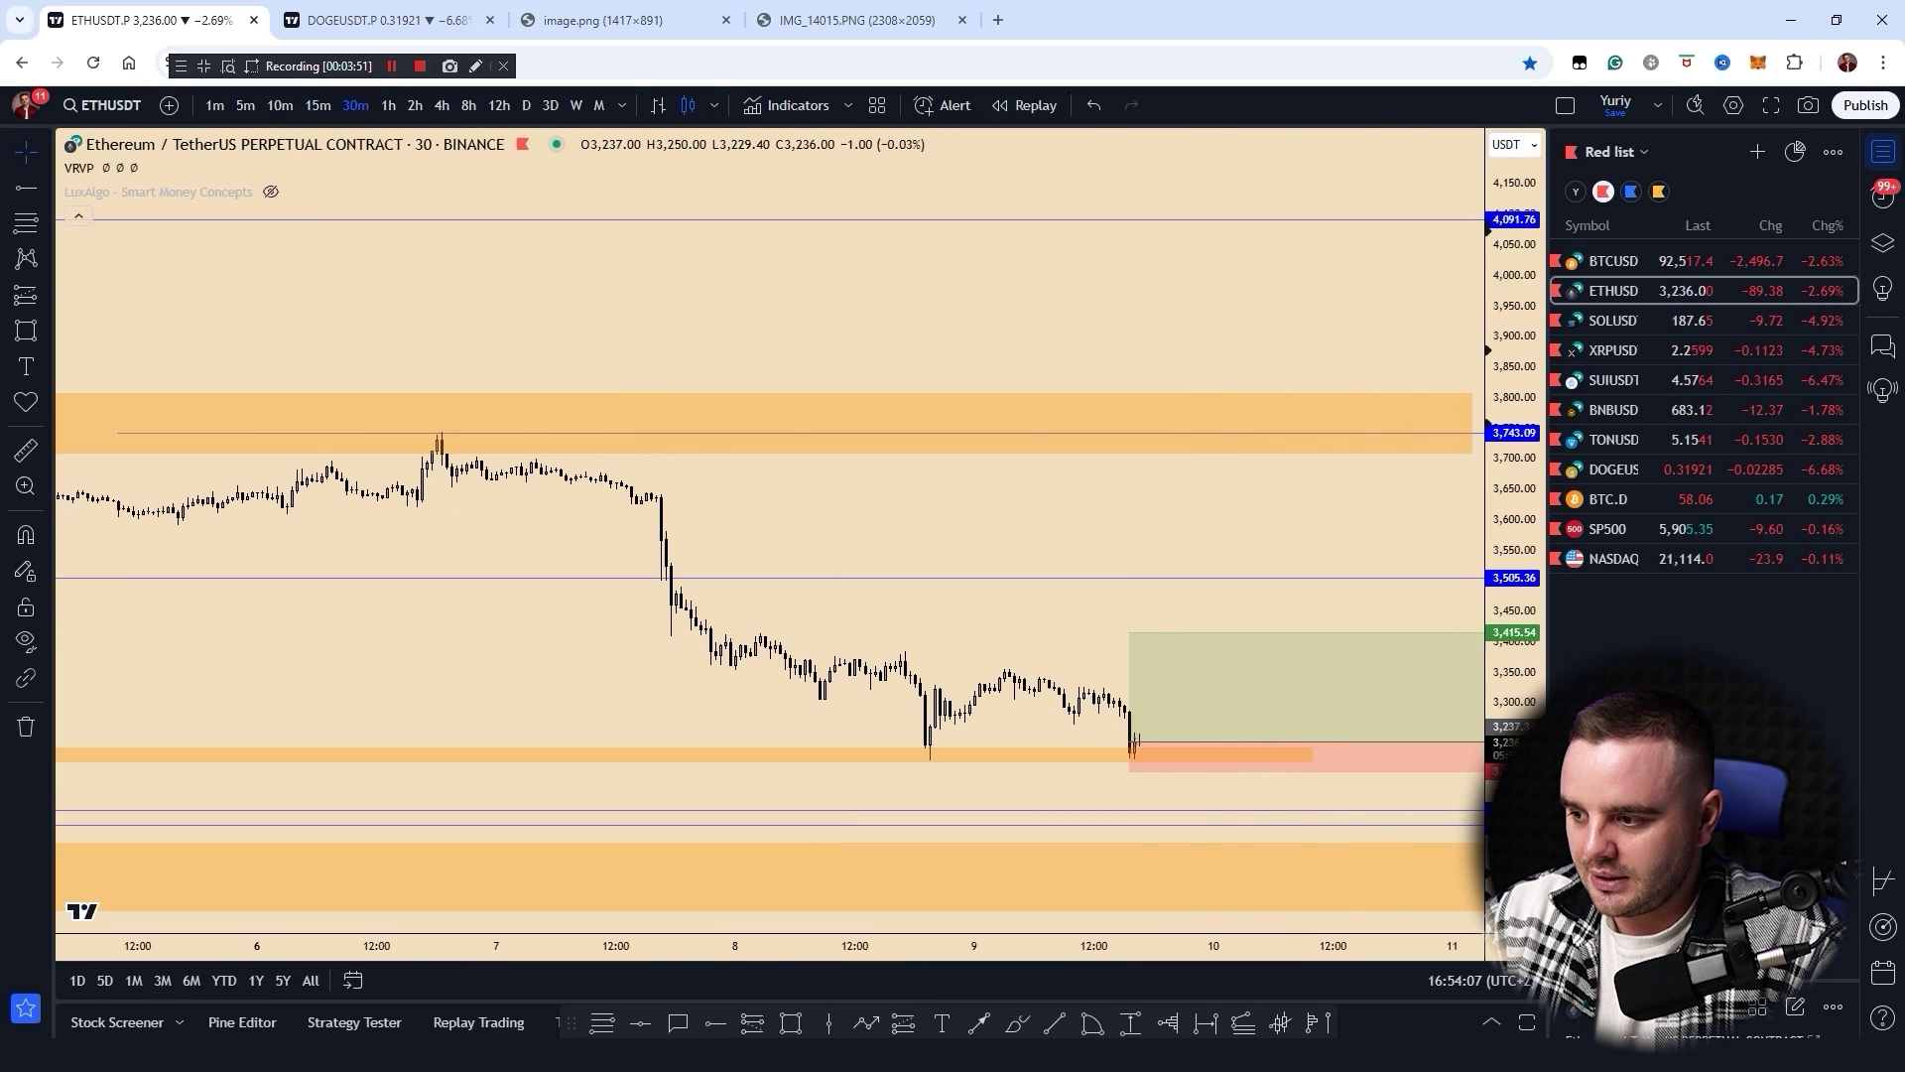
# - Examine the Ethereum long position's stop, target and risk/reward labels, and check the risk amount in its settings
pyautogui.moveTo(1515, 734); pyautogui.dragTo(1514, 382)
pyautogui.moveTo(1297, 515); pyautogui.dragTo(1191, 247)
pyautogui.scroll(4, 1203, 235)
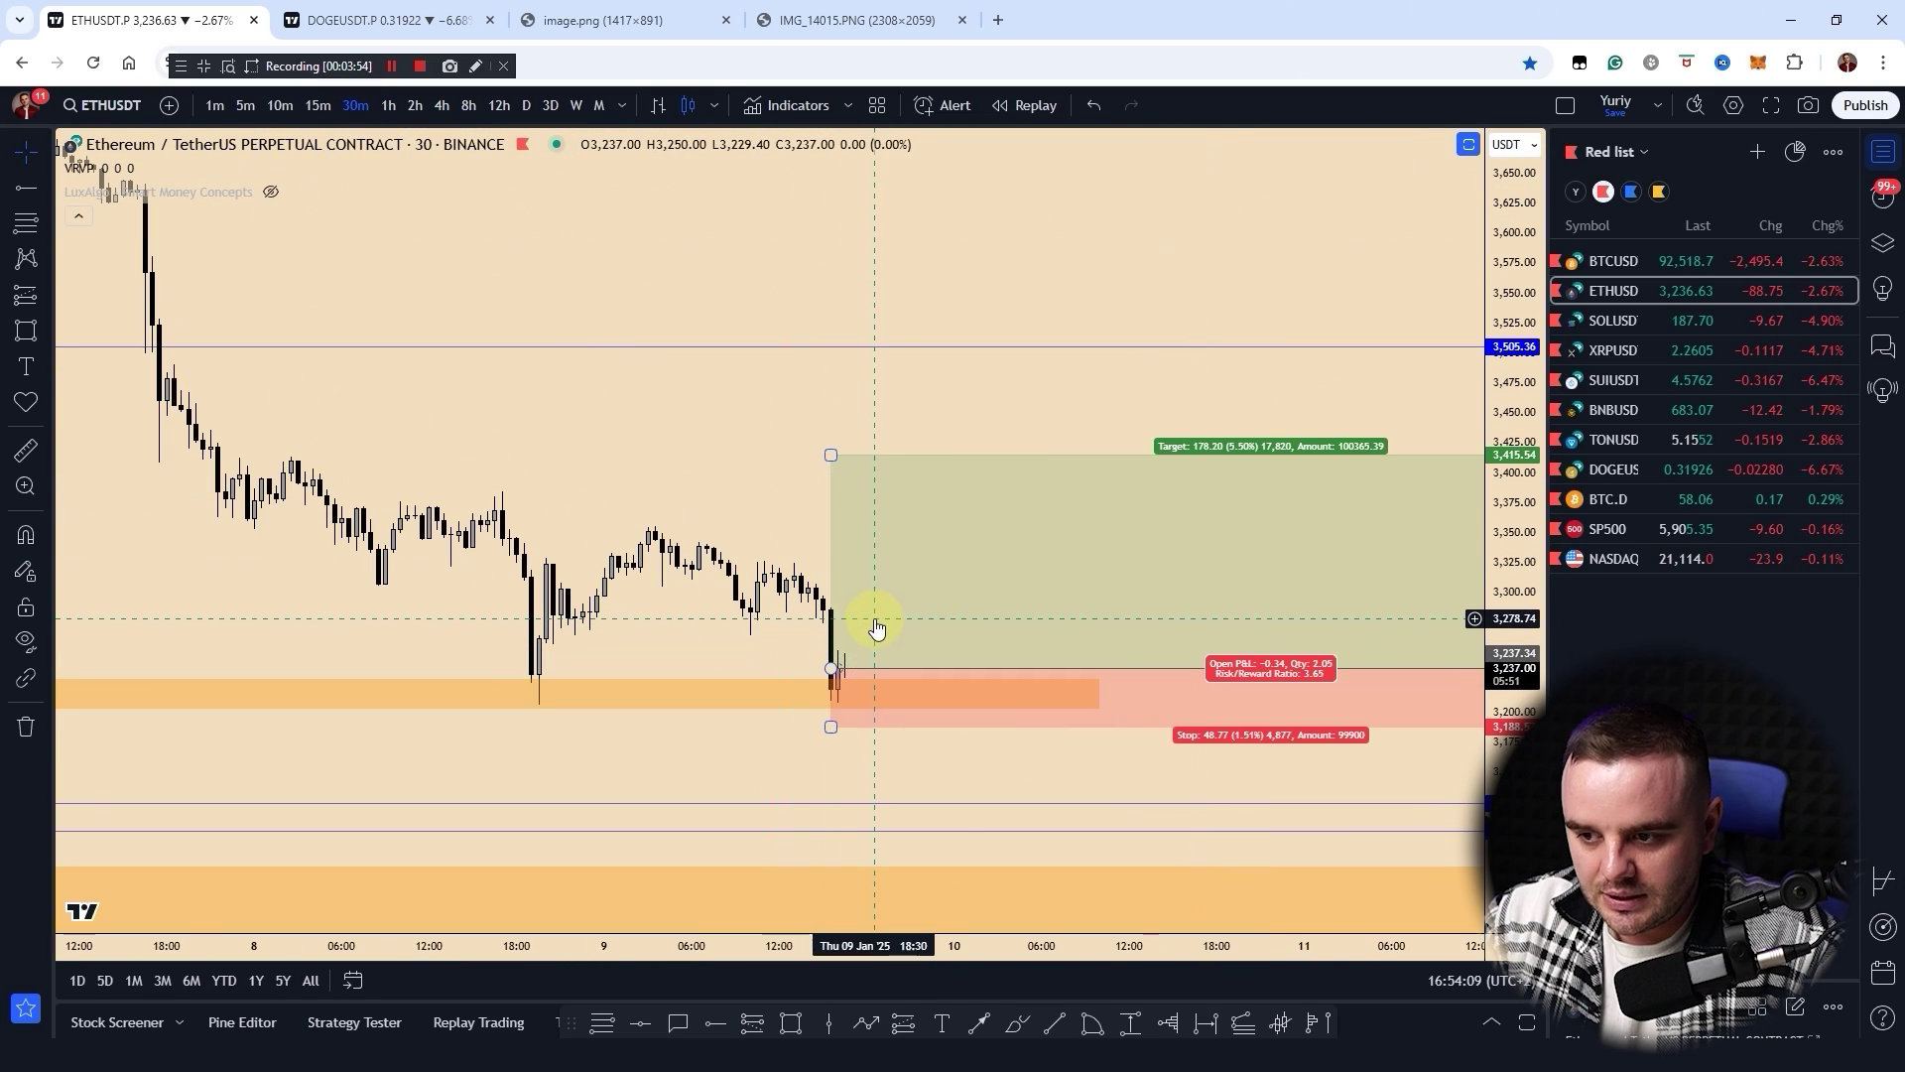
pyautogui.click(842, 673)
pyautogui.scroll(-8, 1079, 808)
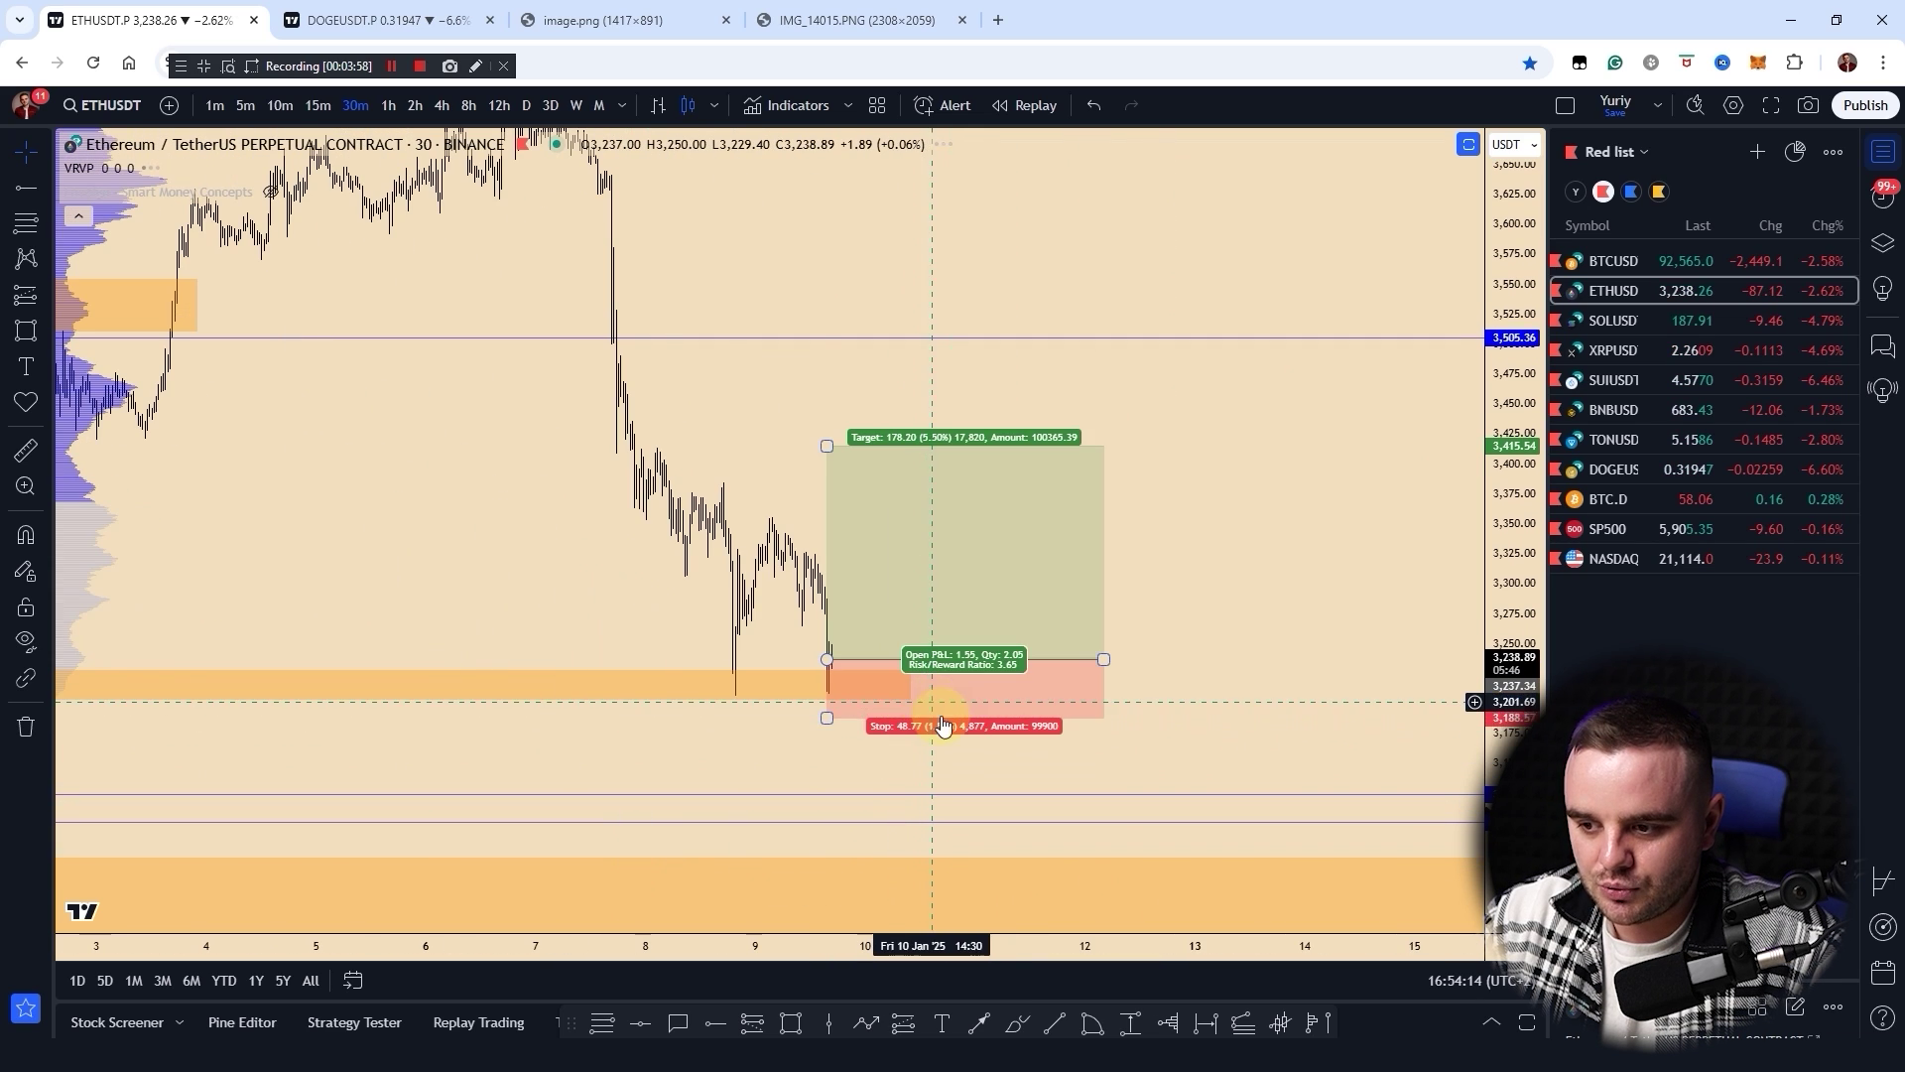
pyautogui.moveTo(933, 729)
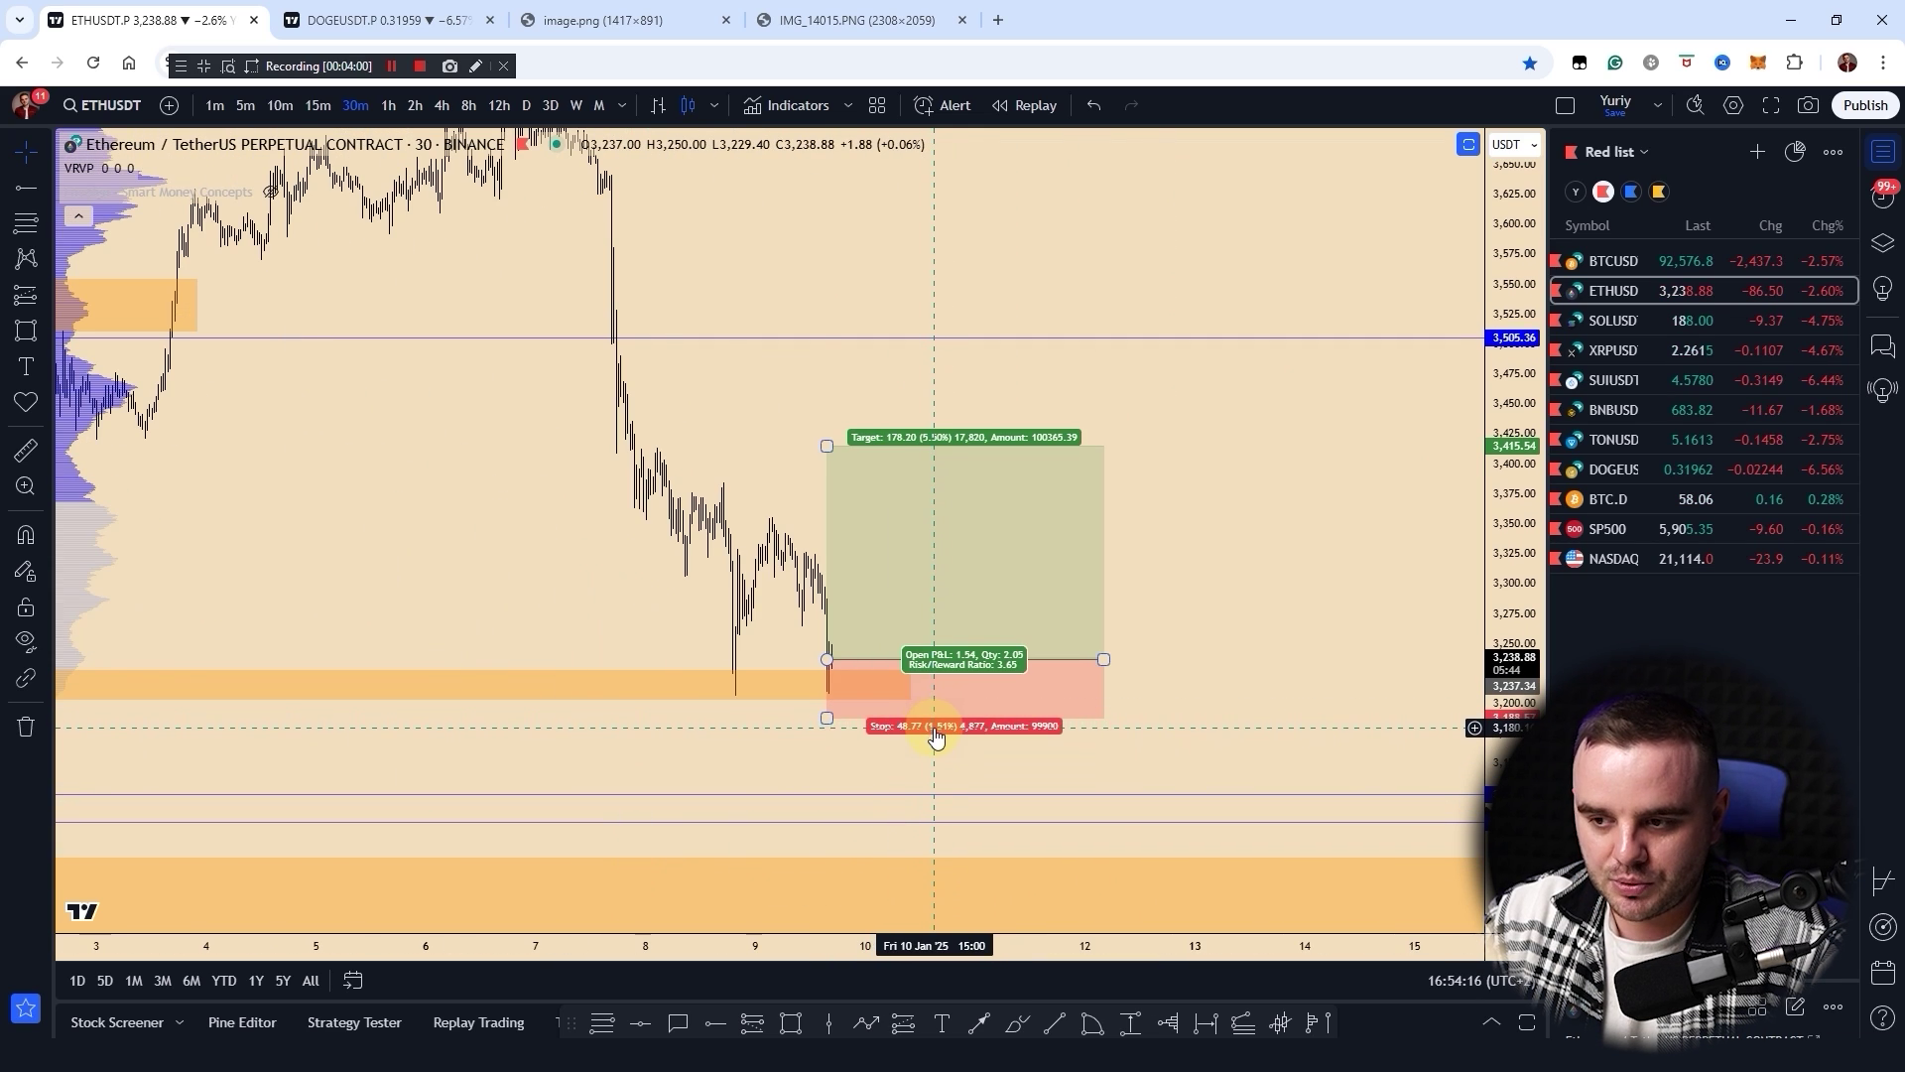
pyautogui.scroll(5, 1003, 574)
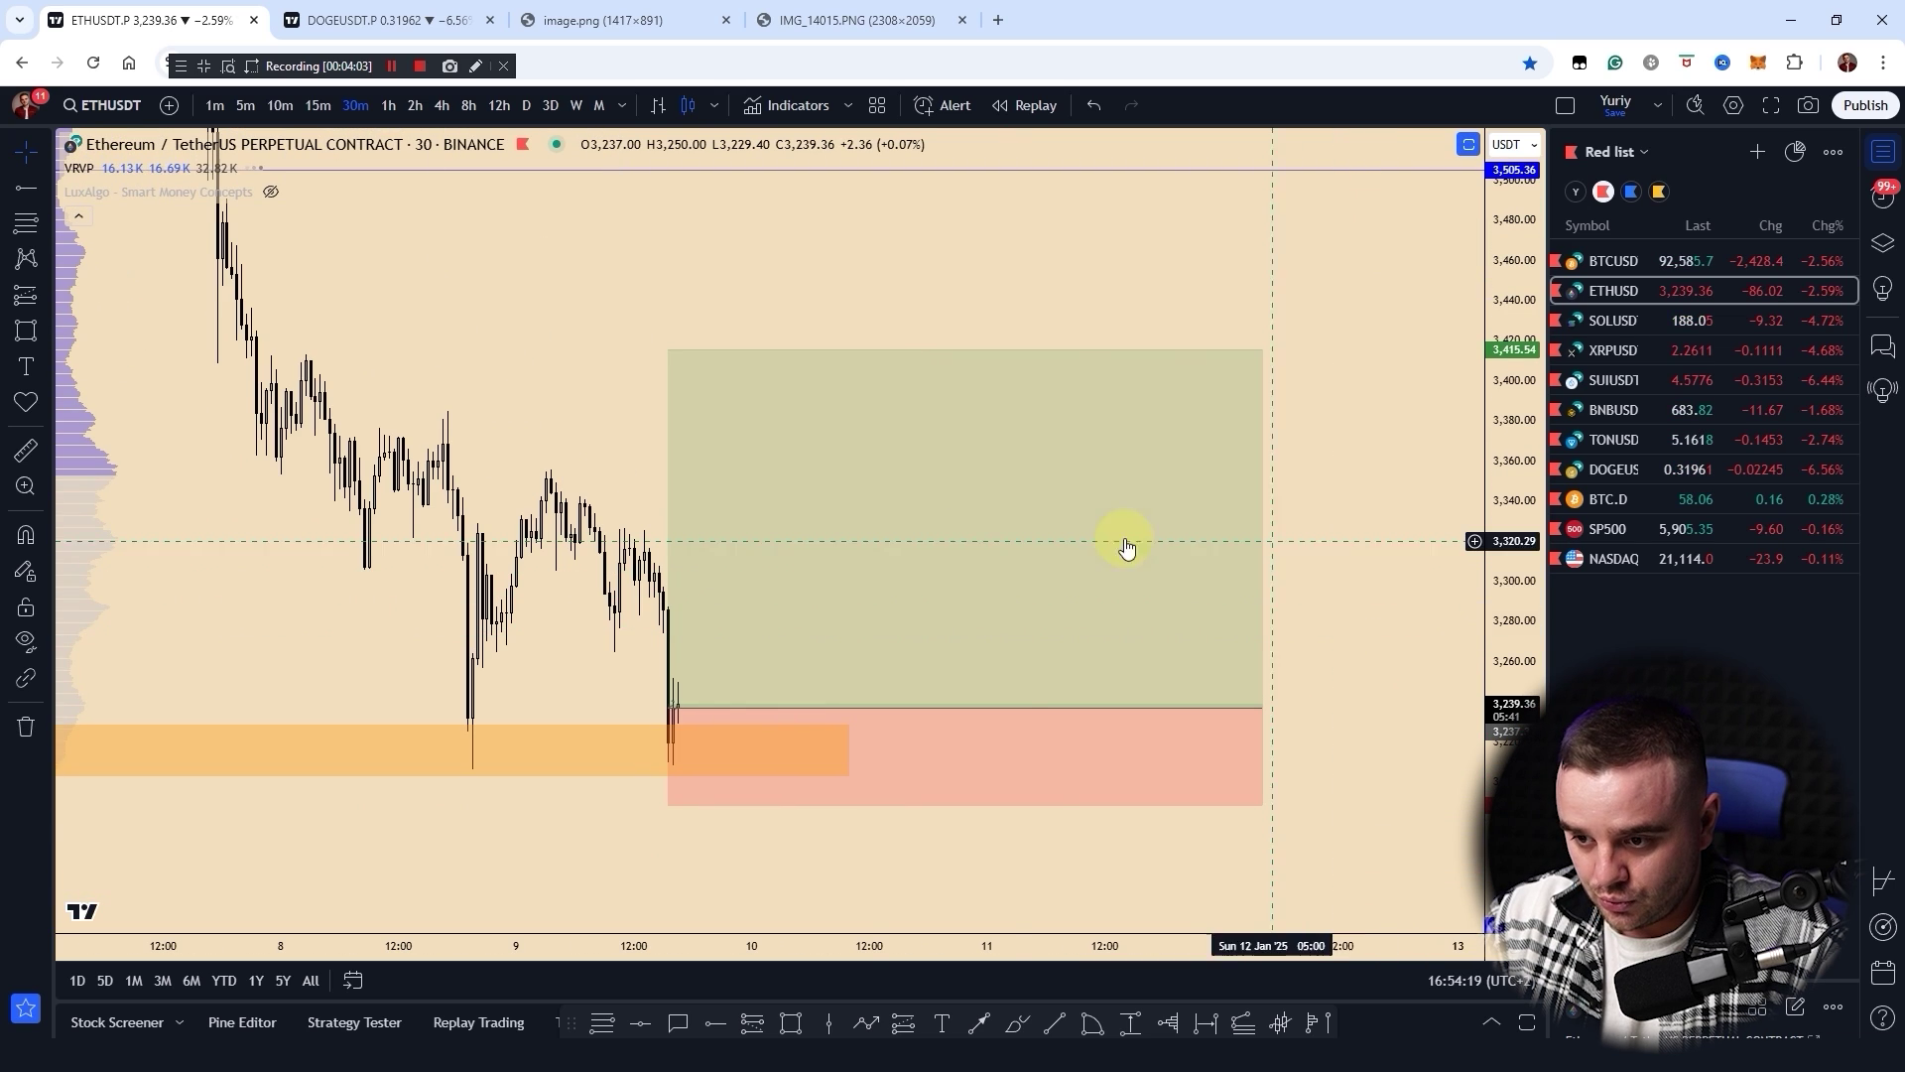
pyautogui.doubleClick(891, 624)
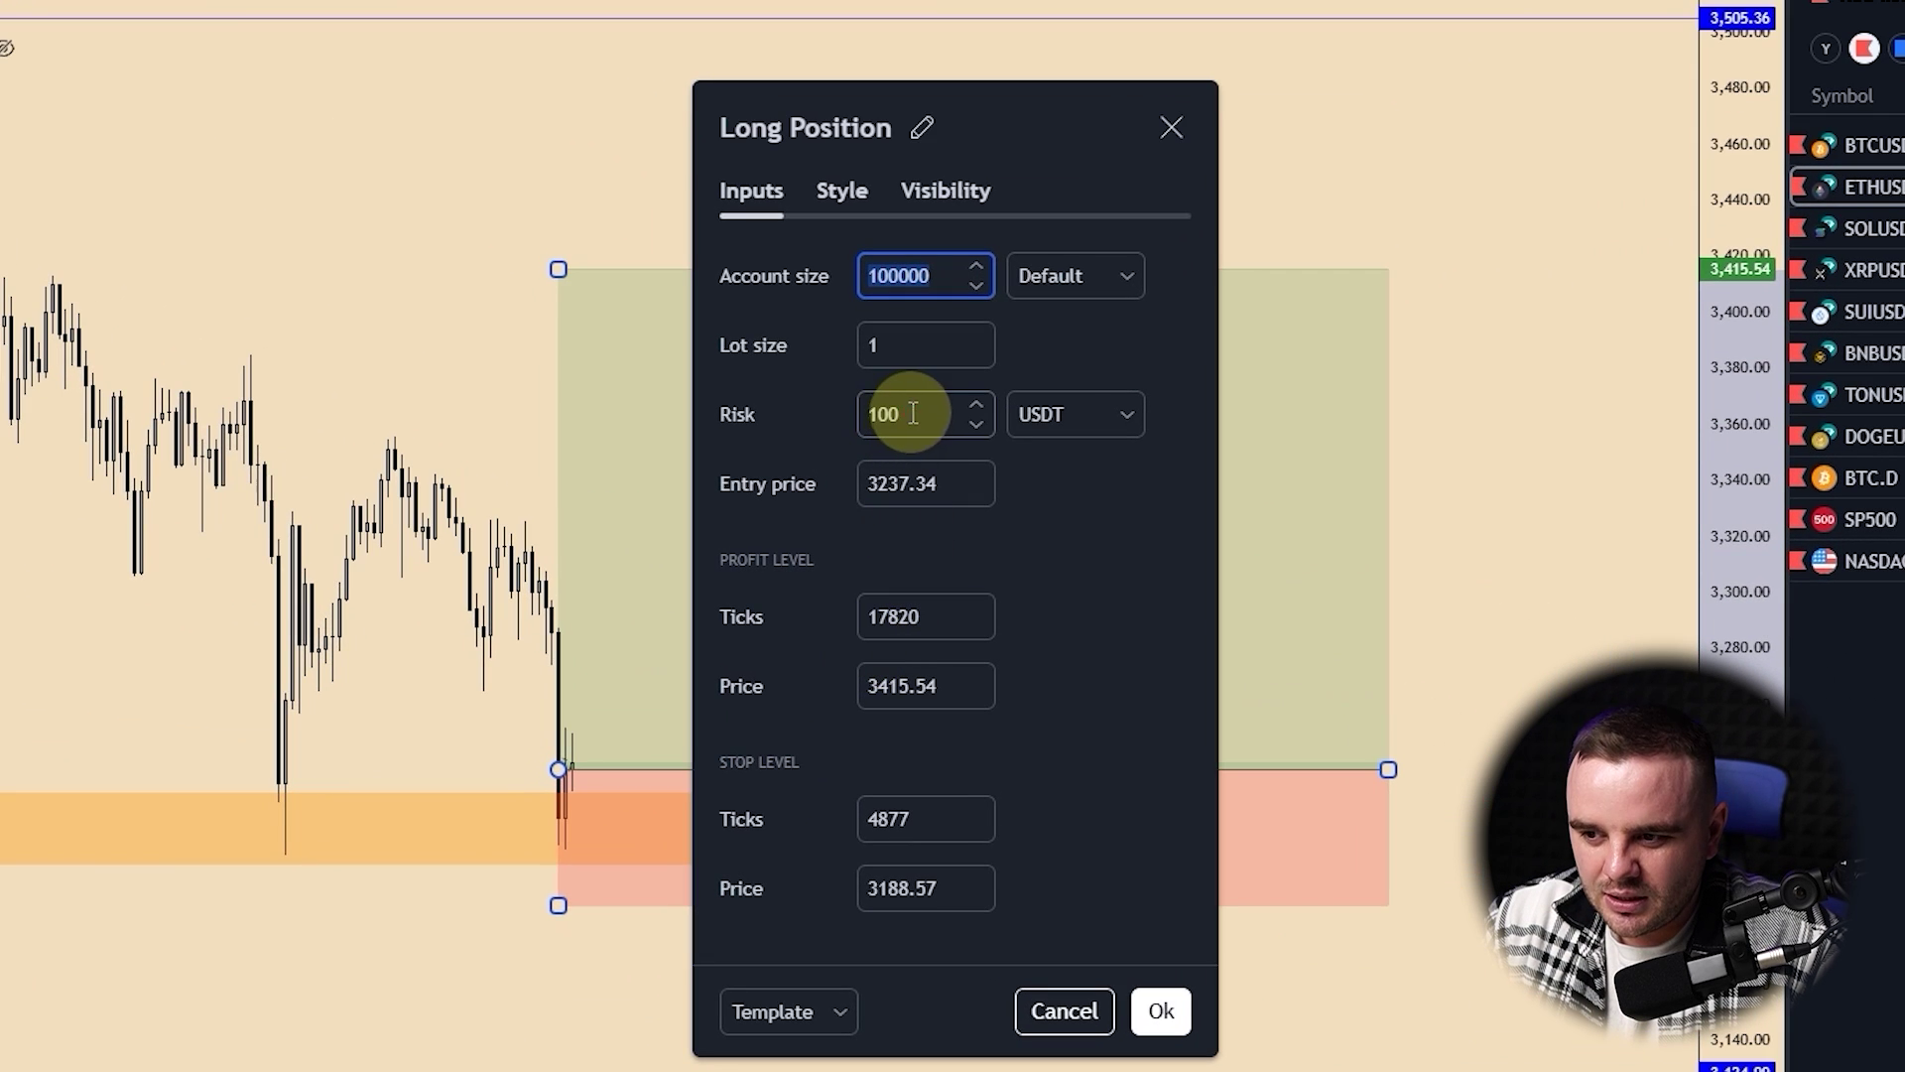
pyautogui.click(913, 413)
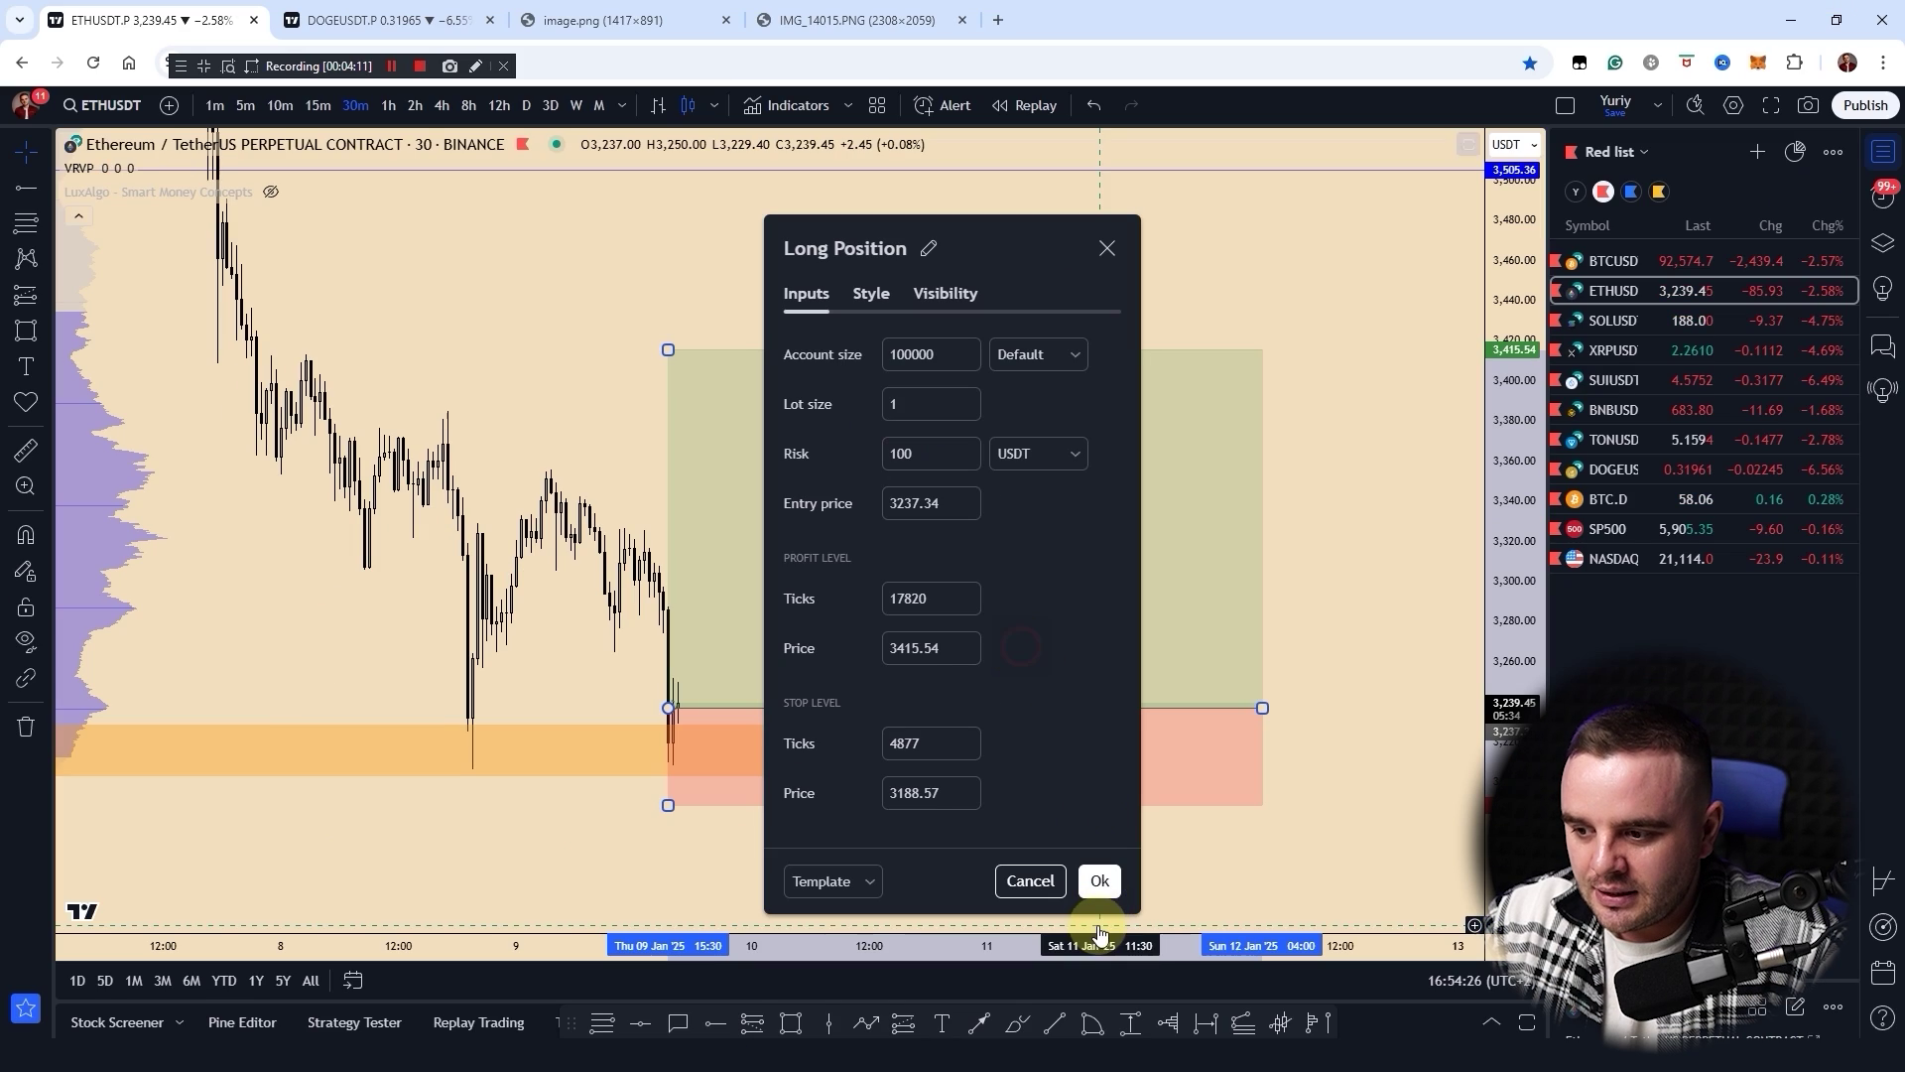
pyautogui.click(1162, 1010)
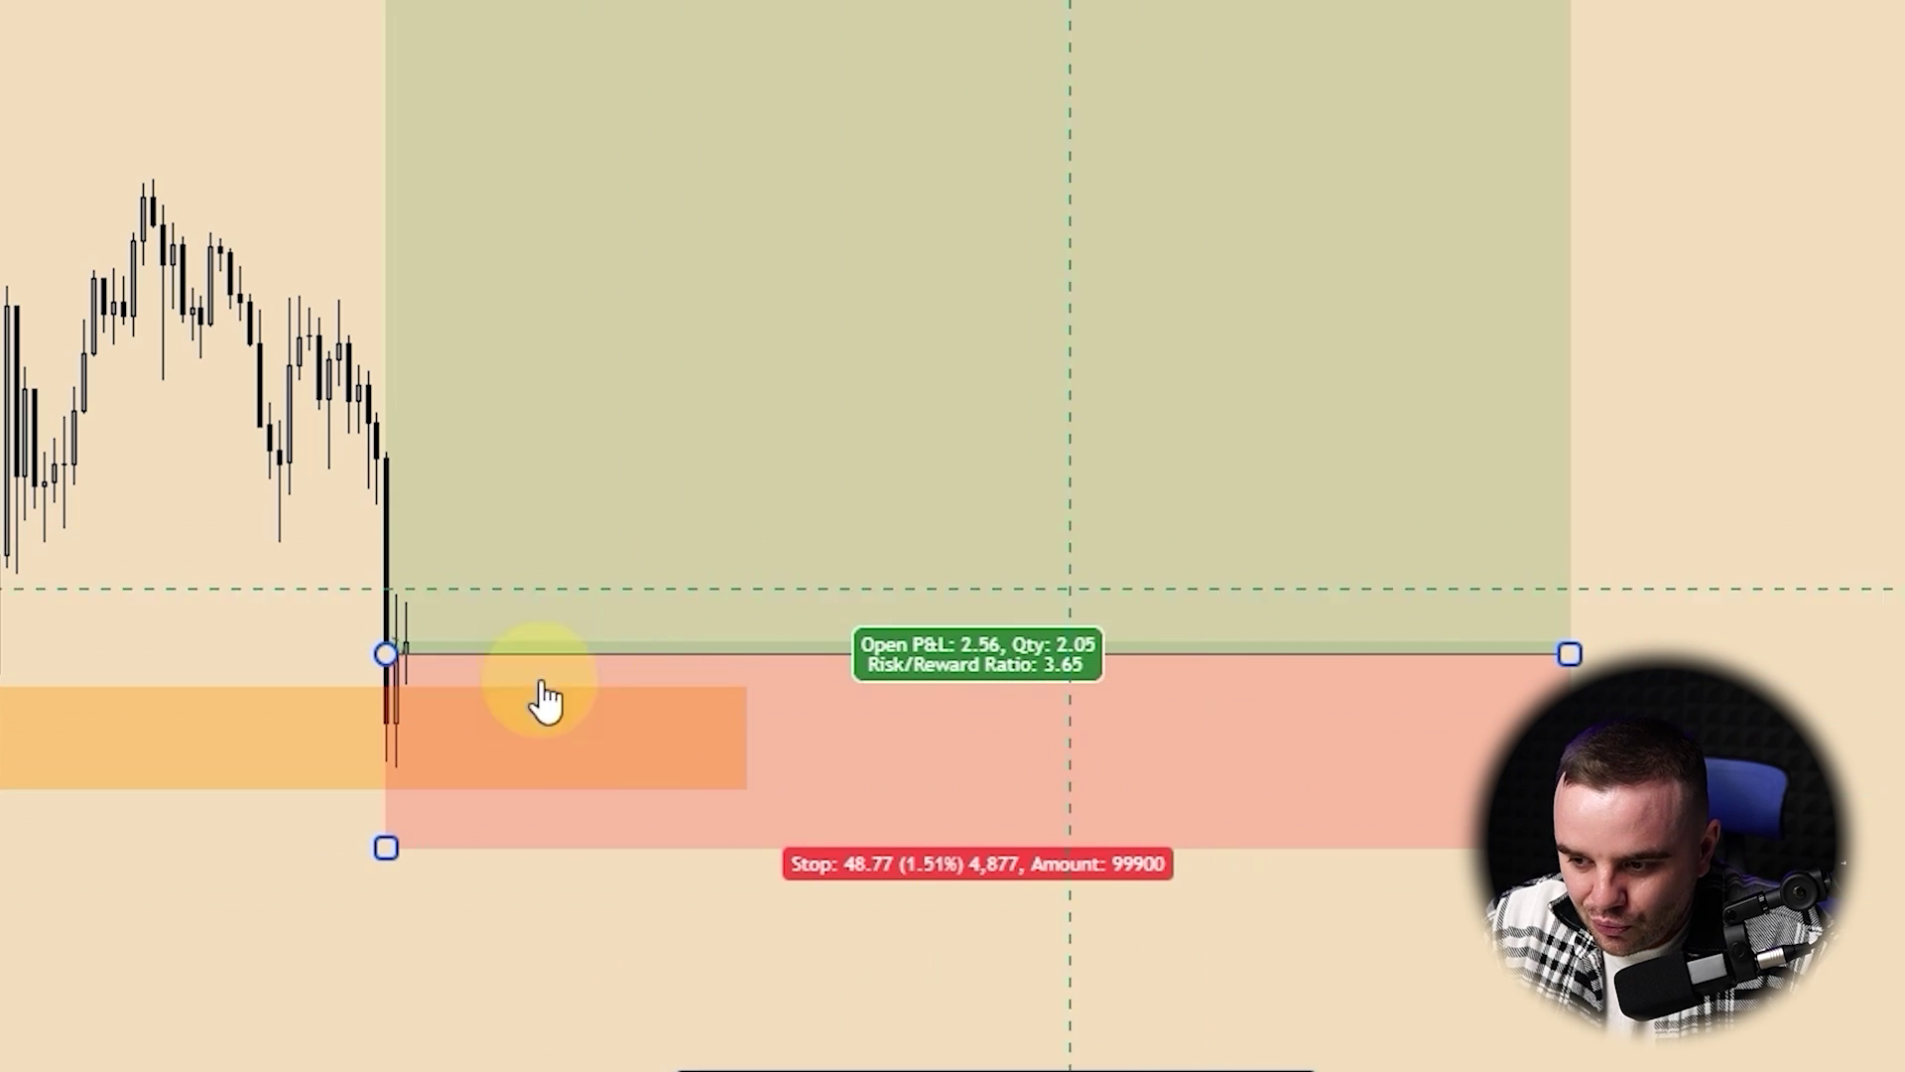
pyautogui.click(633, 286)
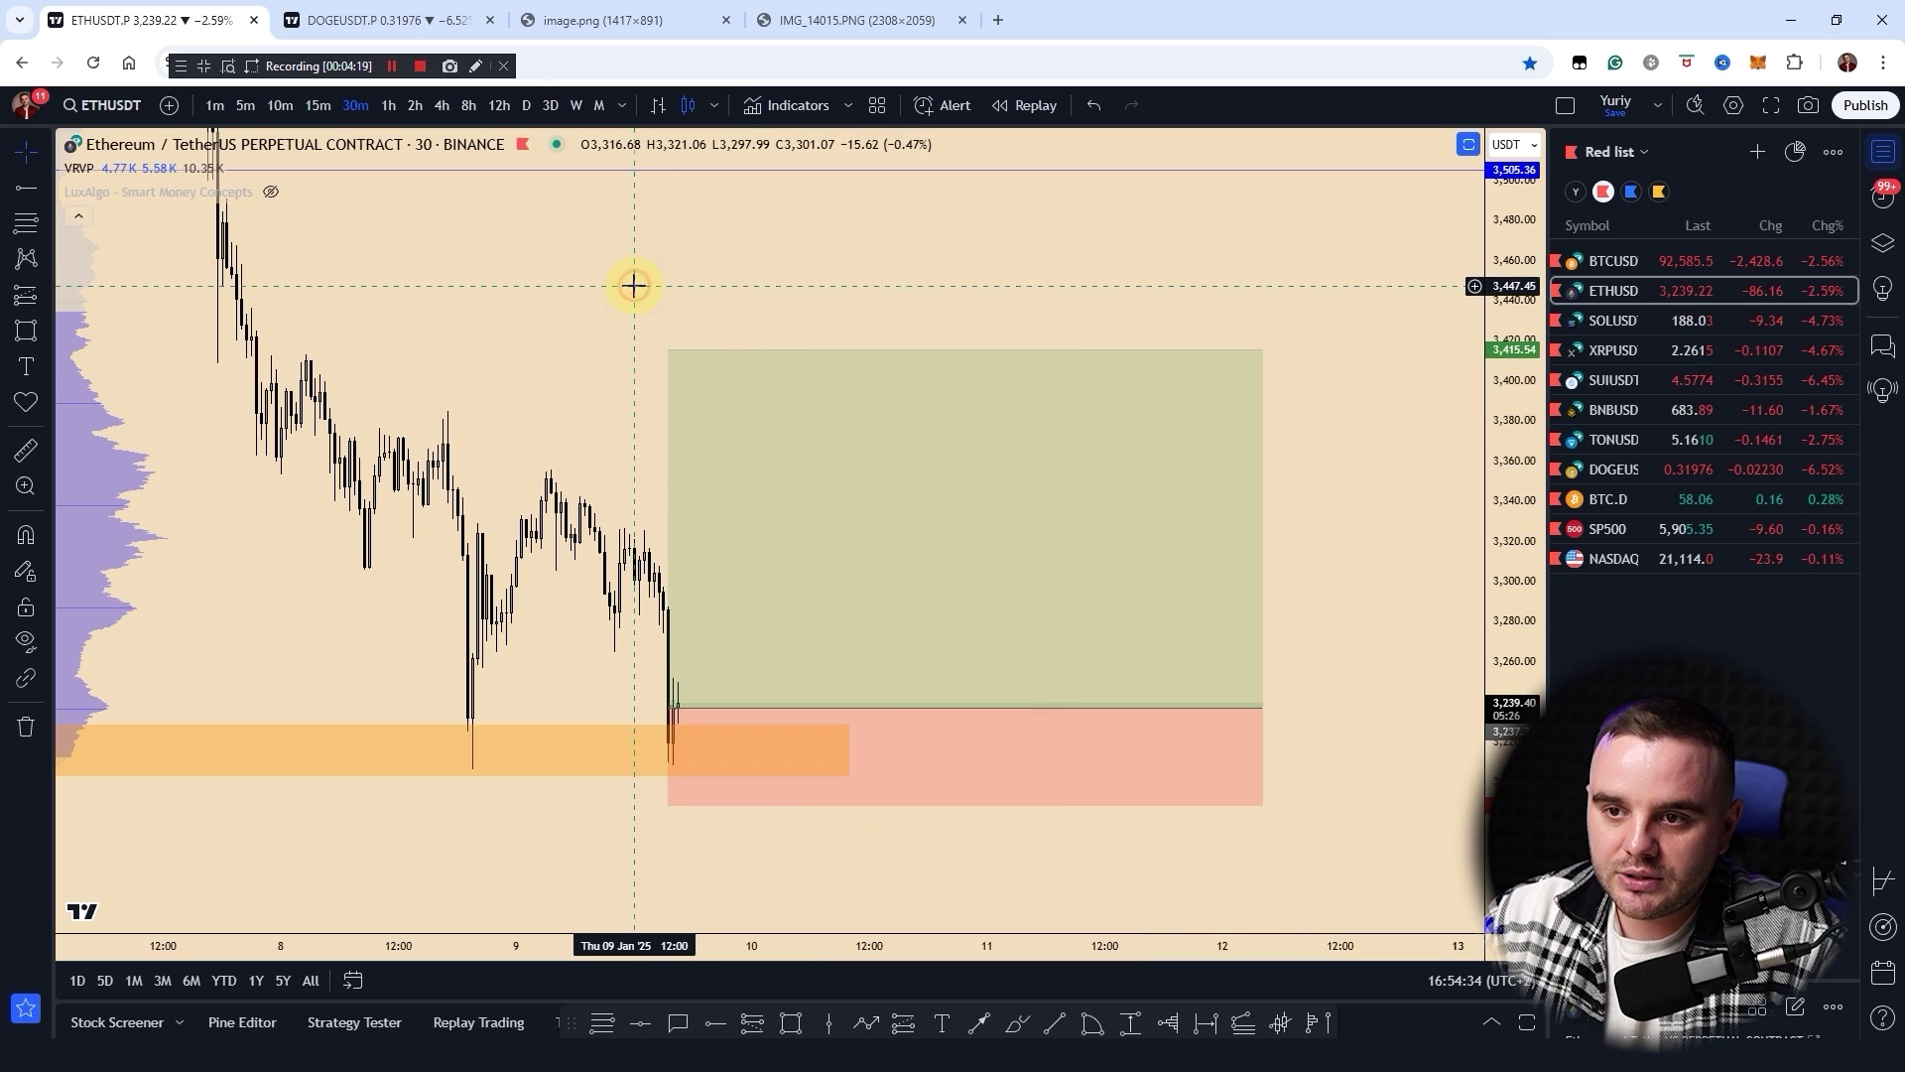
# - Lower the Ethereum long position's target to about 3,401.93, roughly 5.08% above the entry
pyautogui.click(477, 65)
pyautogui.press('Escape')
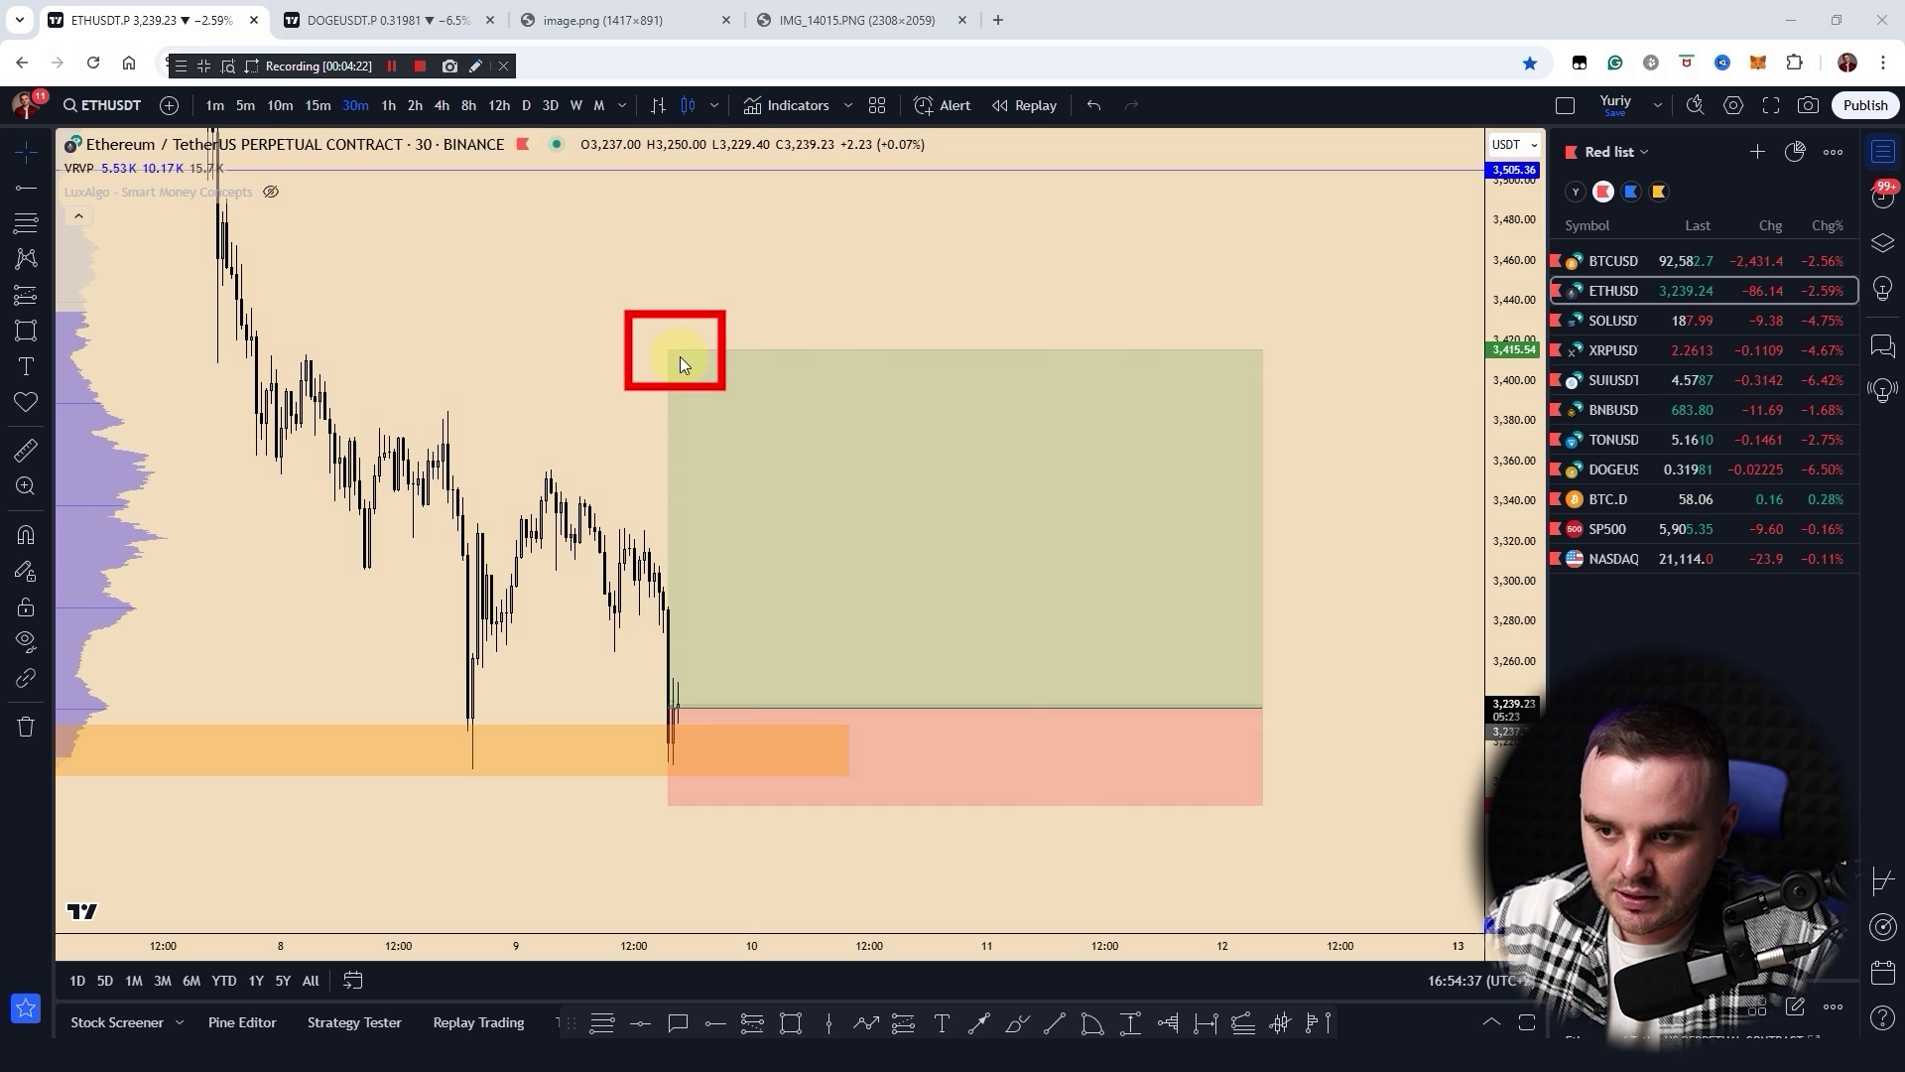
pyautogui.moveTo(668, 351)
pyautogui.mouseDown()
pyautogui.moveTo(686, 591)
pyautogui.moveTo(694, 323)
pyautogui.moveTo(703, 417)
pyautogui.moveTo(702, 378)
pyautogui.mouseUp()
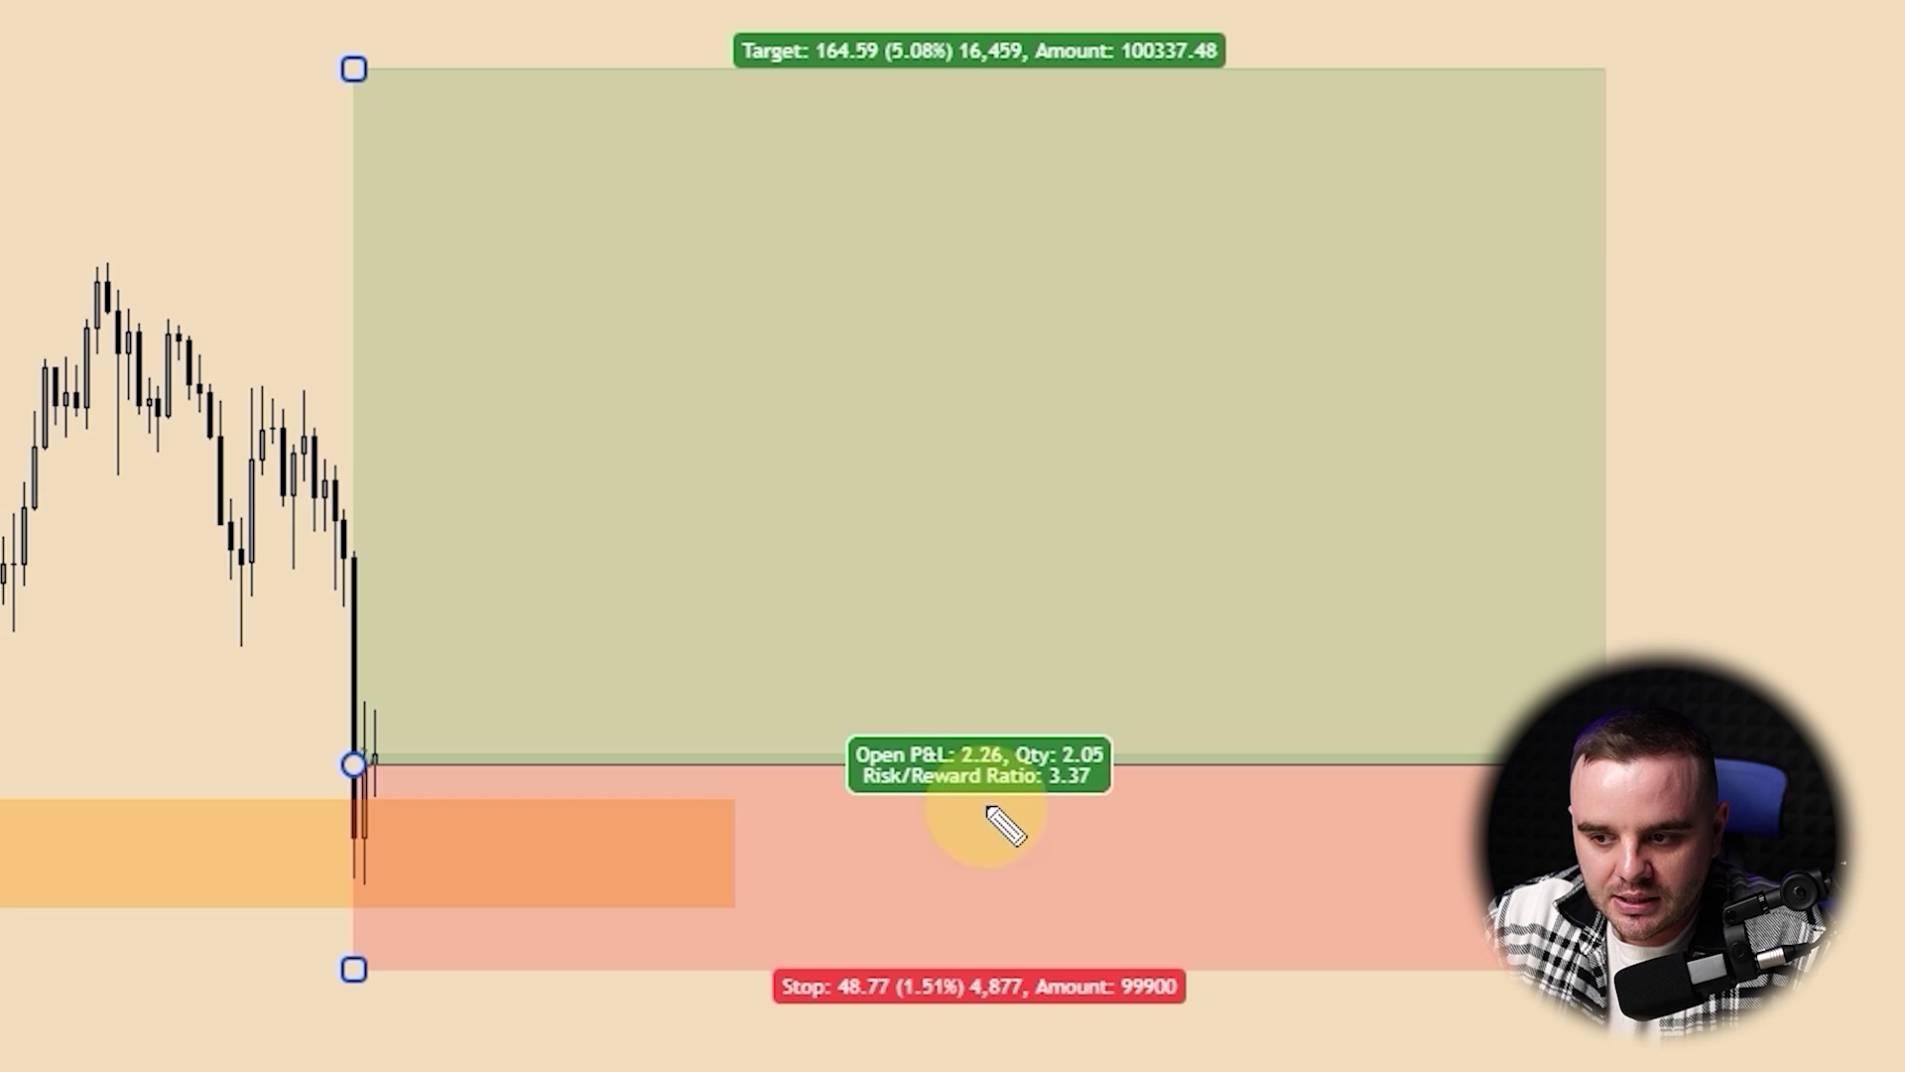
# - Annotate the long position with a stop arrow, 100 at the stop, 337 at the target and a circled risk/reward ratio, and clear the markings
pyautogui.moveTo(630, 731); pyautogui.dragTo(665, 1004)
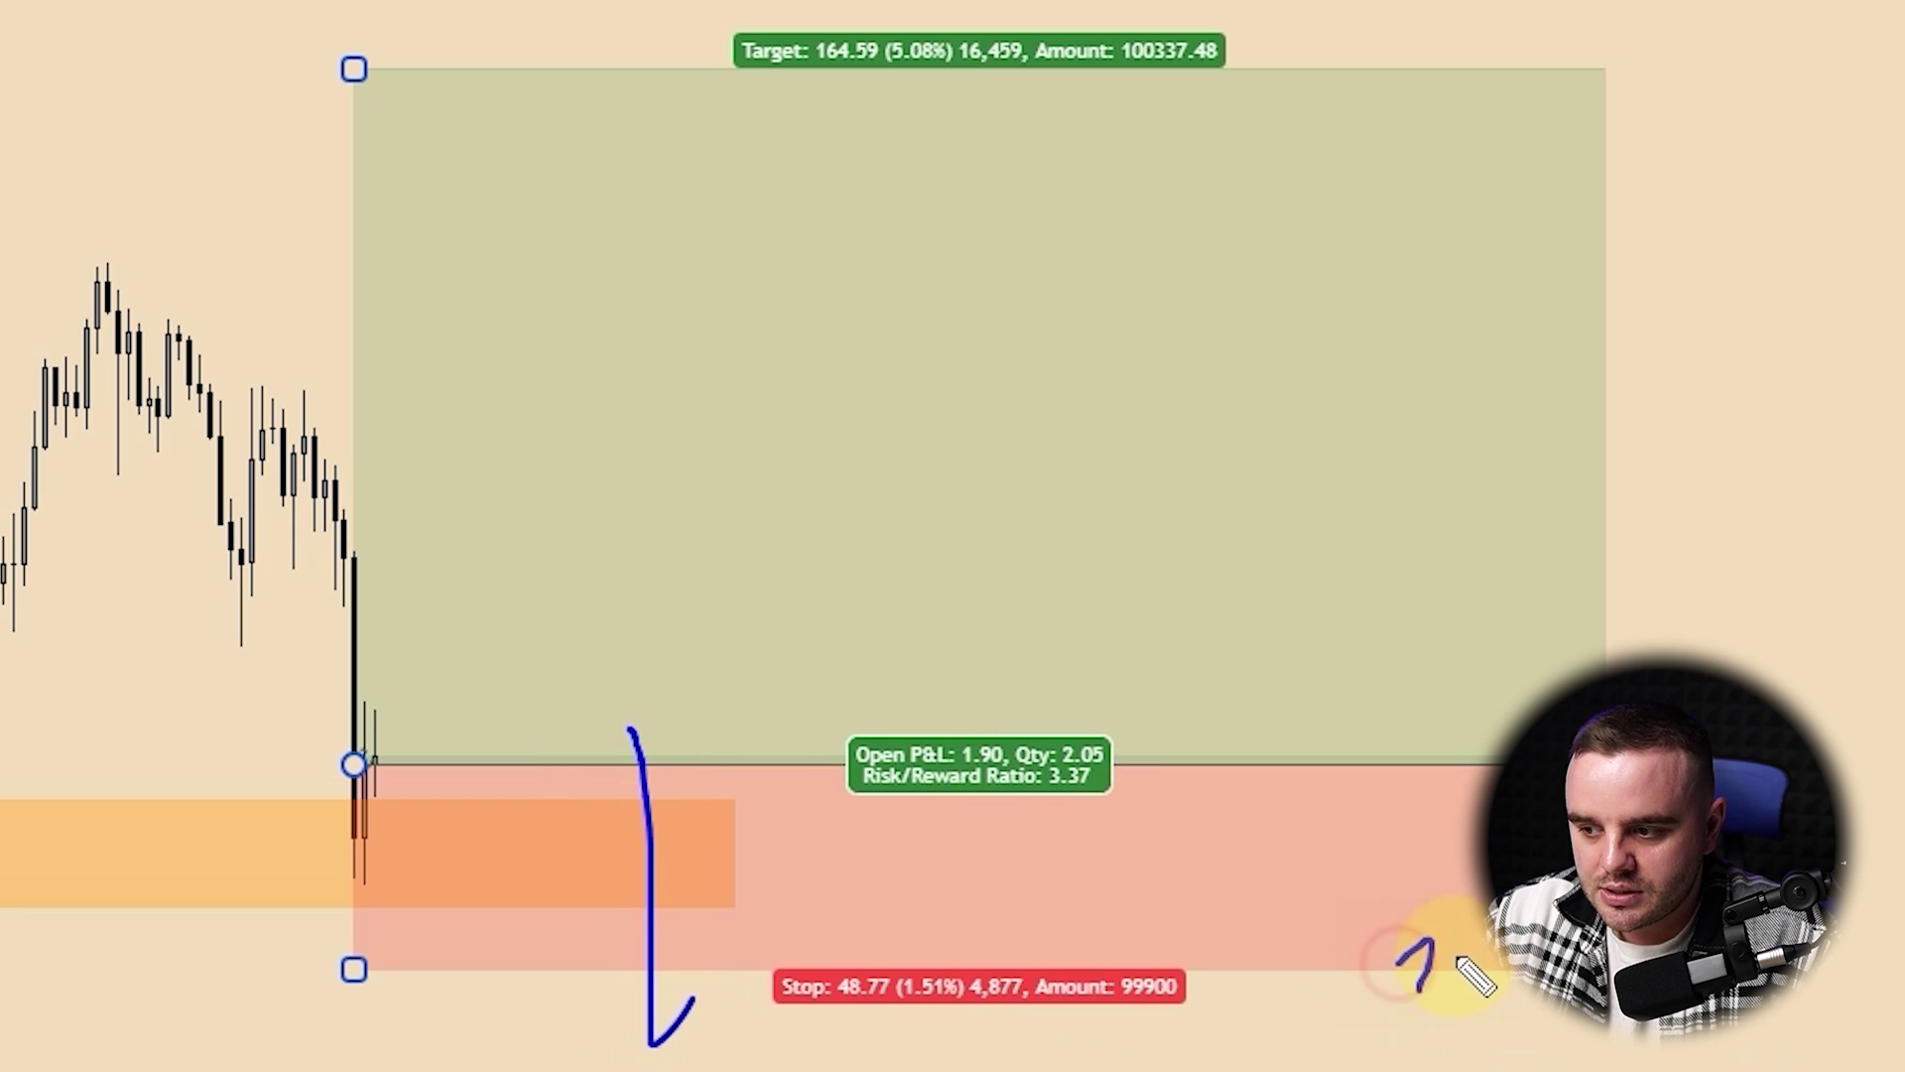
pyautogui.moveTo(1457, 958)
pyautogui.mouseDown()
pyautogui.moveTo(1485, 935)
pyautogui.moveTo(1492, 978)
pyautogui.mouseUp()
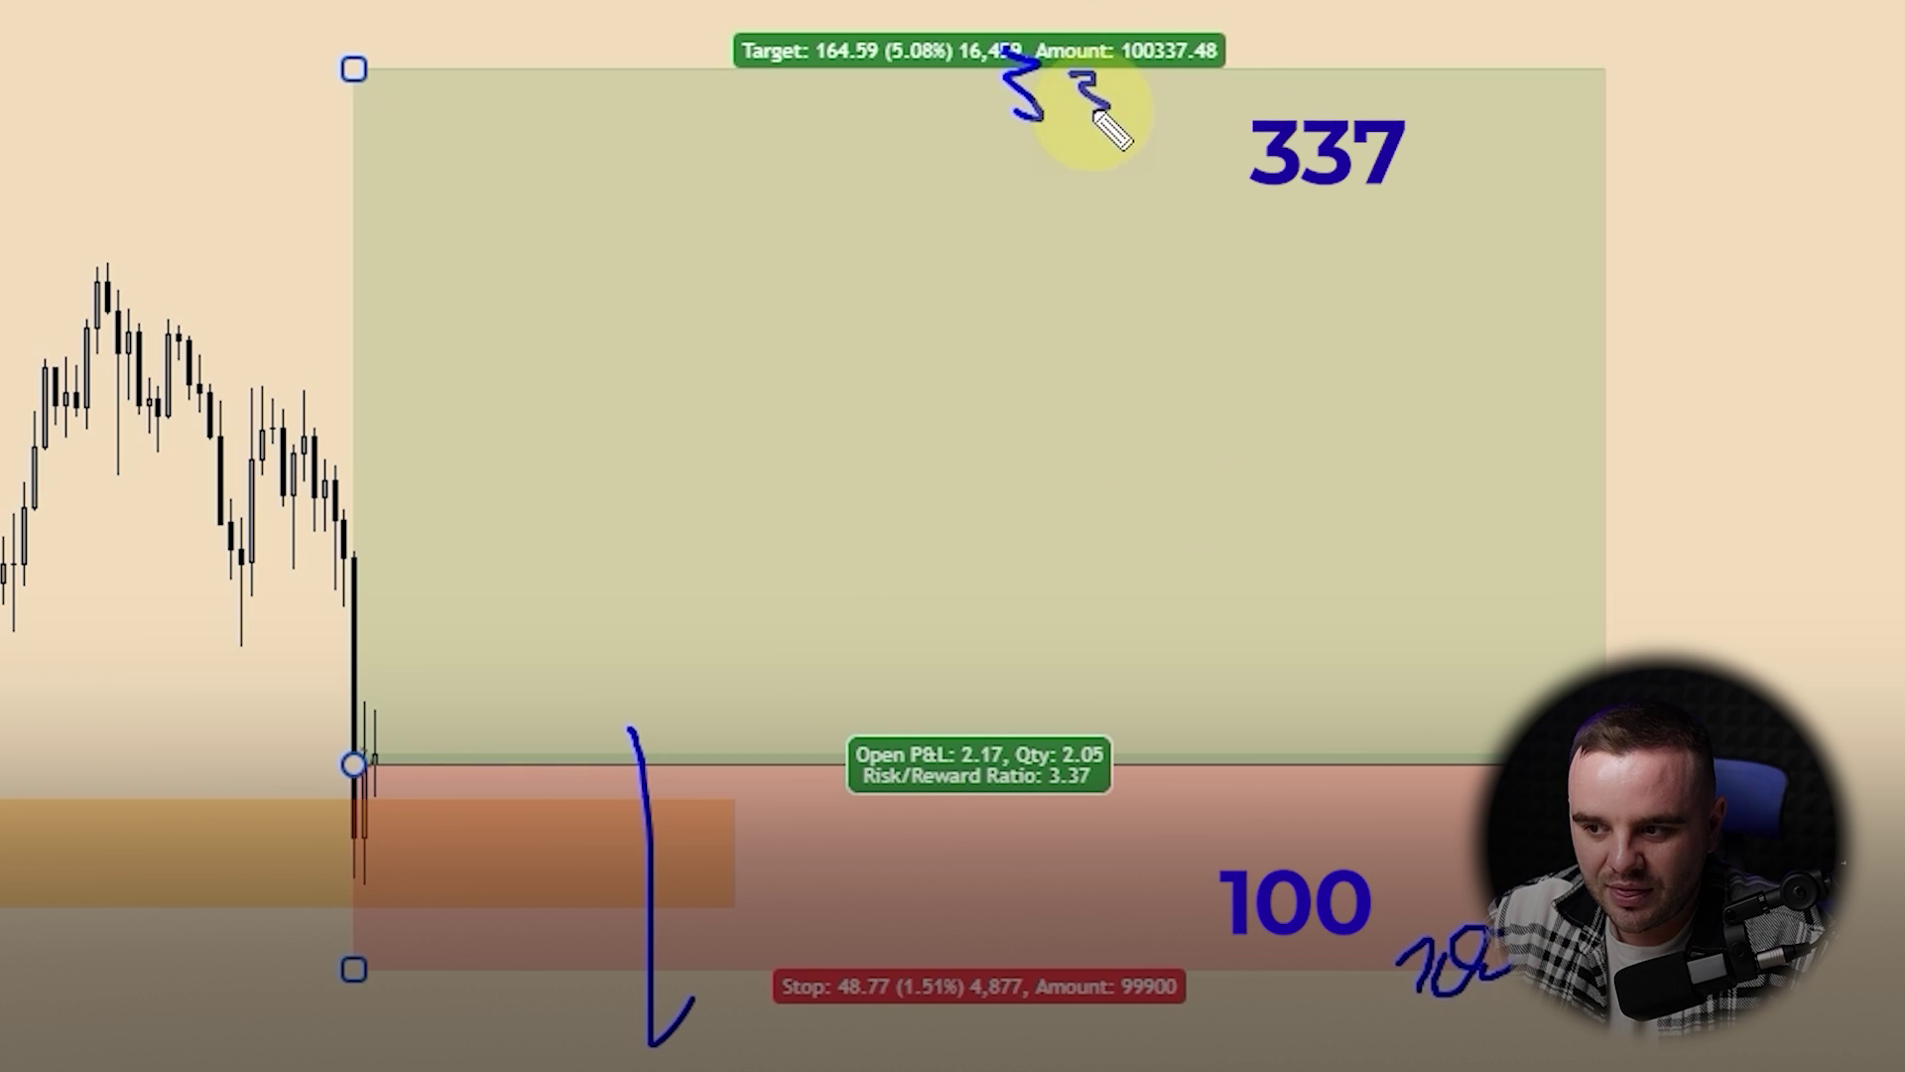
pyautogui.moveTo(1095, 111); pyautogui.dragTo(1109, 109)
pyautogui.moveTo(1131, 82); pyautogui.dragTo(1151, 151)
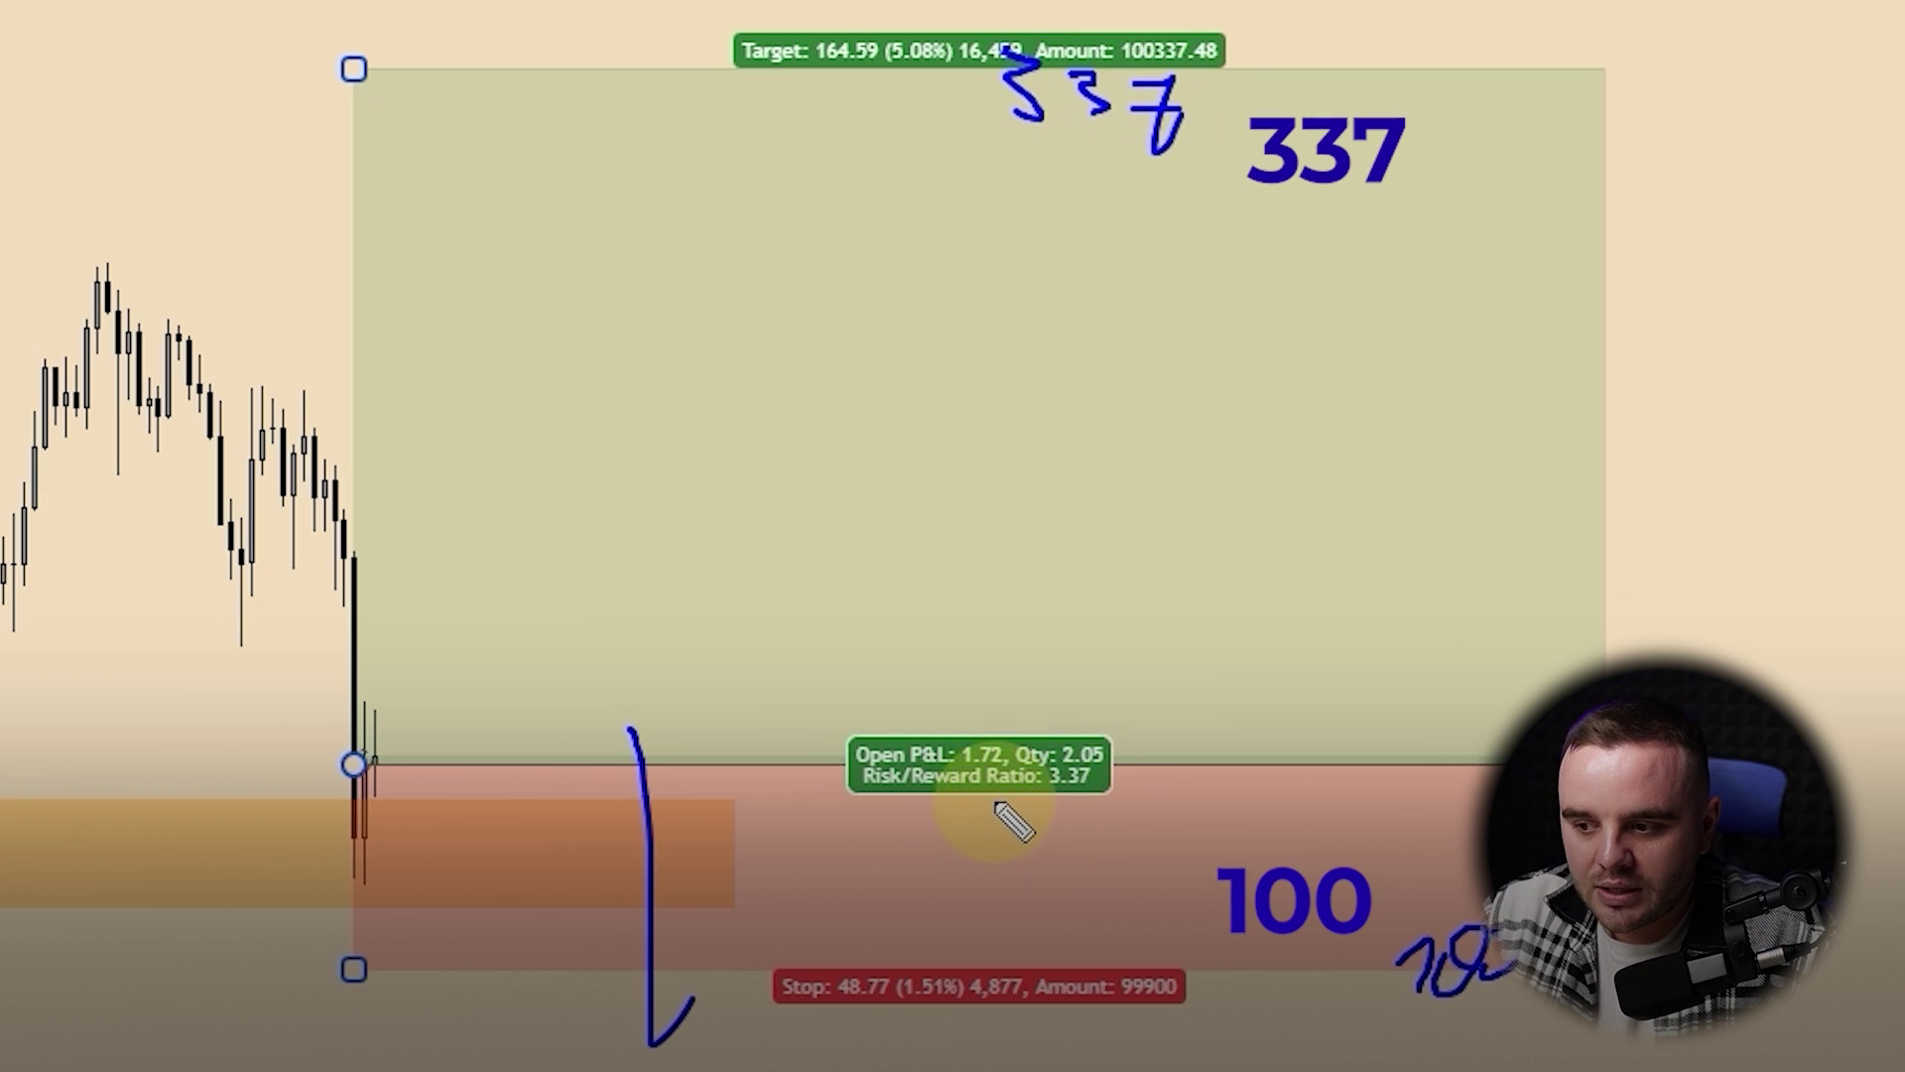
pyautogui.moveTo(1022, 812)
pyautogui.mouseDown()
pyautogui.moveTo(1148, 757)
pyautogui.moveTo(829, 731)
pyautogui.moveTo(1042, 806)
pyautogui.mouseUp()
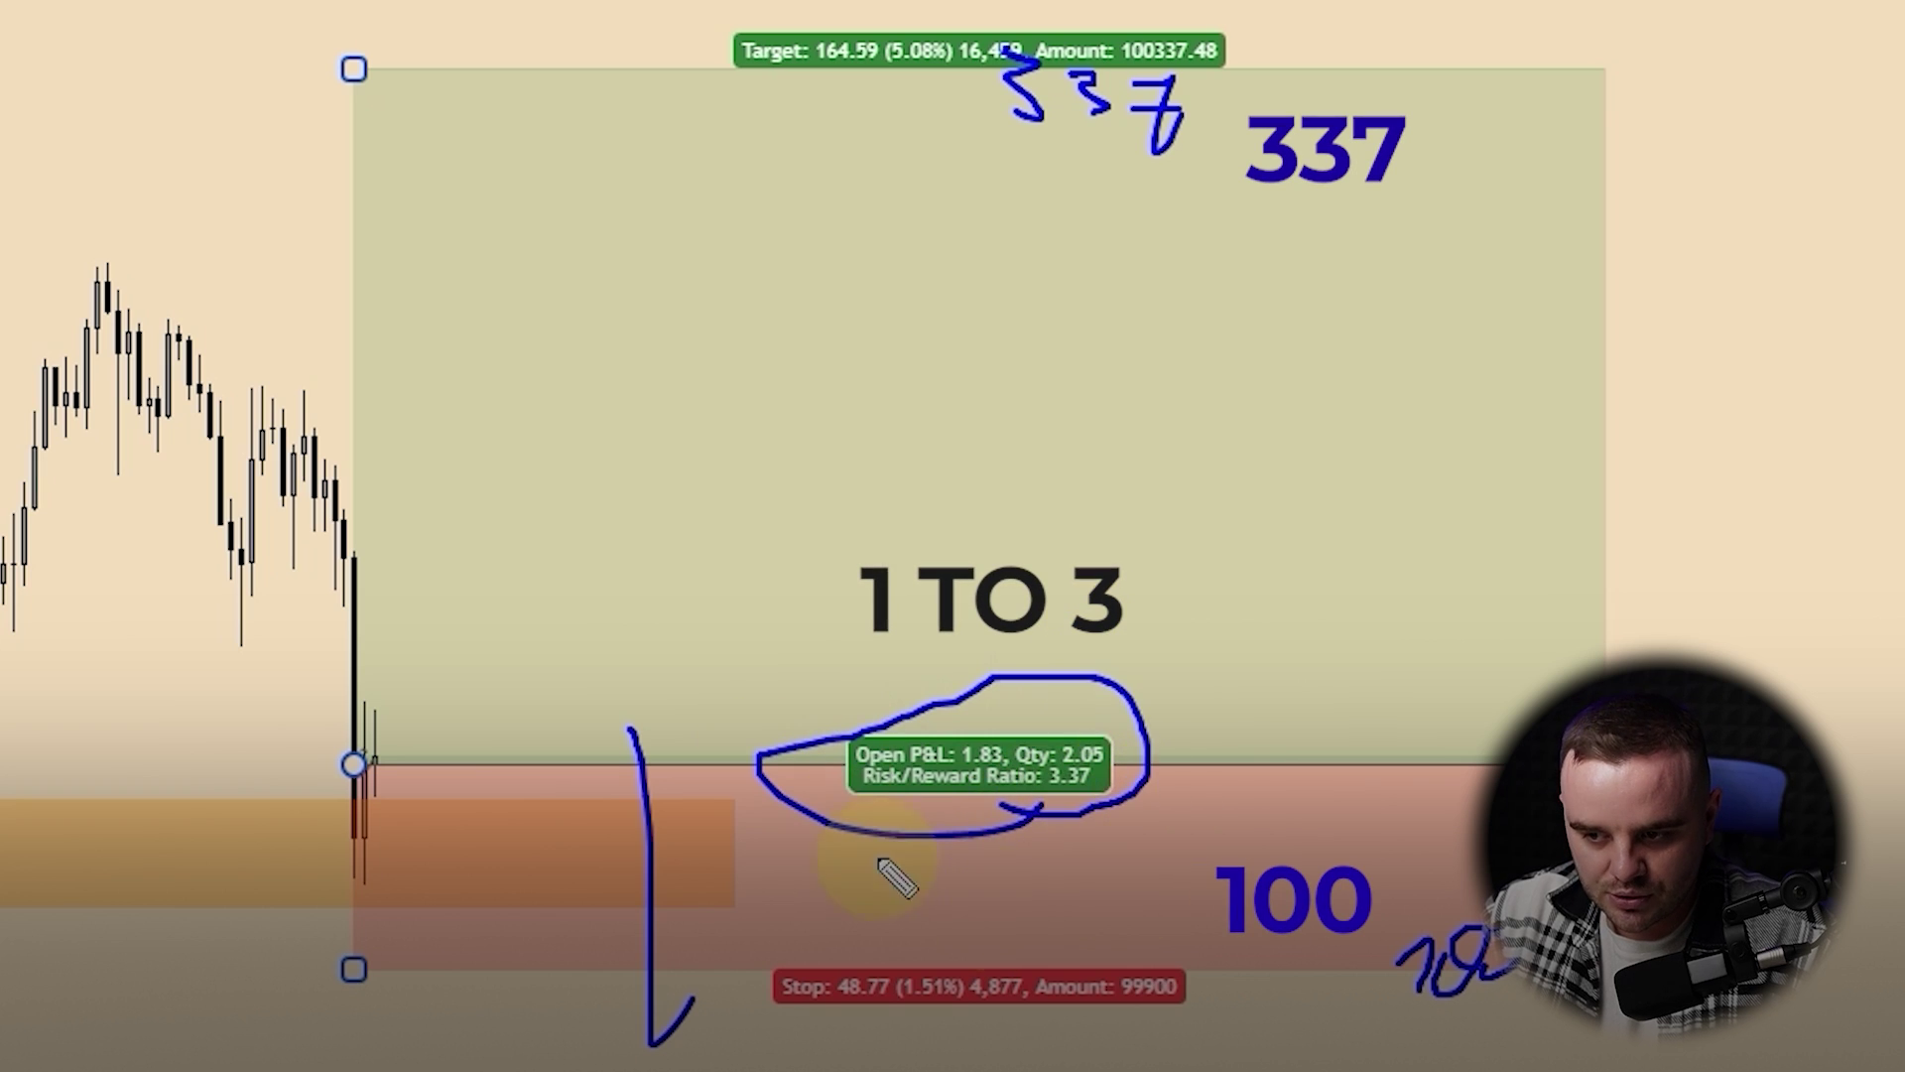
pyautogui.press('Escape')
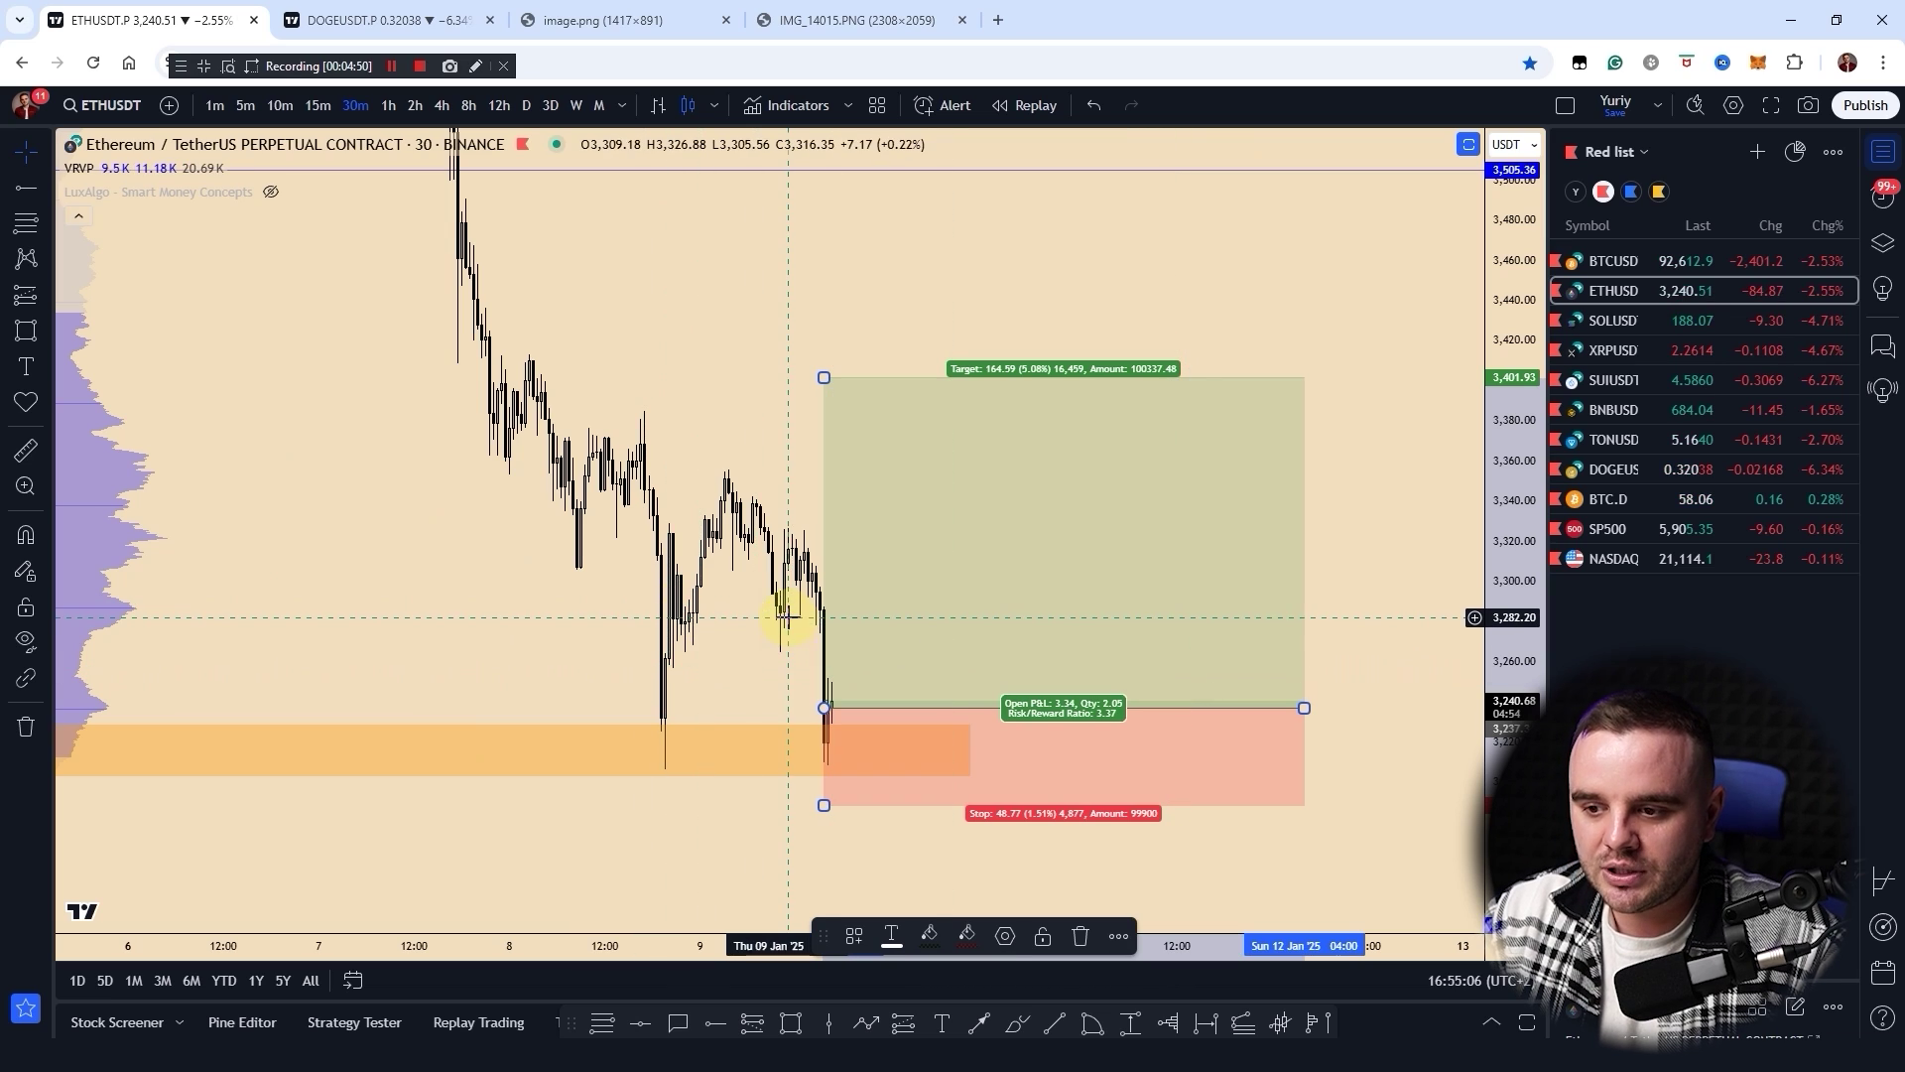
# - Raise the Ethereum long position's target to about 3,414.30, roughly 5.47% above the entry
pyautogui.scroll(2, 790, 617)
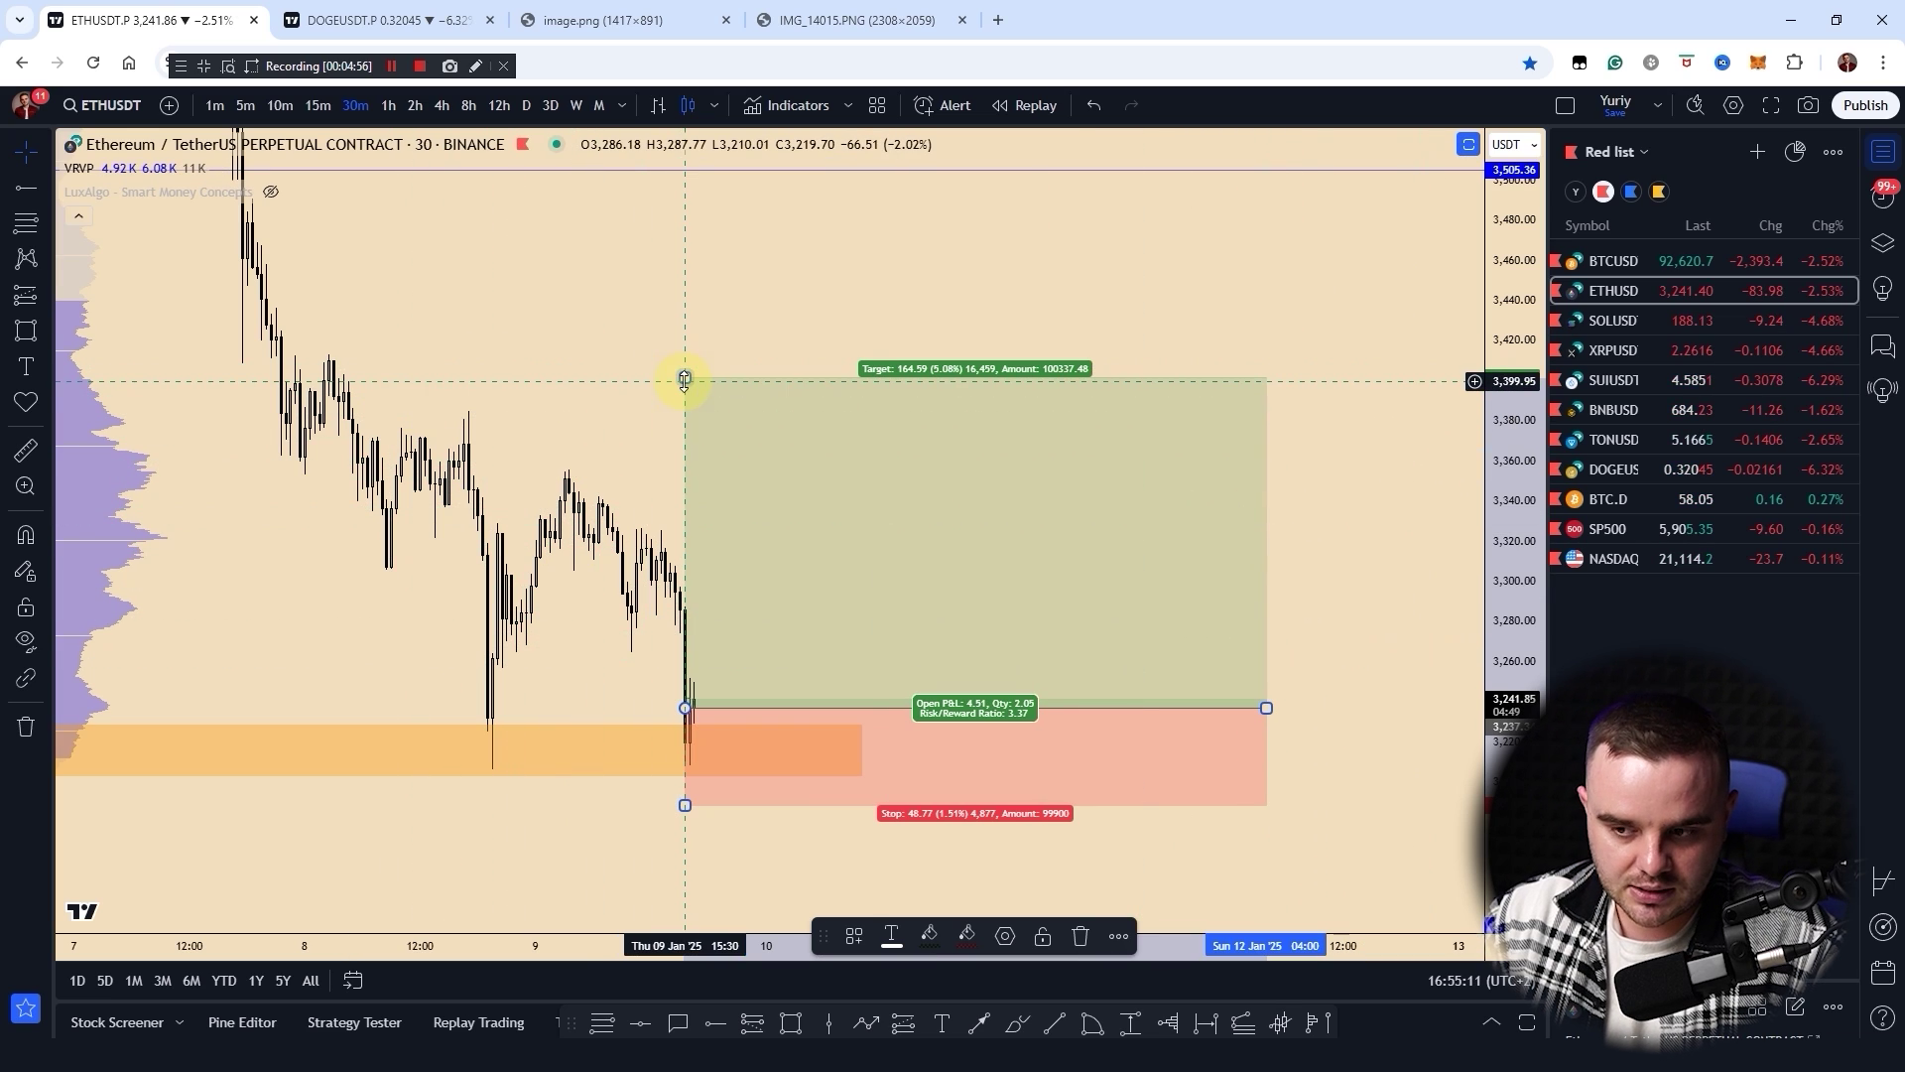
pyautogui.click(596, 446)
pyautogui.scroll(-2, 642, 532)
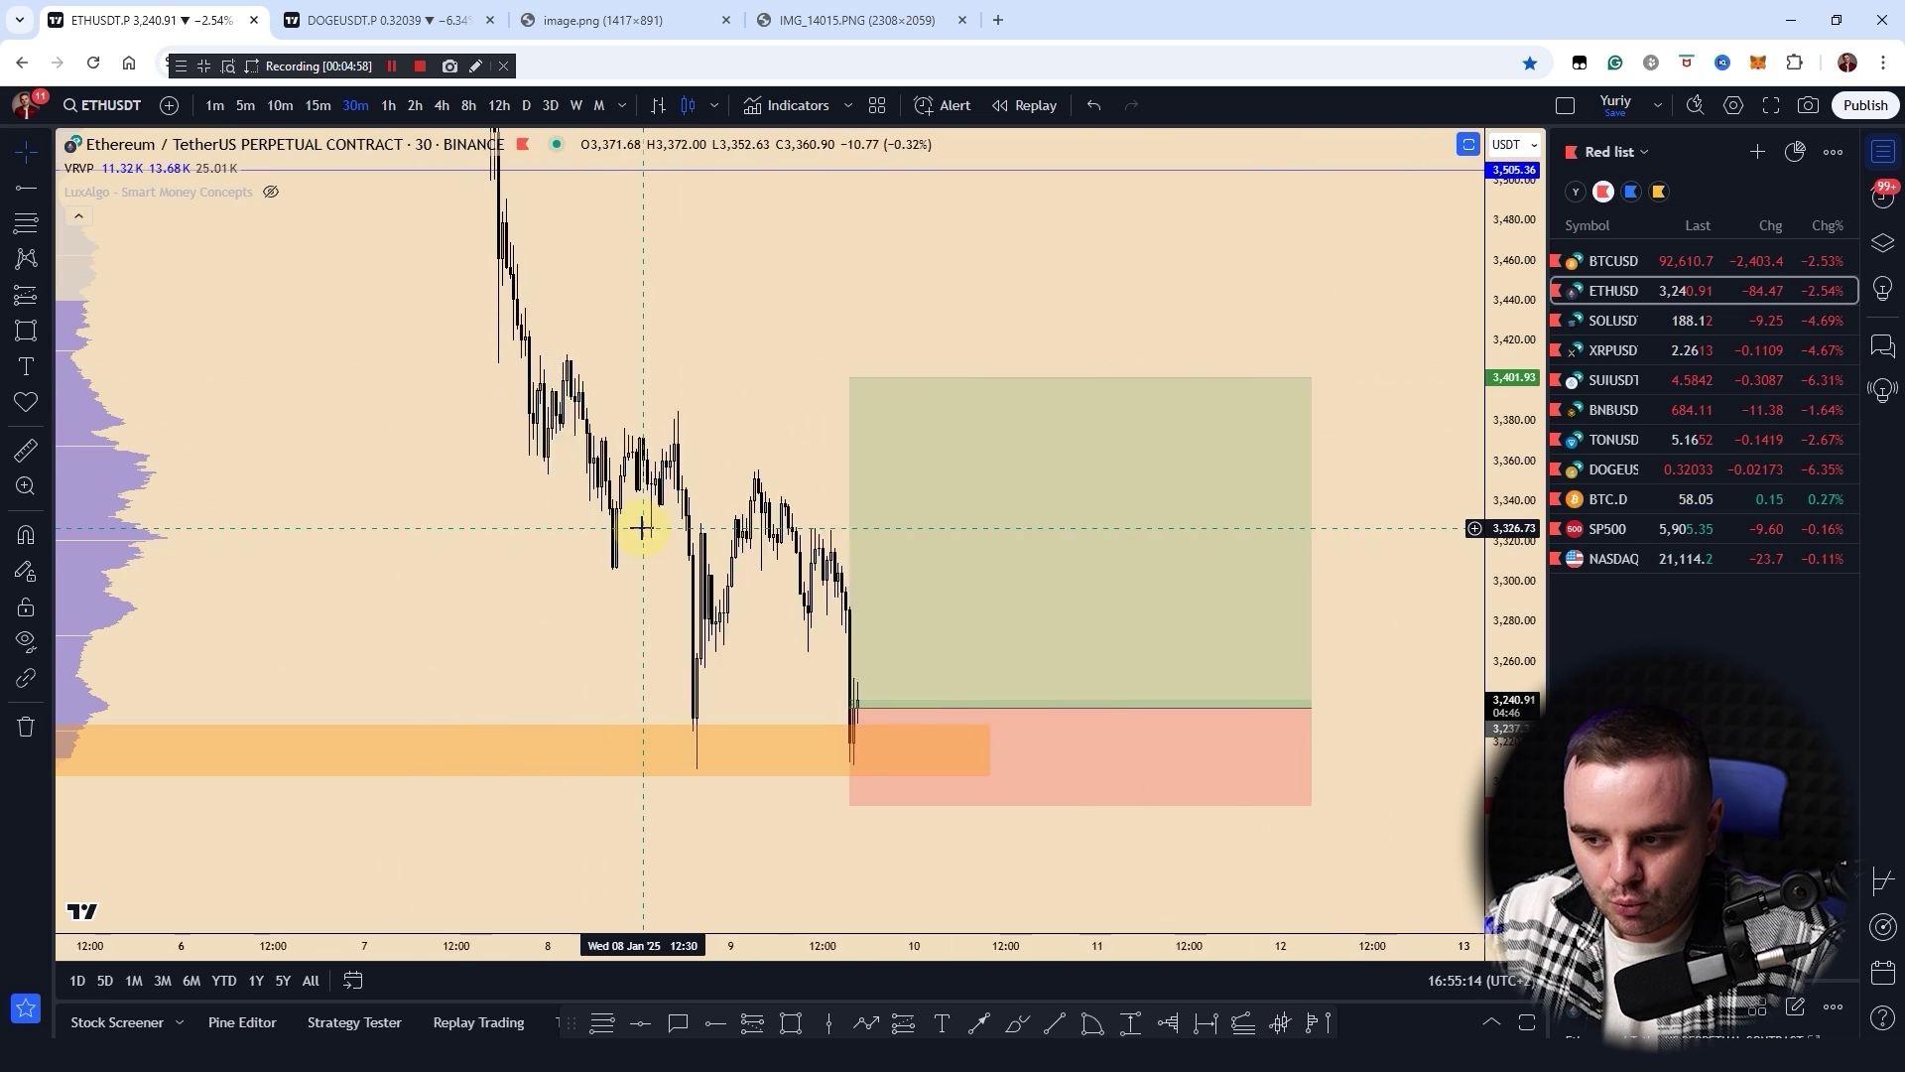
pyautogui.scroll(2, 650, 546)
pyautogui.scroll(-6, 735, 574)
pyautogui.scroll(5, 850, 573)
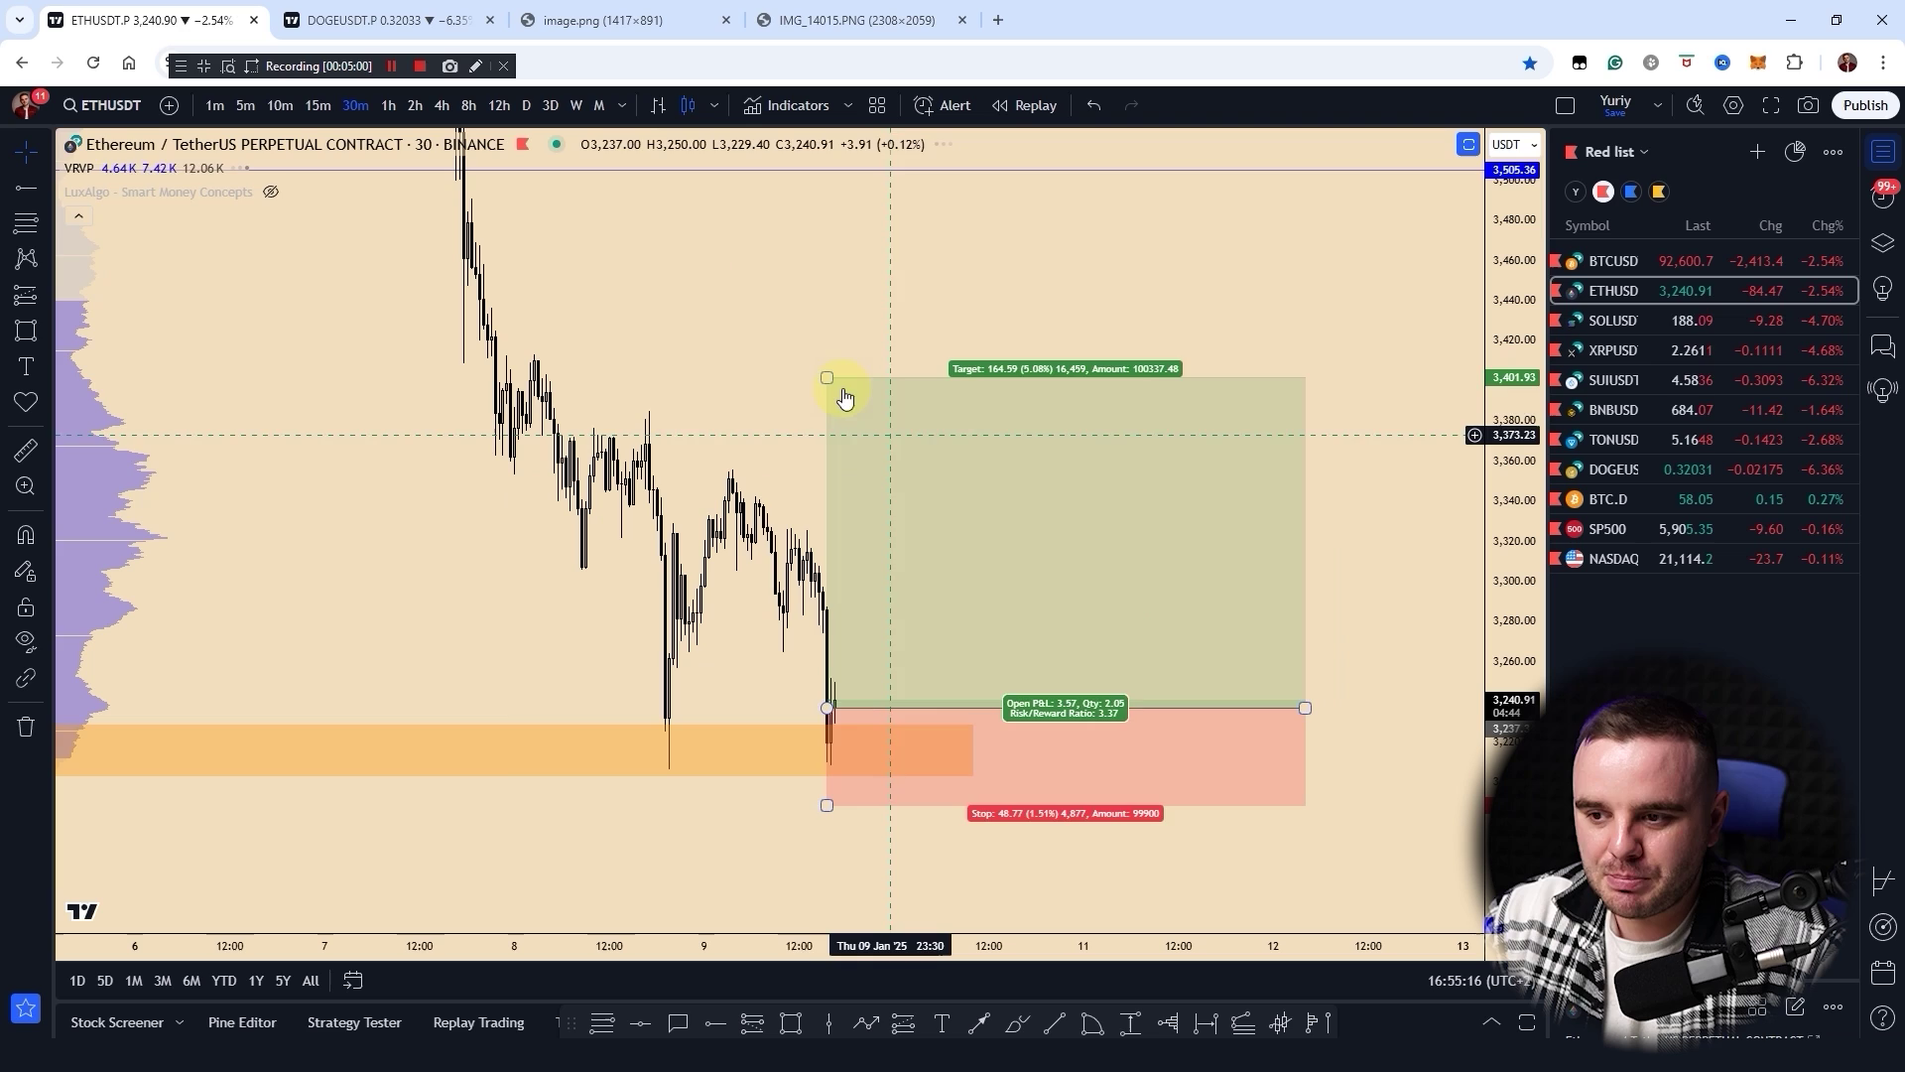
pyautogui.moveTo(827, 378)
pyautogui.mouseDown()
pyautogui.moveTo(841, 305)
pyautogui.moveTo(840, 353)
pyautogui.mouseUp()
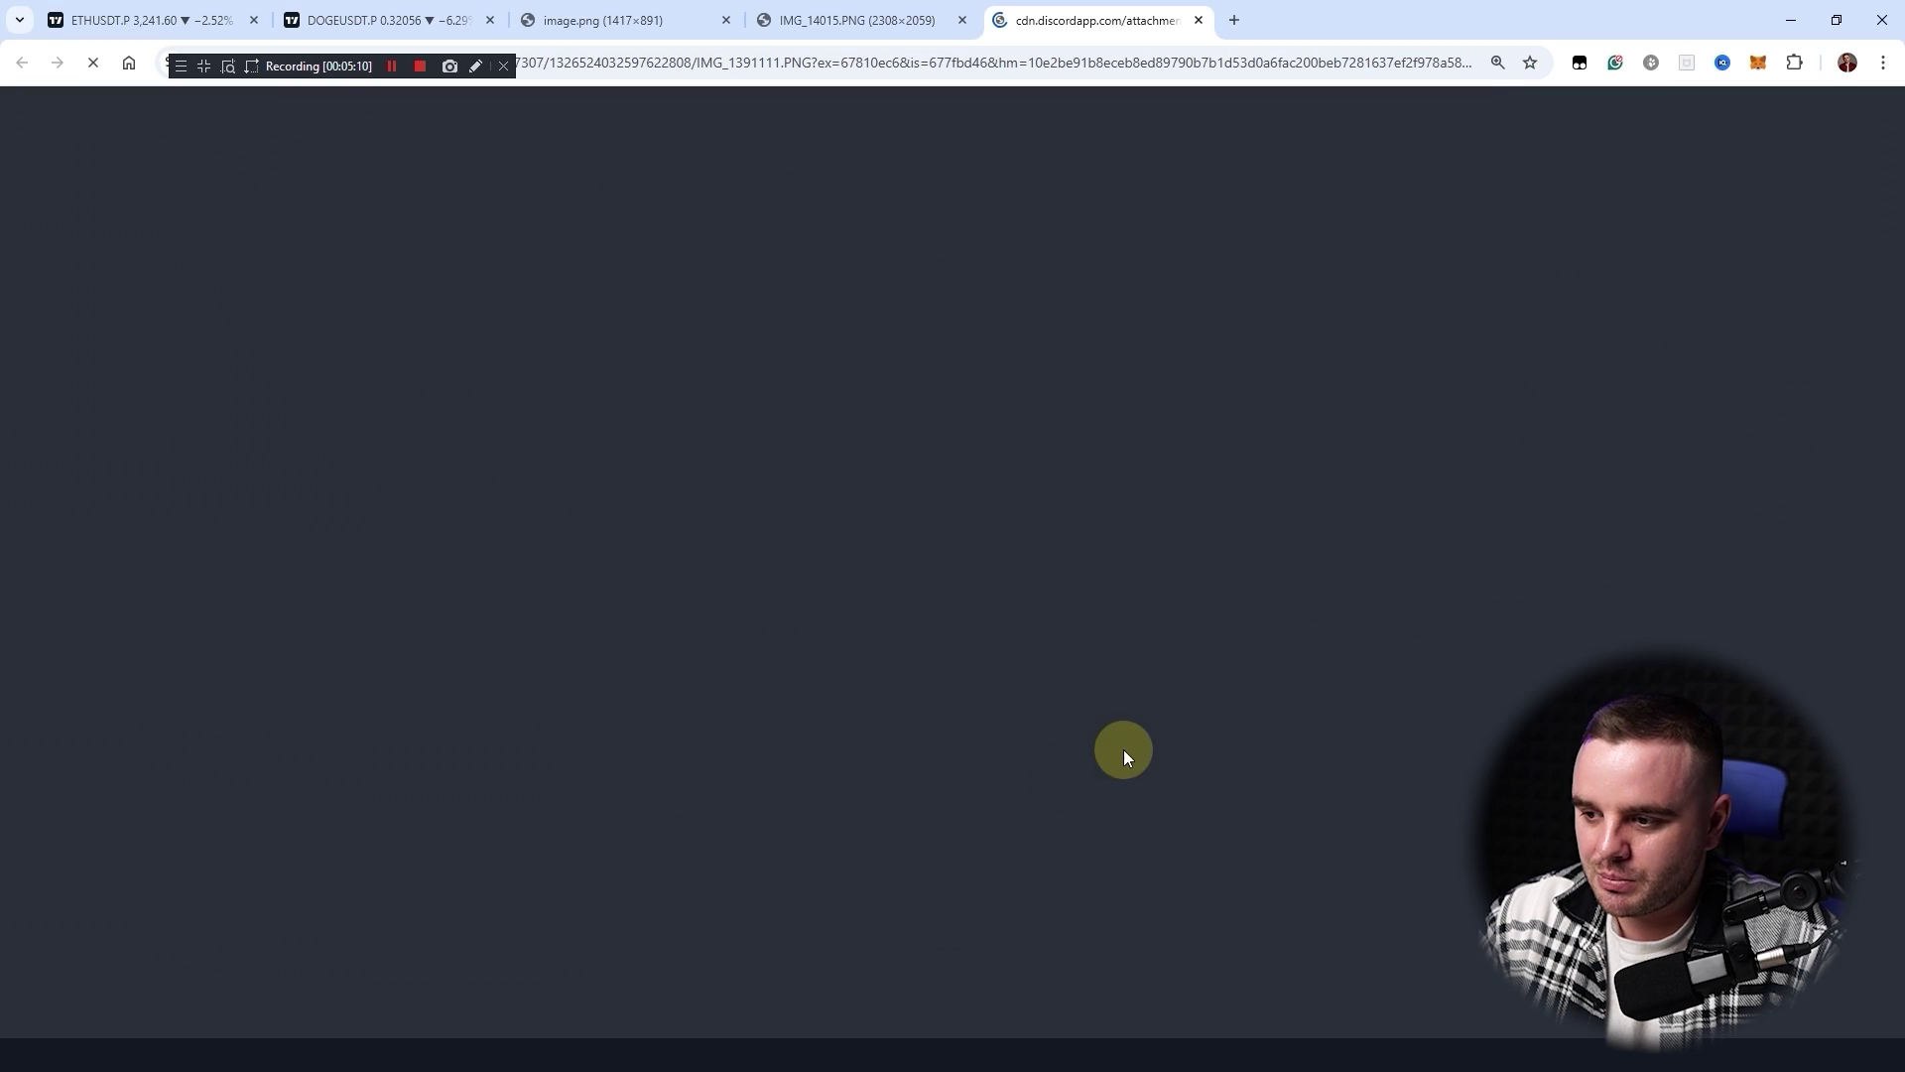
# - Read the SUI short's entry and stop loss in IMG_1391111.PNG and open the SUI perpetual chart in TradingView
pyautogui.scroll(-3, 613, 780)
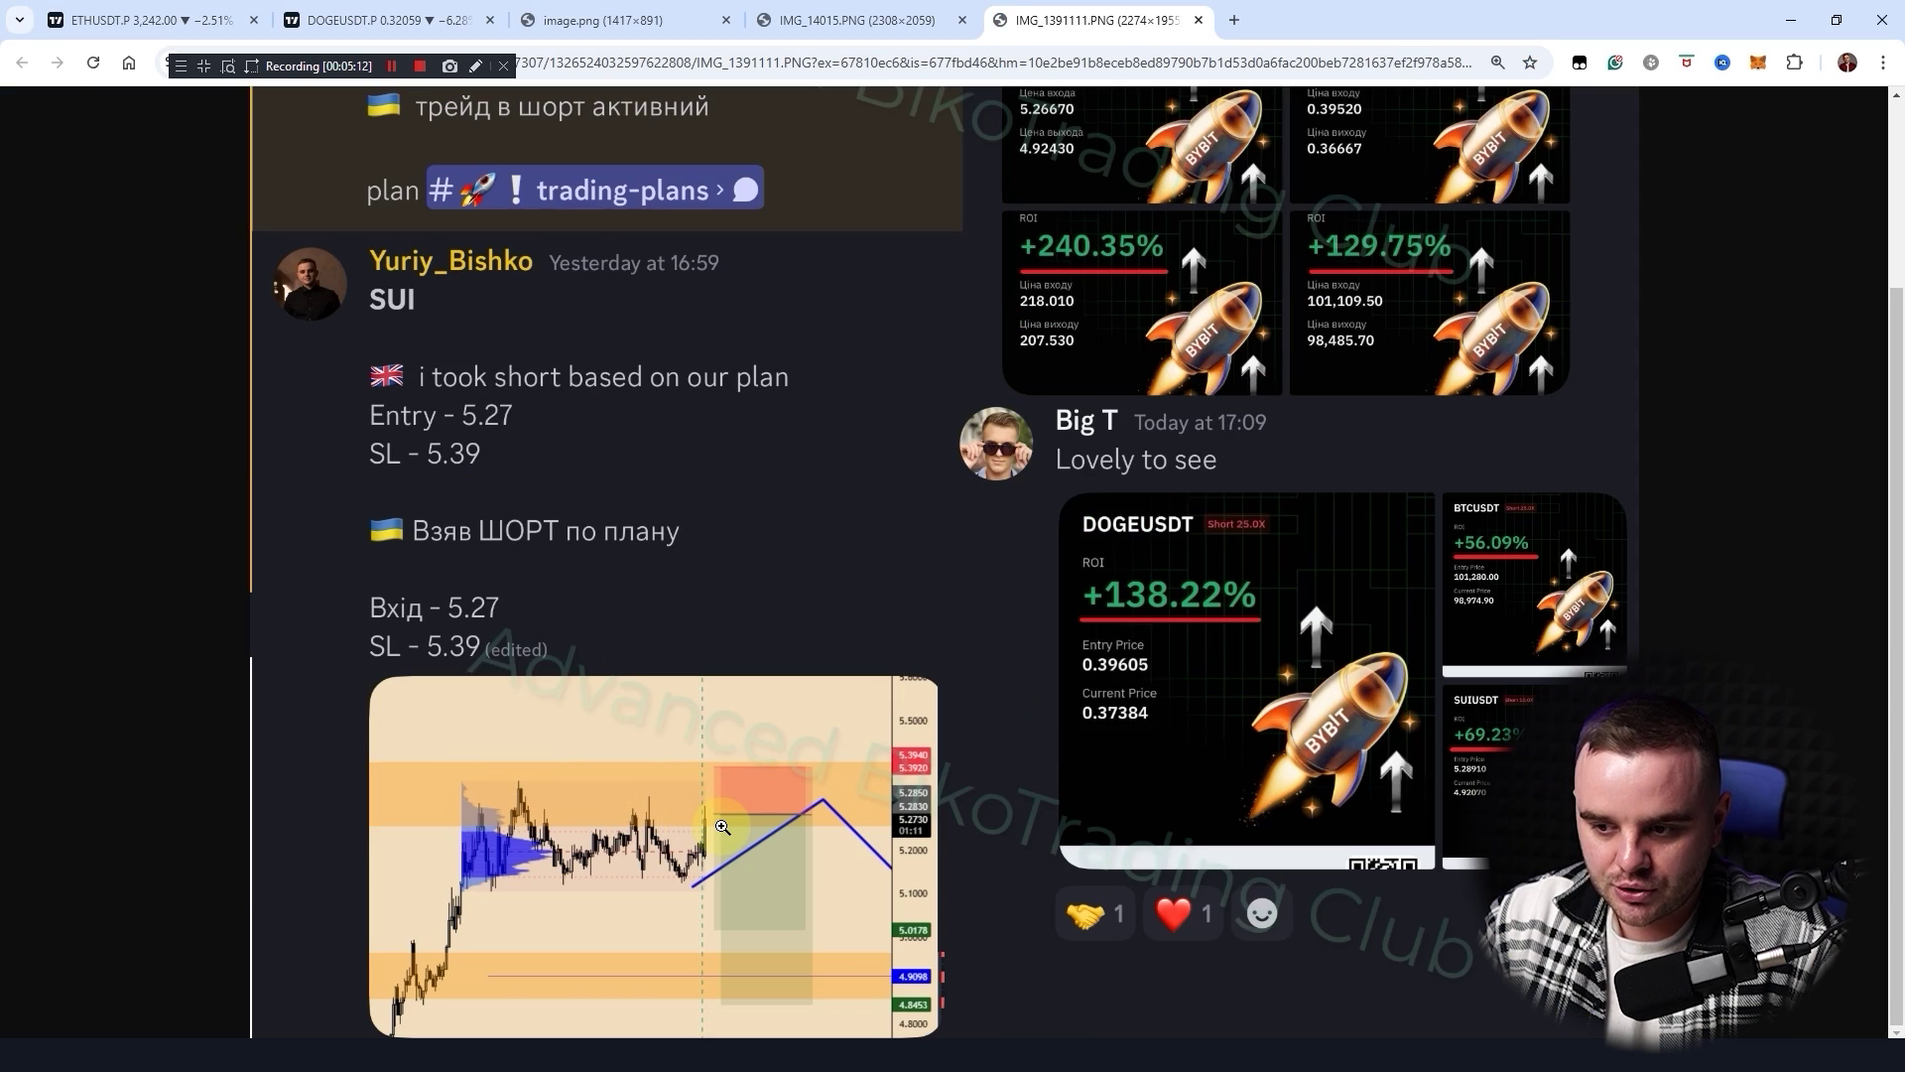
pyautogui.hotkey('ctrl', '1')
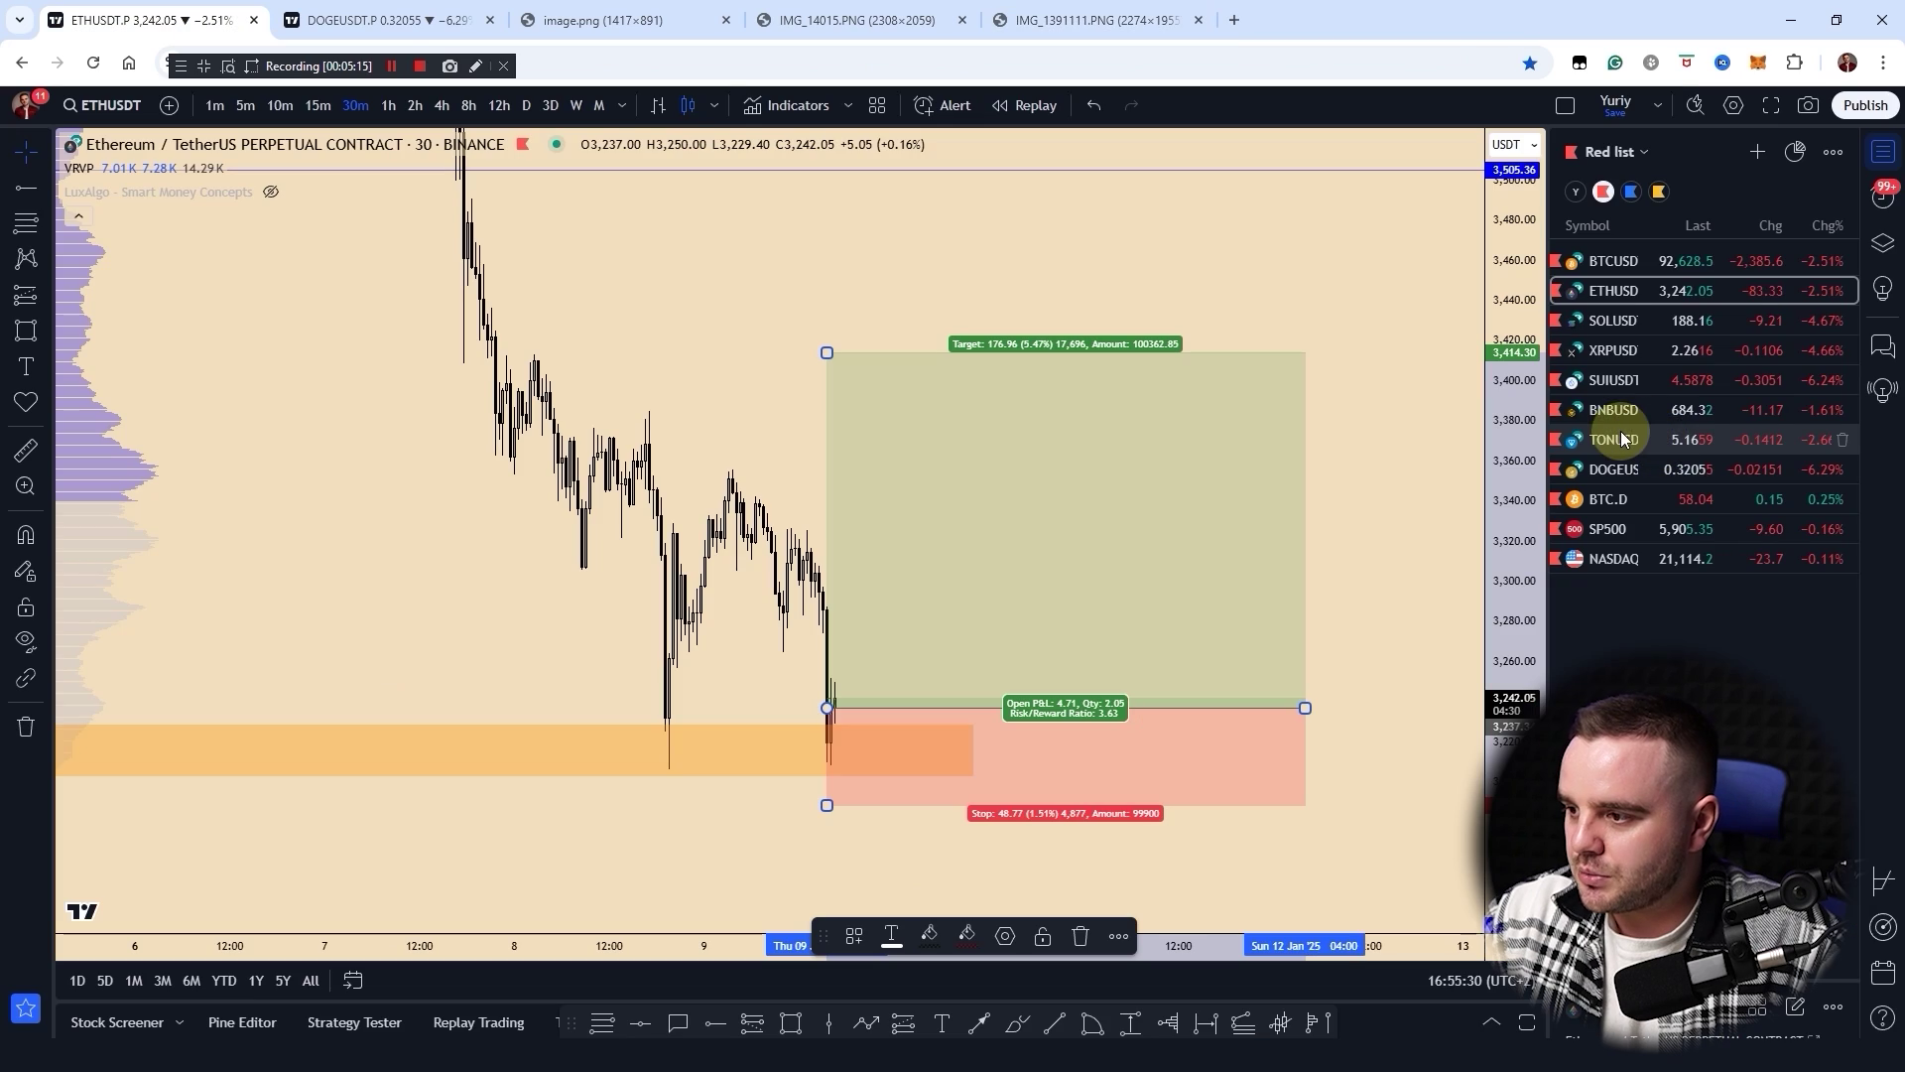
pyautogui.click(1612, 380)
# - Place a short position at the 6 January peak on the SUI chart, with its stop about 2.07% above the entry
pyautogui.scroll(-3, 1191, 526)
pyautogui.click(753, 1022)
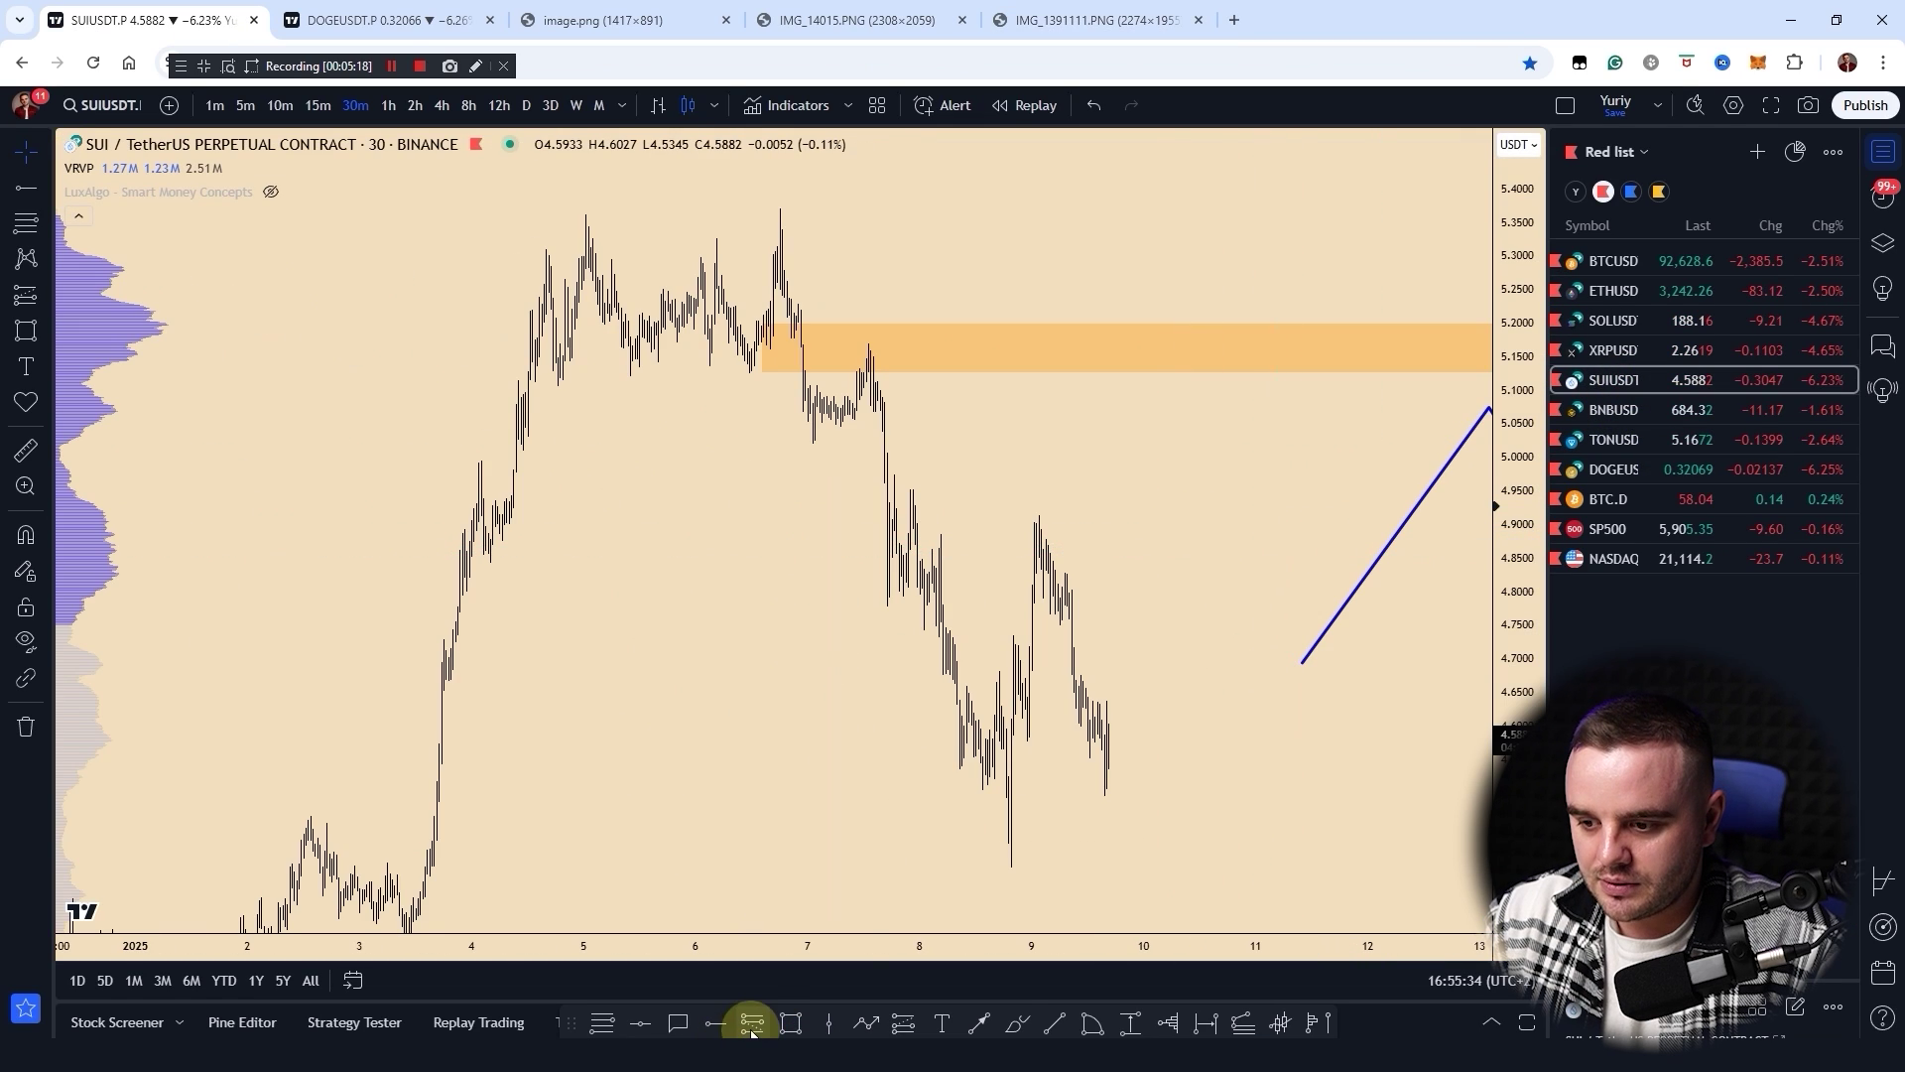
pyautogui.click(752, 239)
pyautogui.moveTo(1267, 229); pyautogui.dragTo(1244, 364)
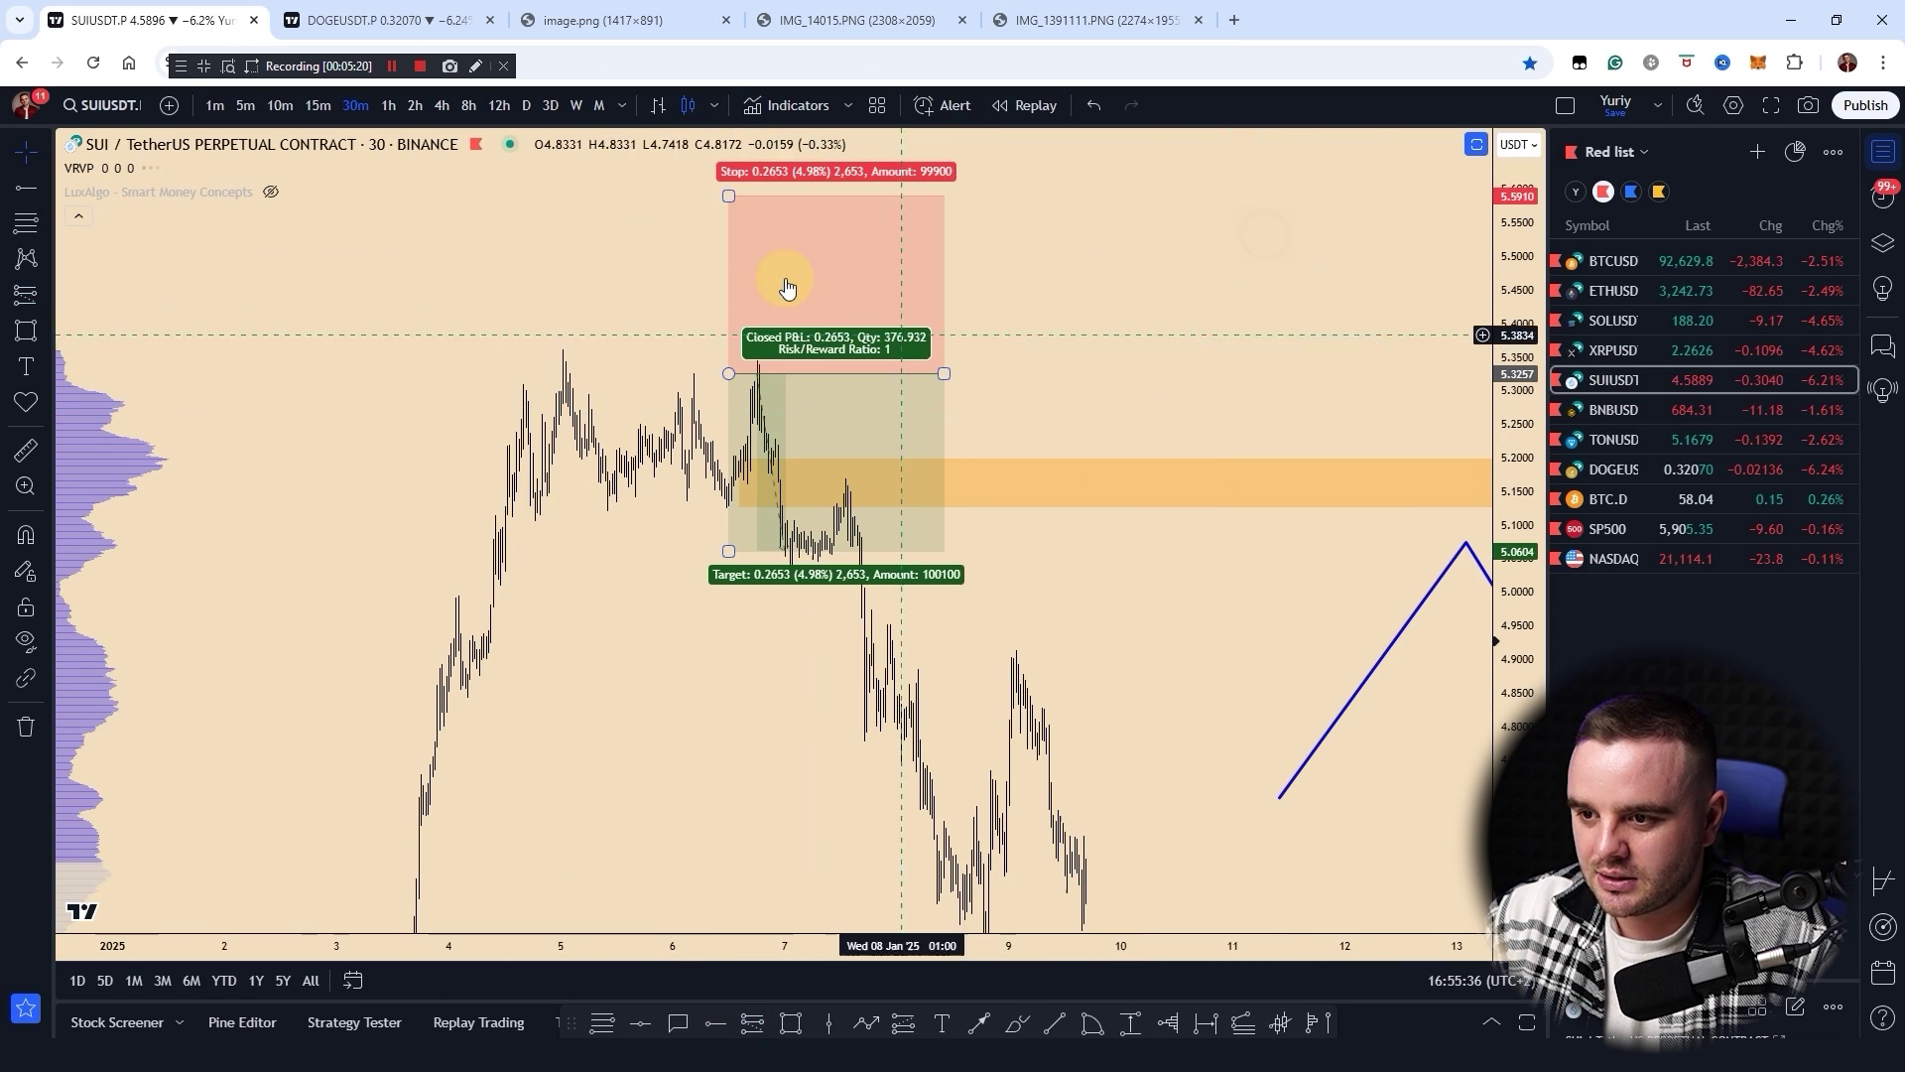
pyautogui.moveTo(730, 195)
pyautogui.mouseDown()
pyautogui.moveTo(729, 300)
pyautogui.moveTo(798, 313)
pyautogui.mouseUp()
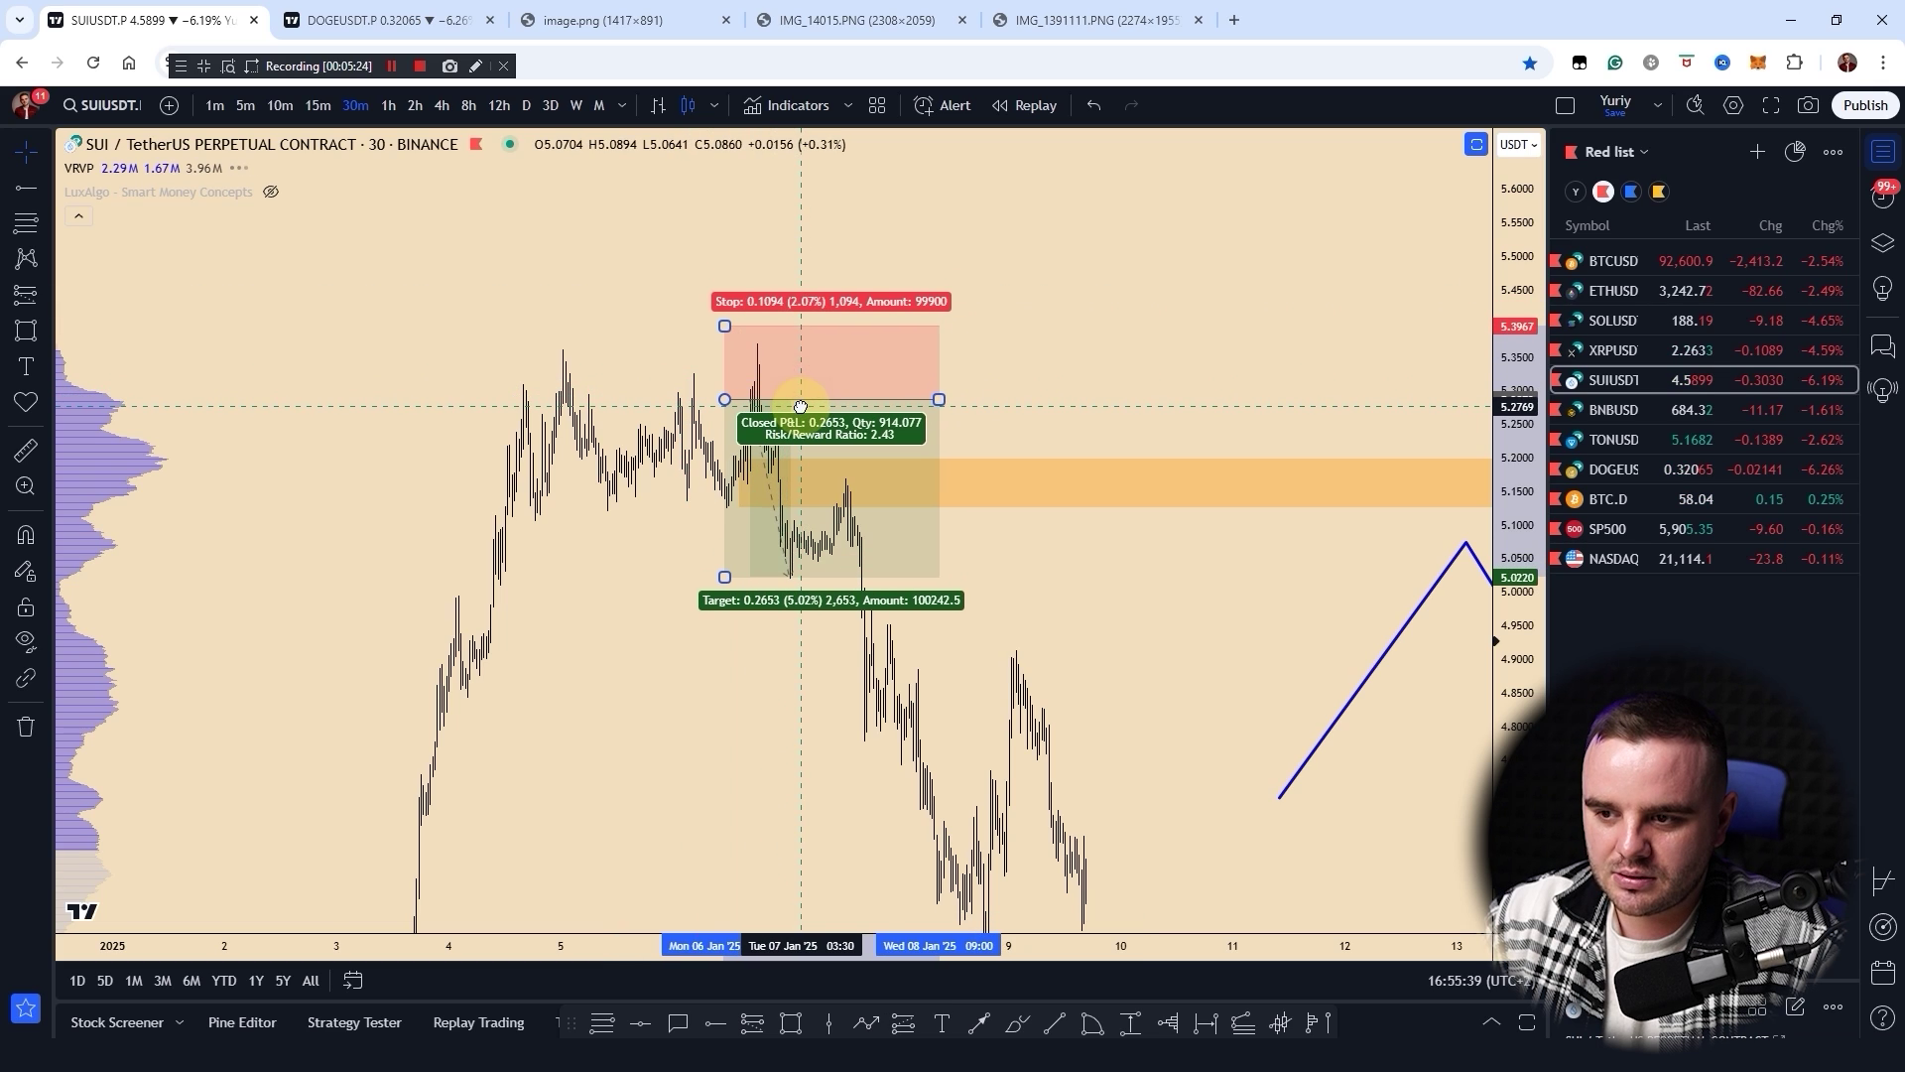
# - Extend the SUI short position's target to about 16.85% below the entry and widen the position to about 9 January
pyautogui.moveTo(721, 575); pyautogui.dragTo(755, 834)
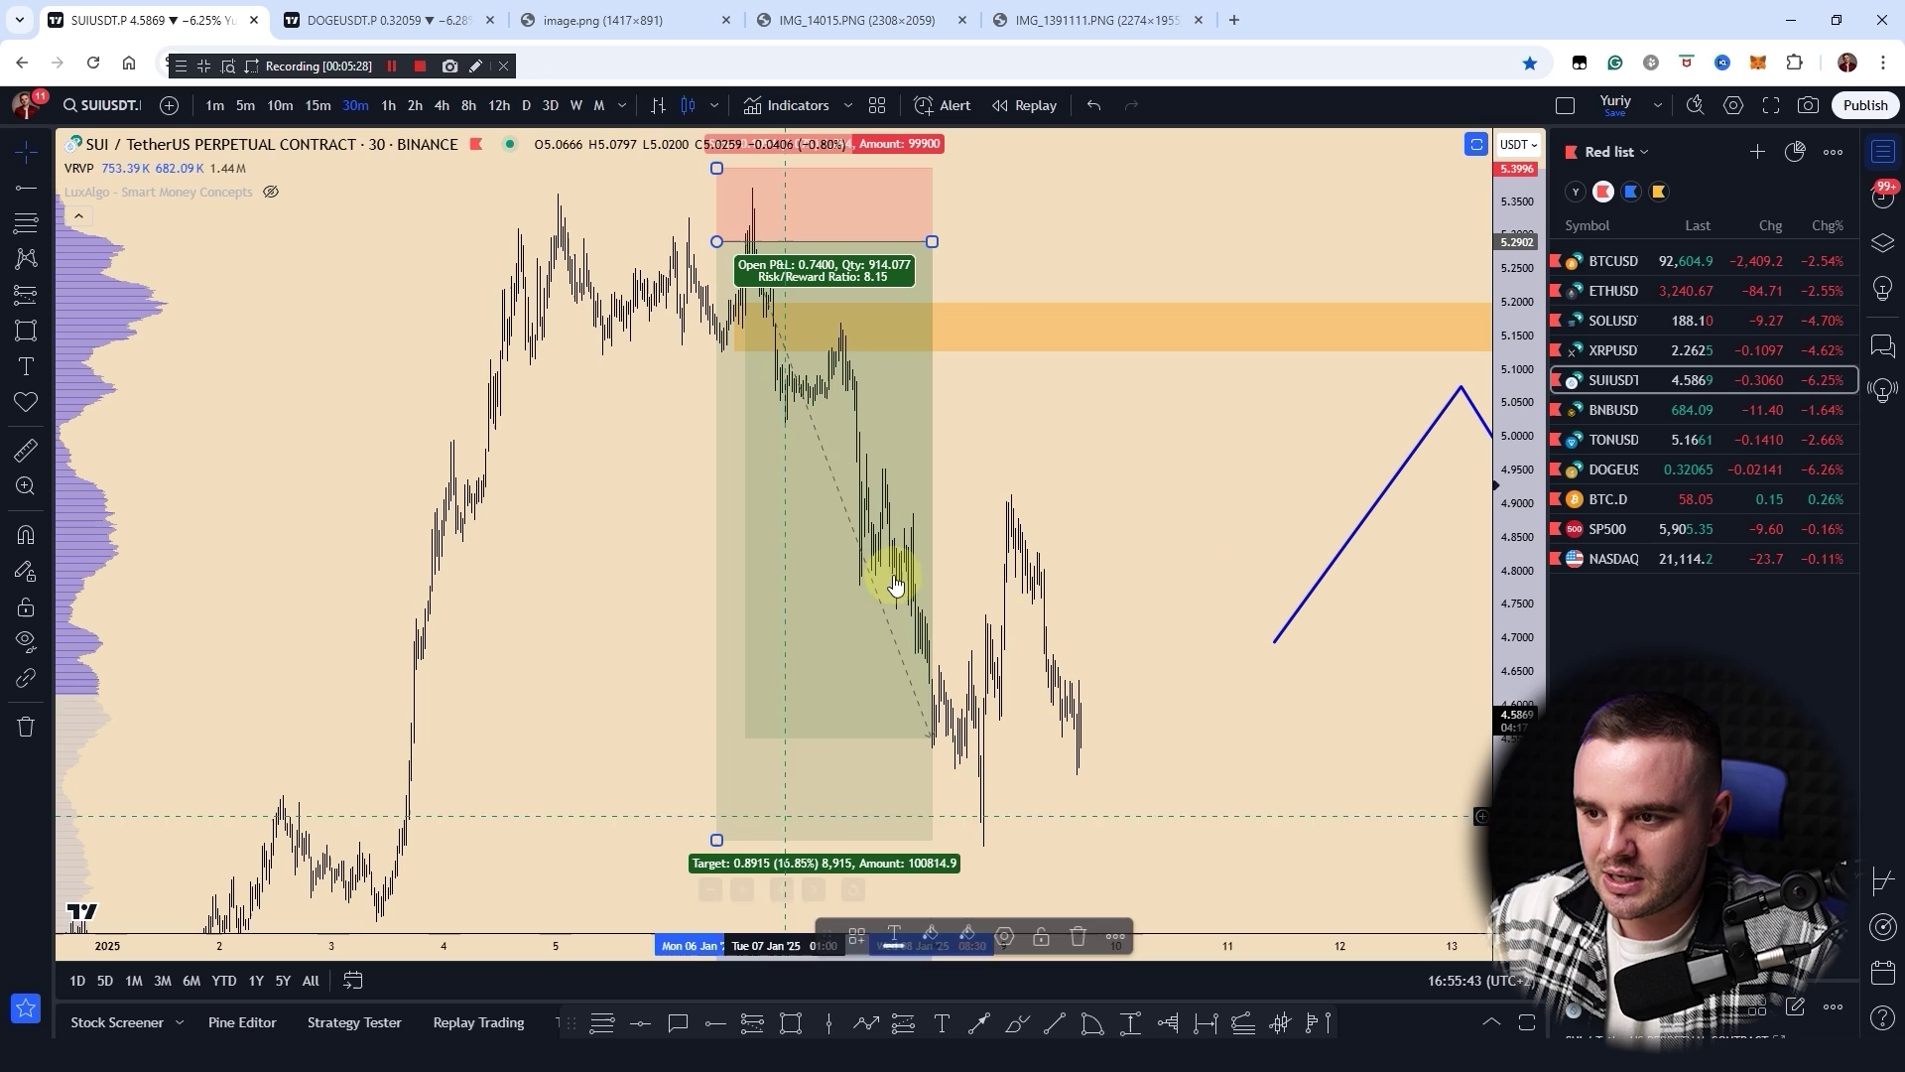
pyautogui.moveTo(929, 244); pyautogui.dragTo(1054, 260)
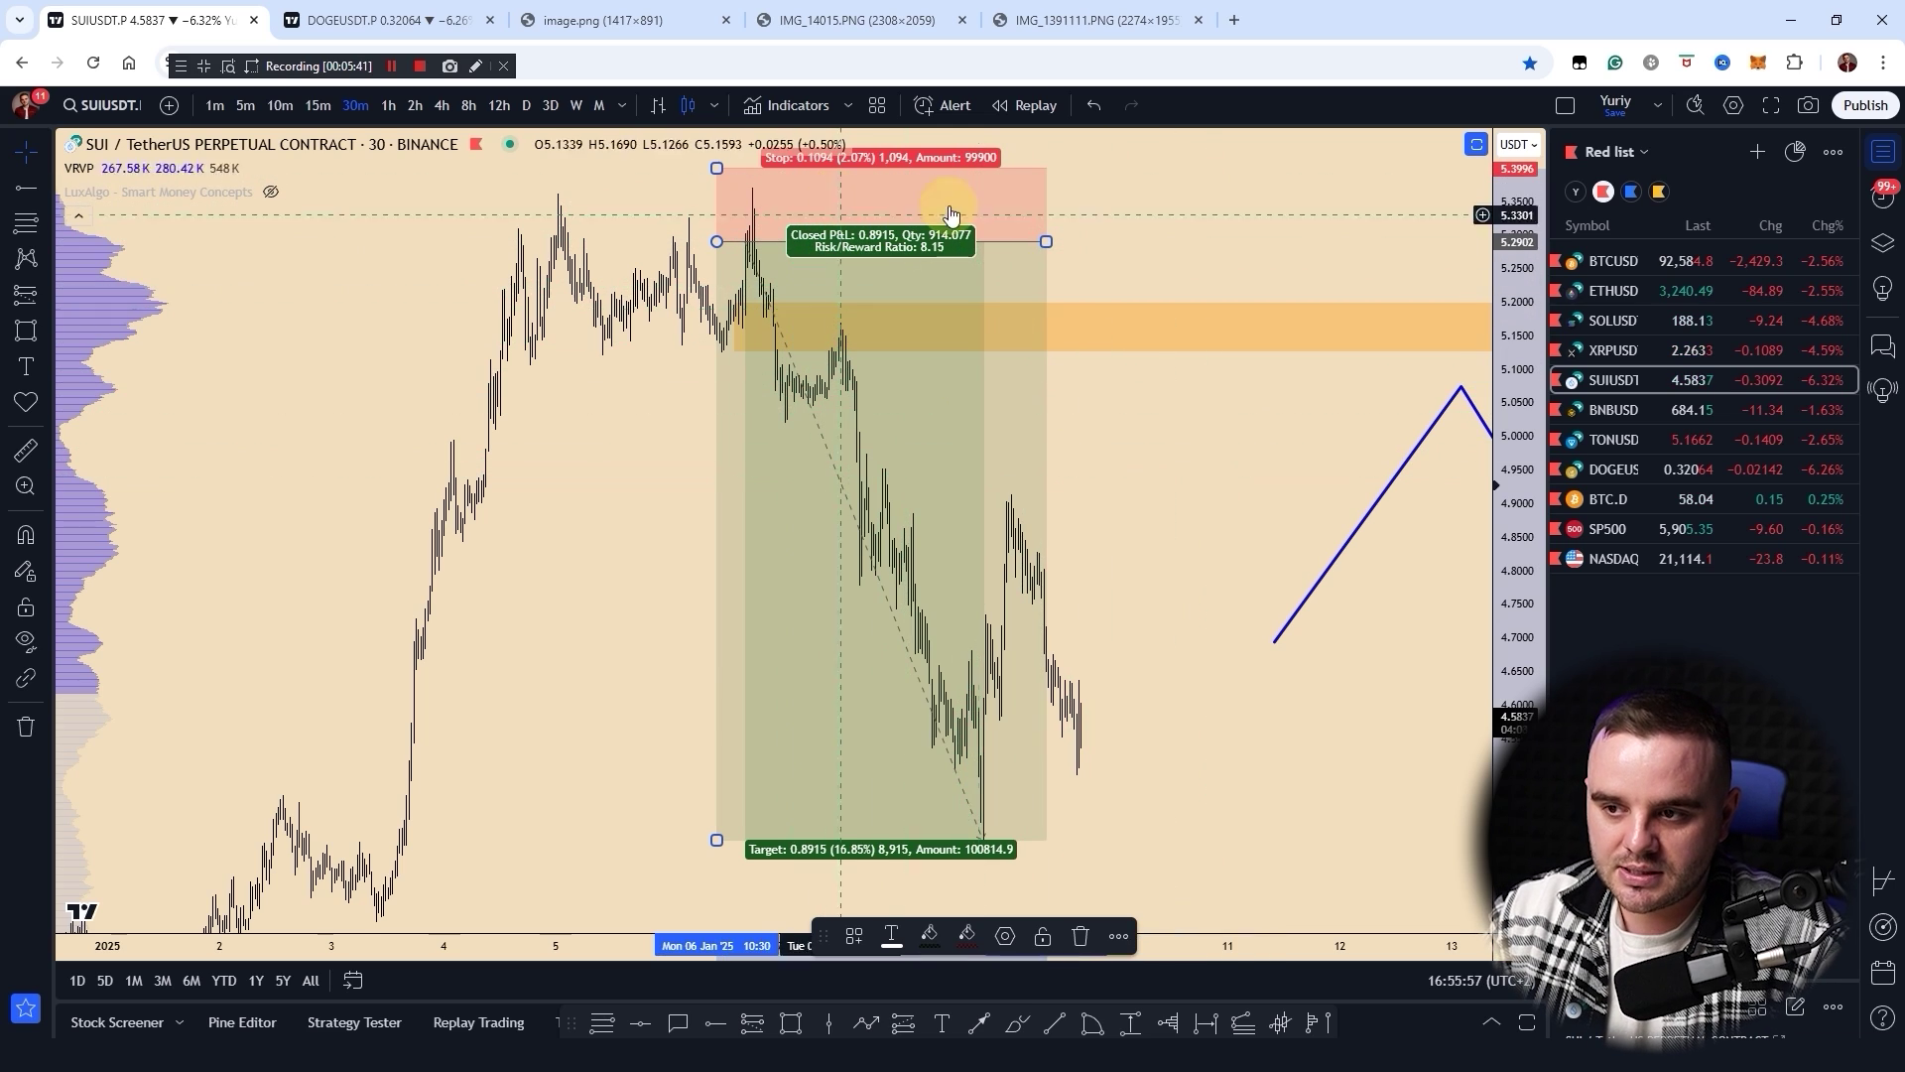
pyautogui.click(1153, 454)
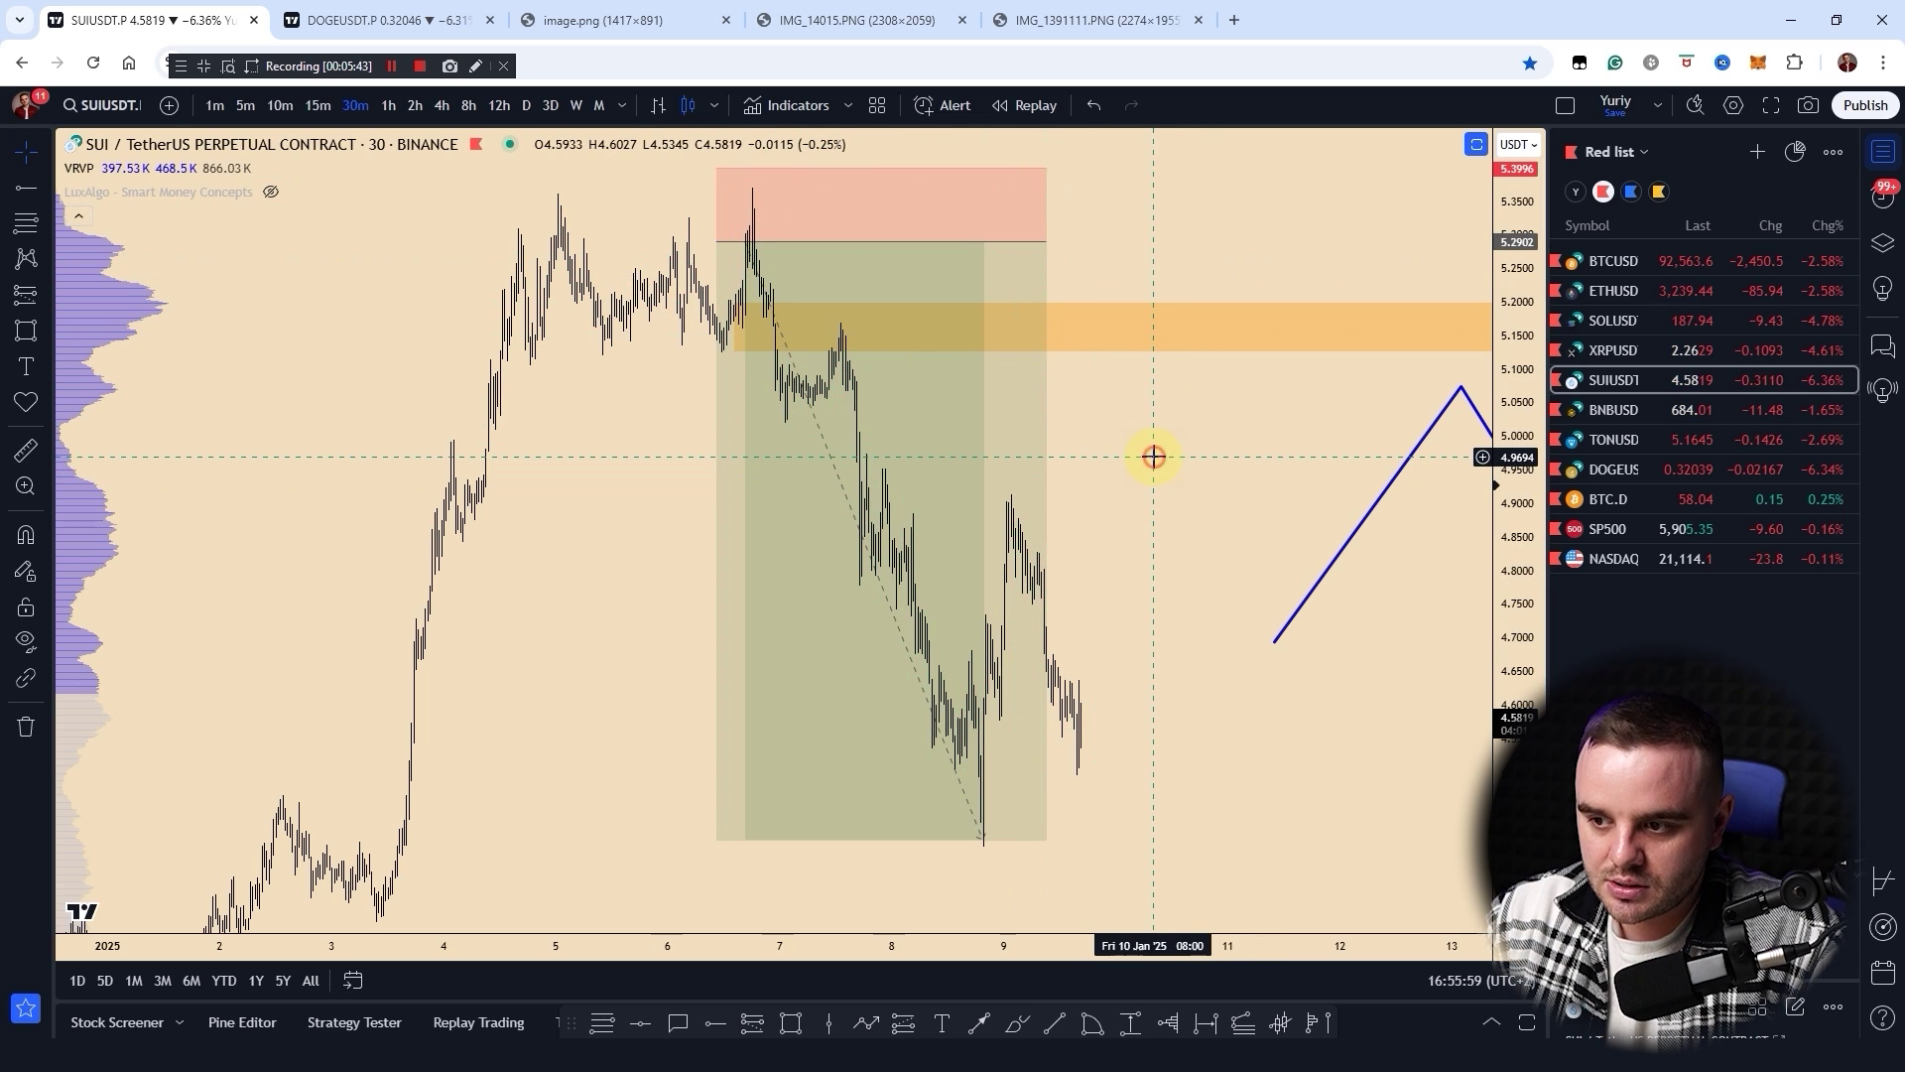
pyautogui.scroll(-3, 1156, 451)
pyautogui.scroll(3, 1157, 442)
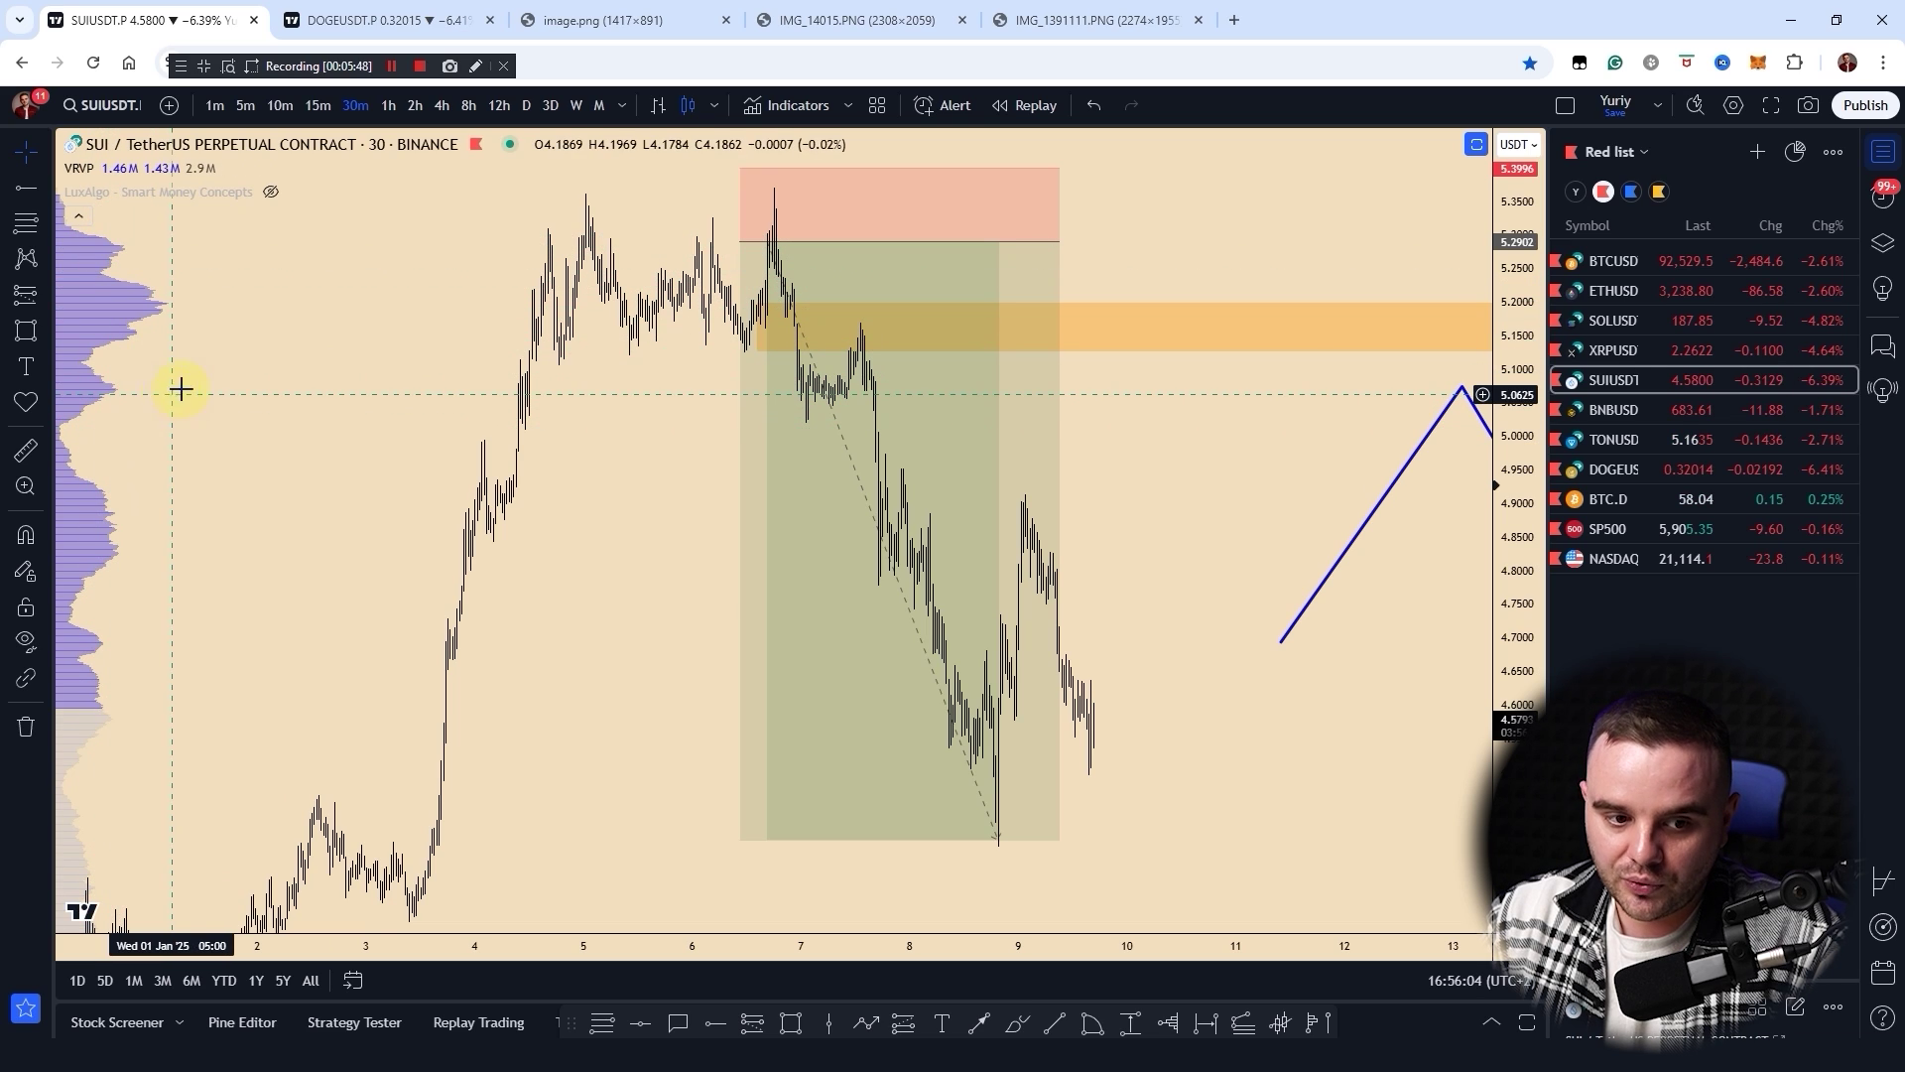
# - Review the Doge trading plan in IMG_14015.PNG and the SUI short post in IMG_1391111.PNG
pyautogui.click(903, 8)
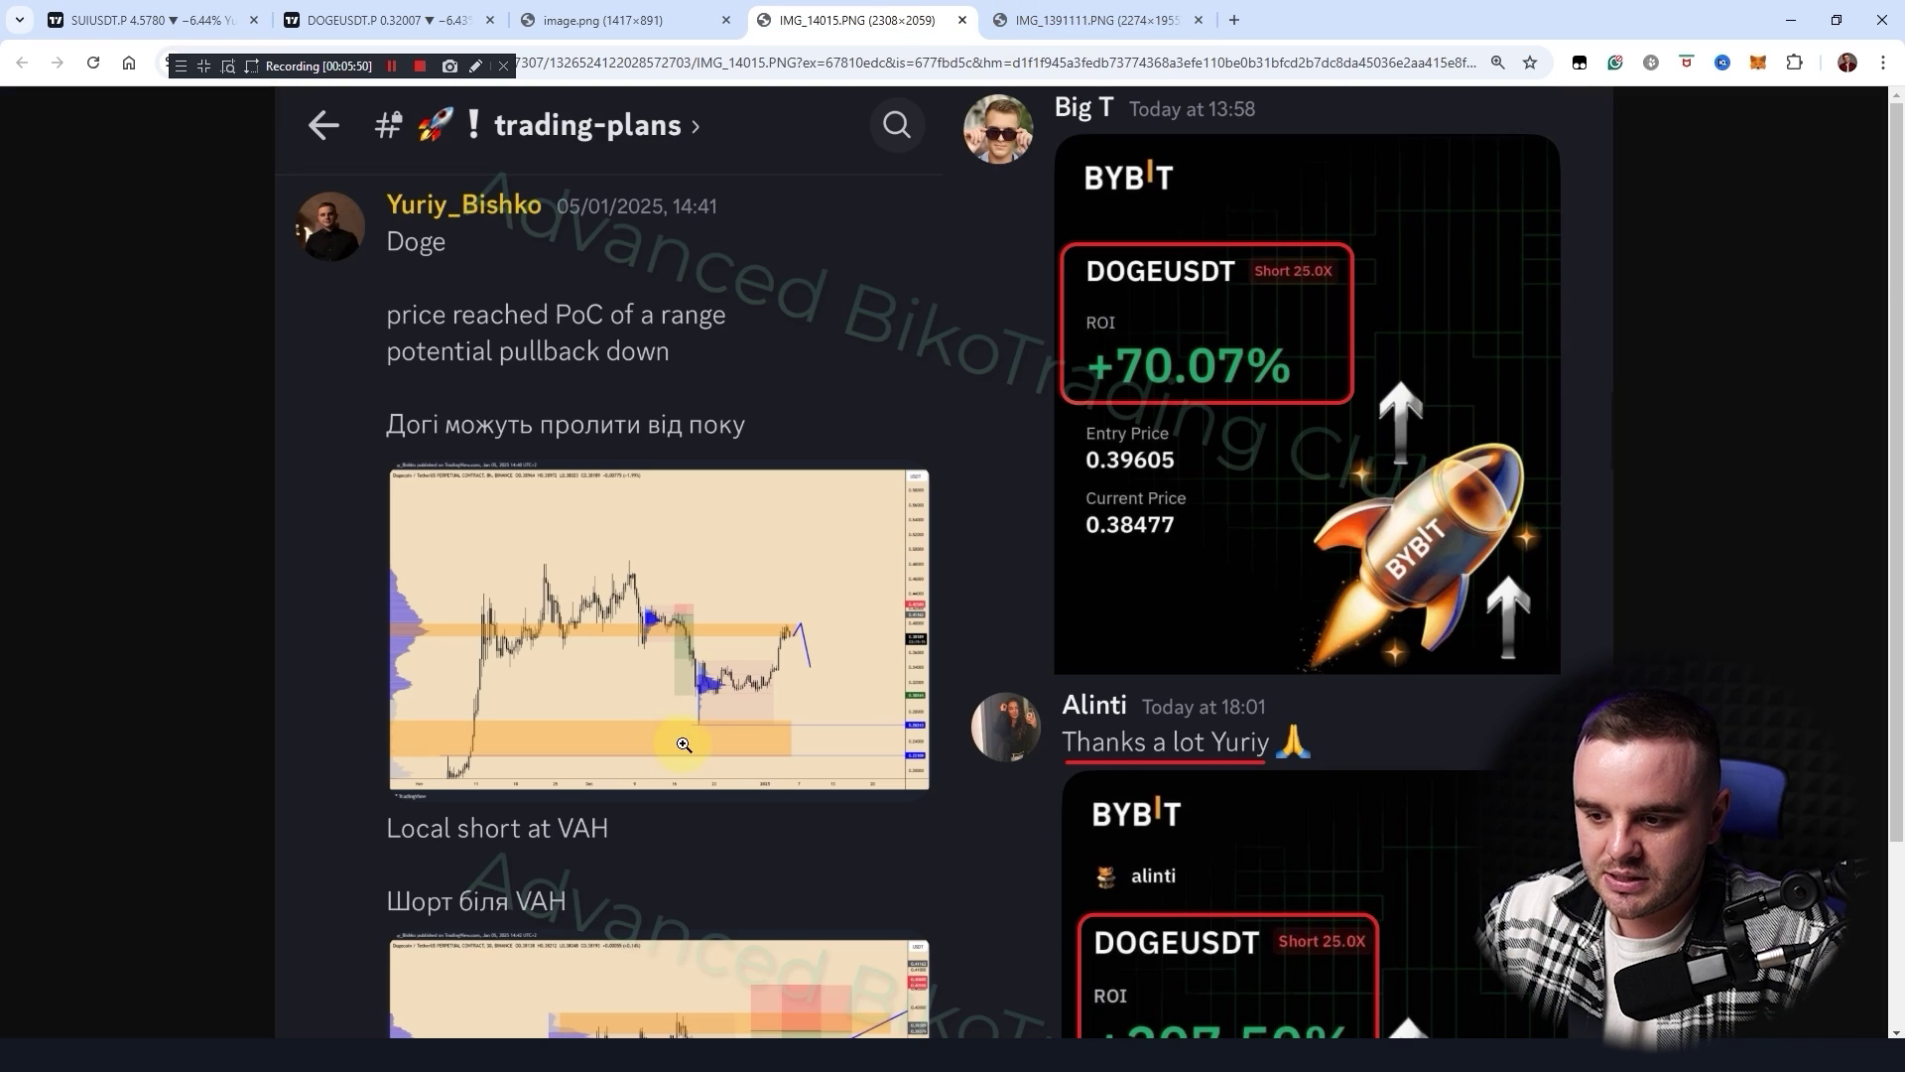
pyautogui.click(594, 828)
pyautogui.click(1025, 8)
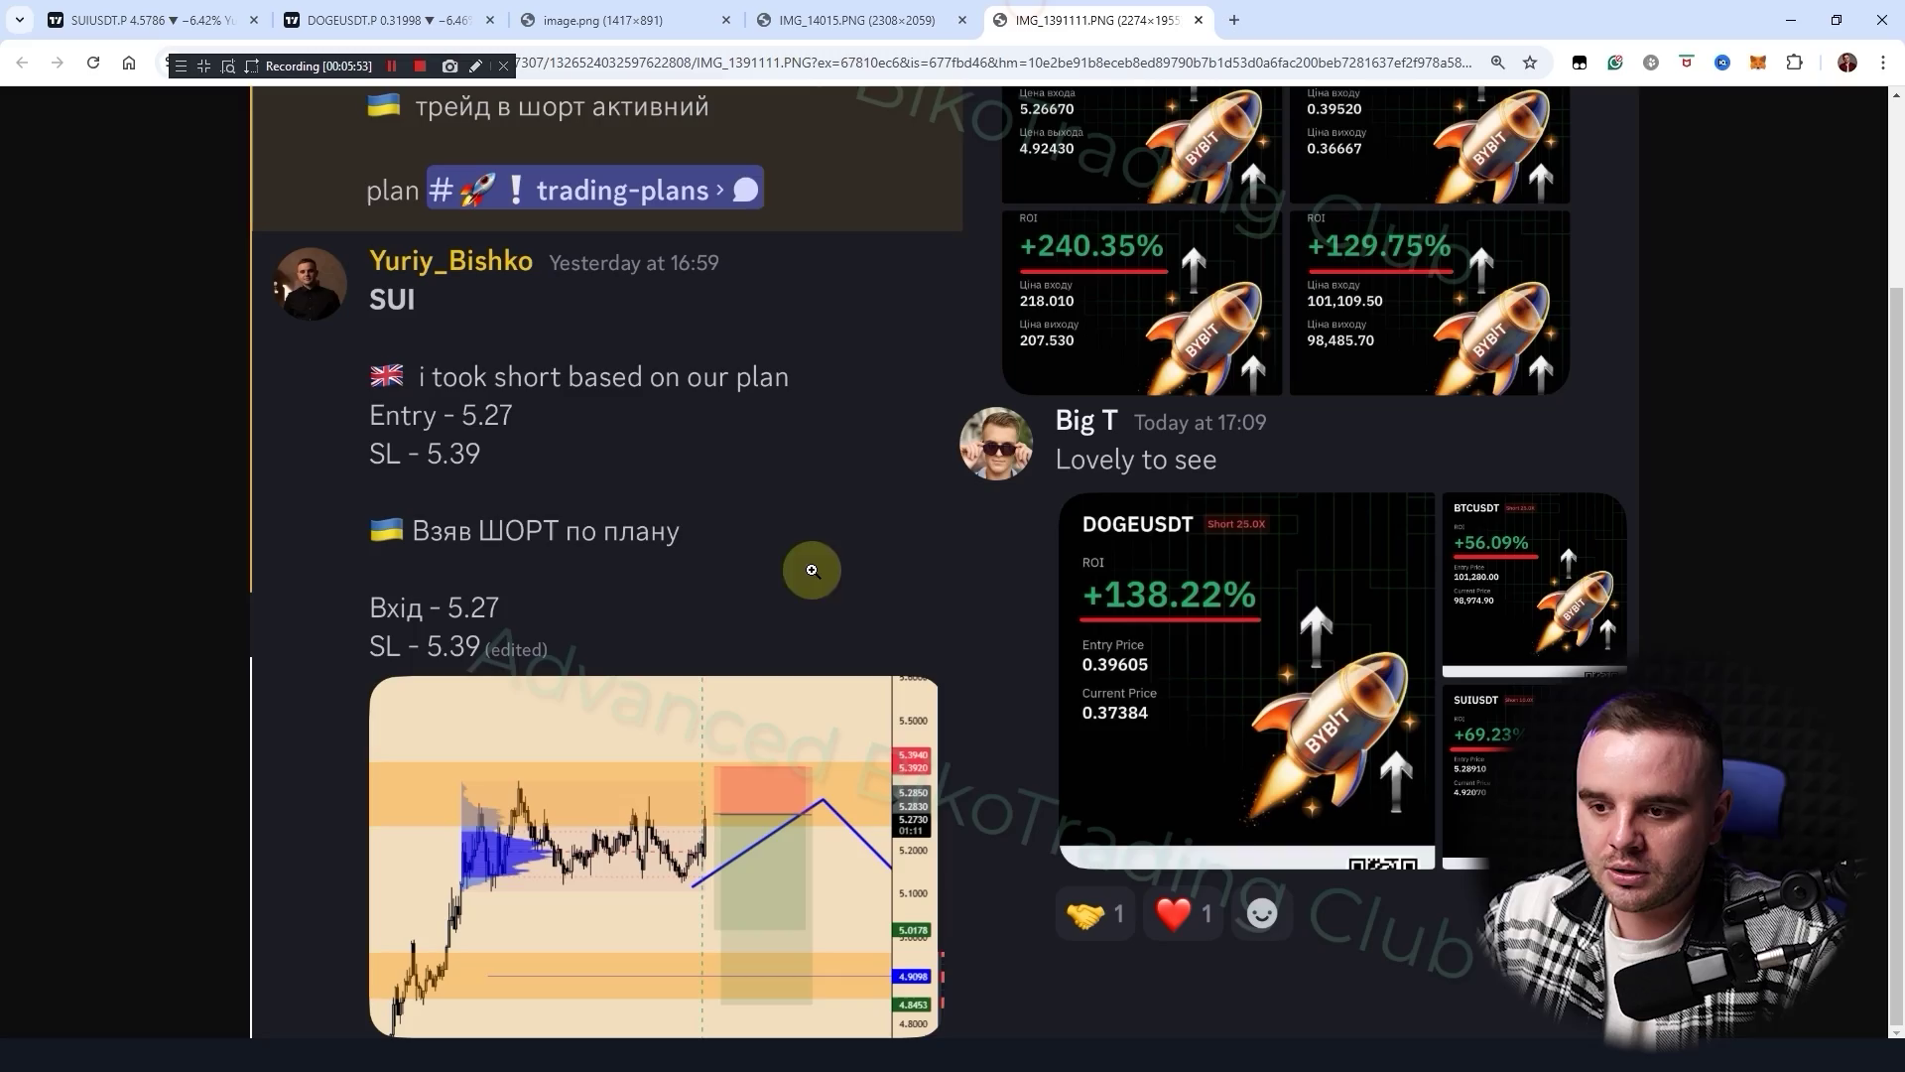